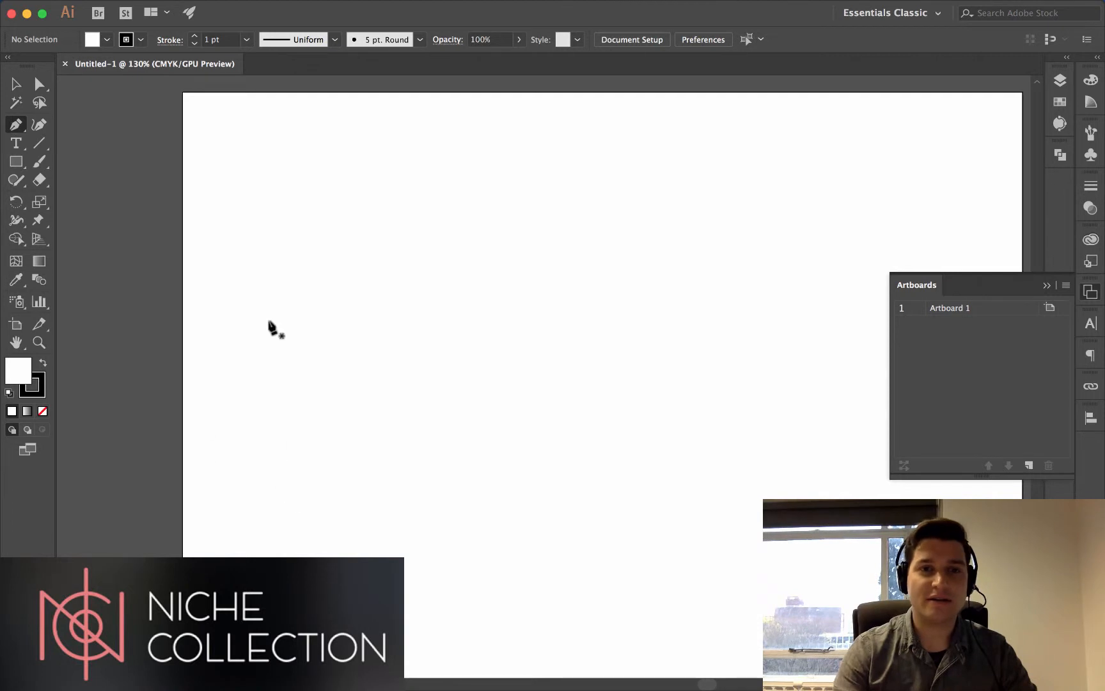
Set the fill to none and the stroke to 2 pt in CMYK Magenta for new artwork
left_click(107, 41)
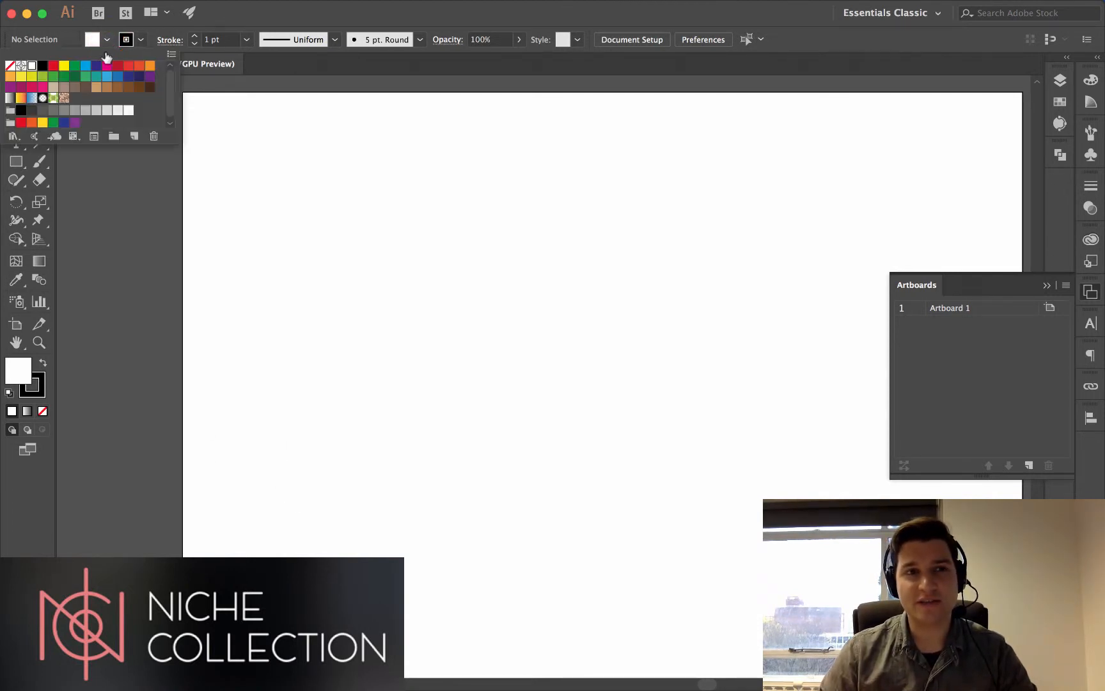
left_click(10, 67)
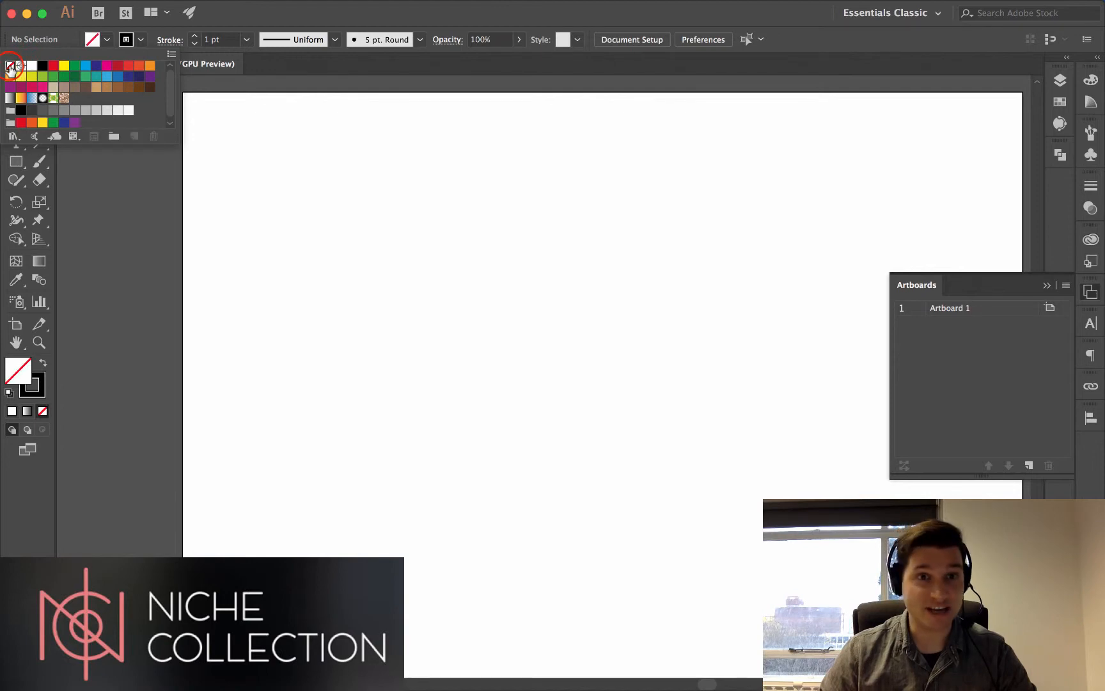
left_click(135, 41)
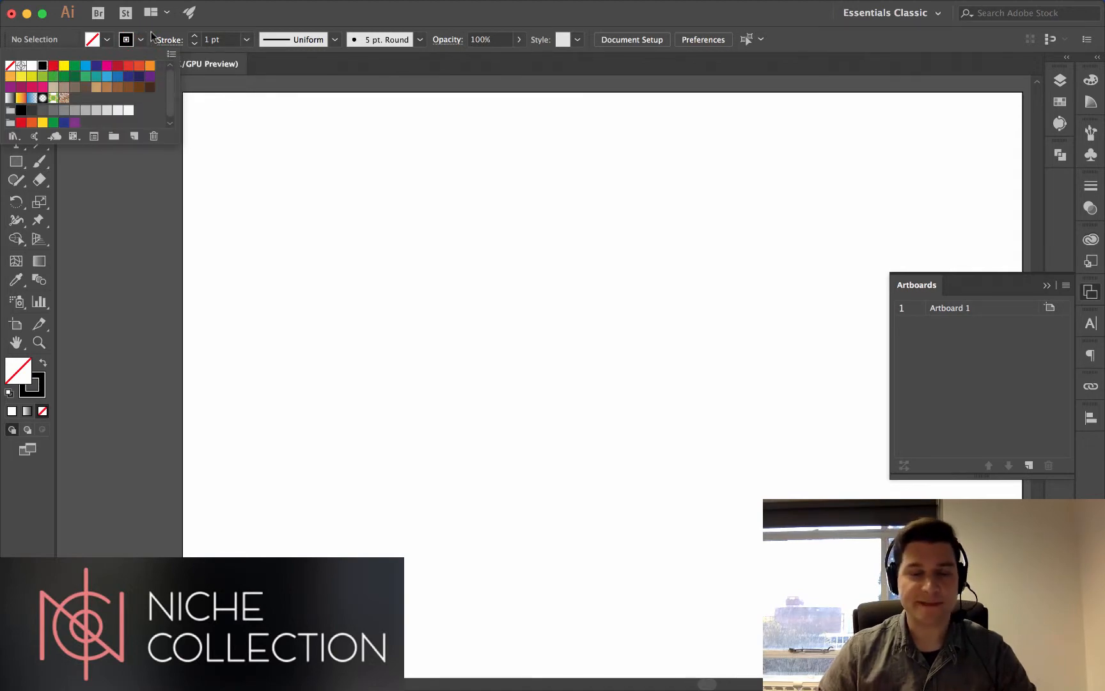
left_click(208, 36)
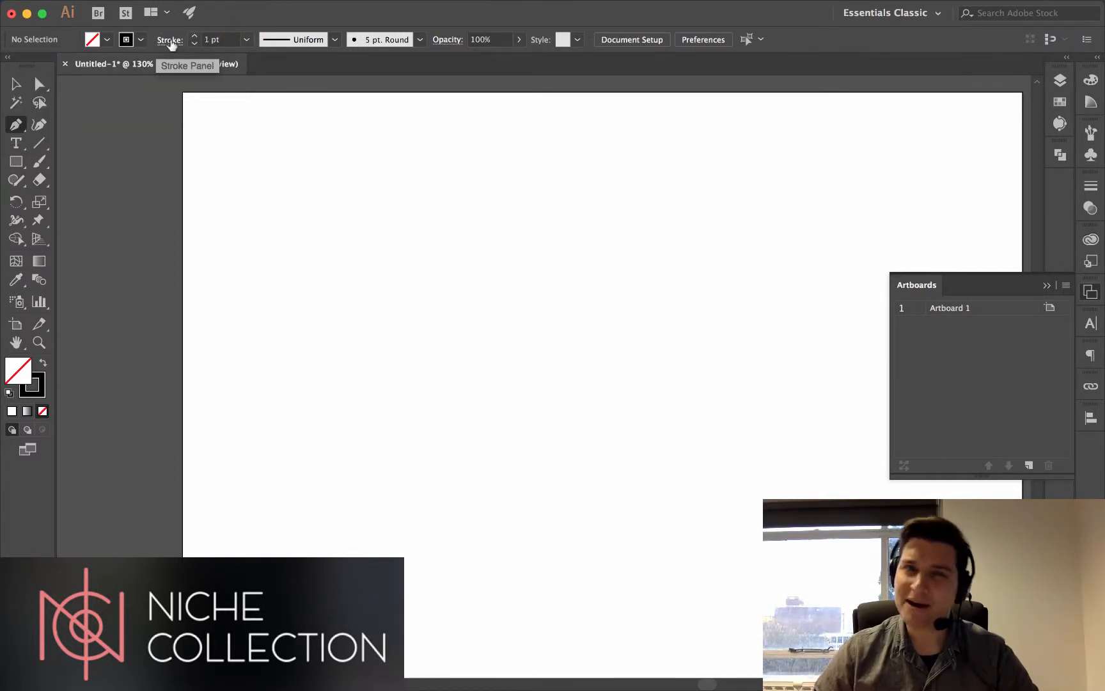
left_click(194, 36)
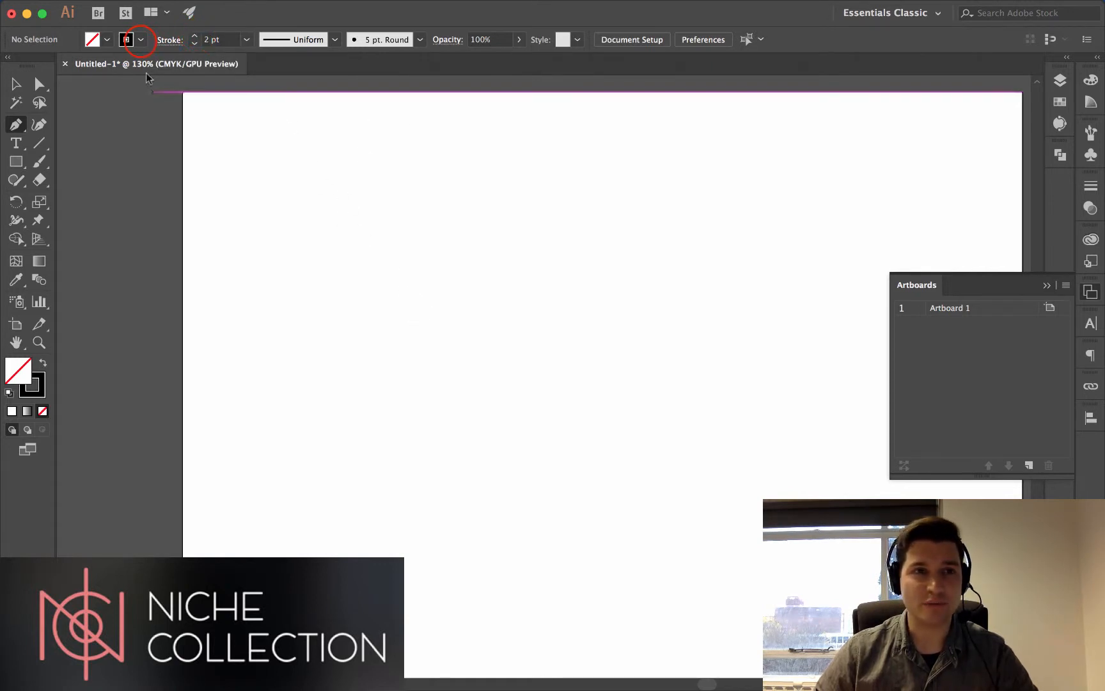
left_click(107, 39)
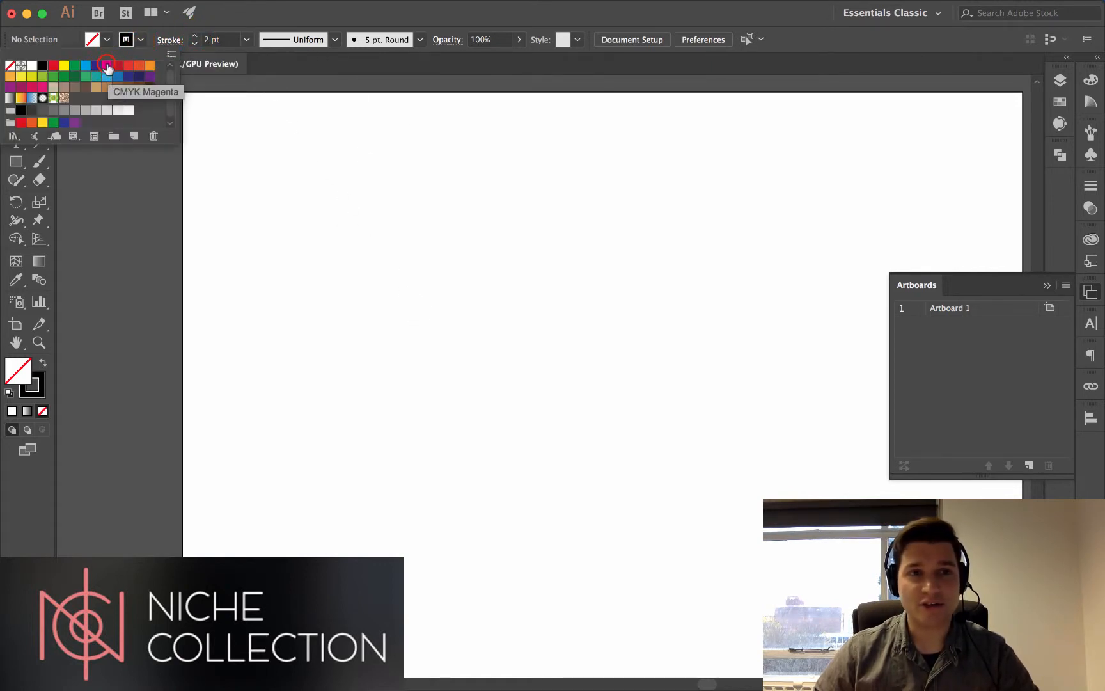
left_click(108, 67)
left_click(144, 38)
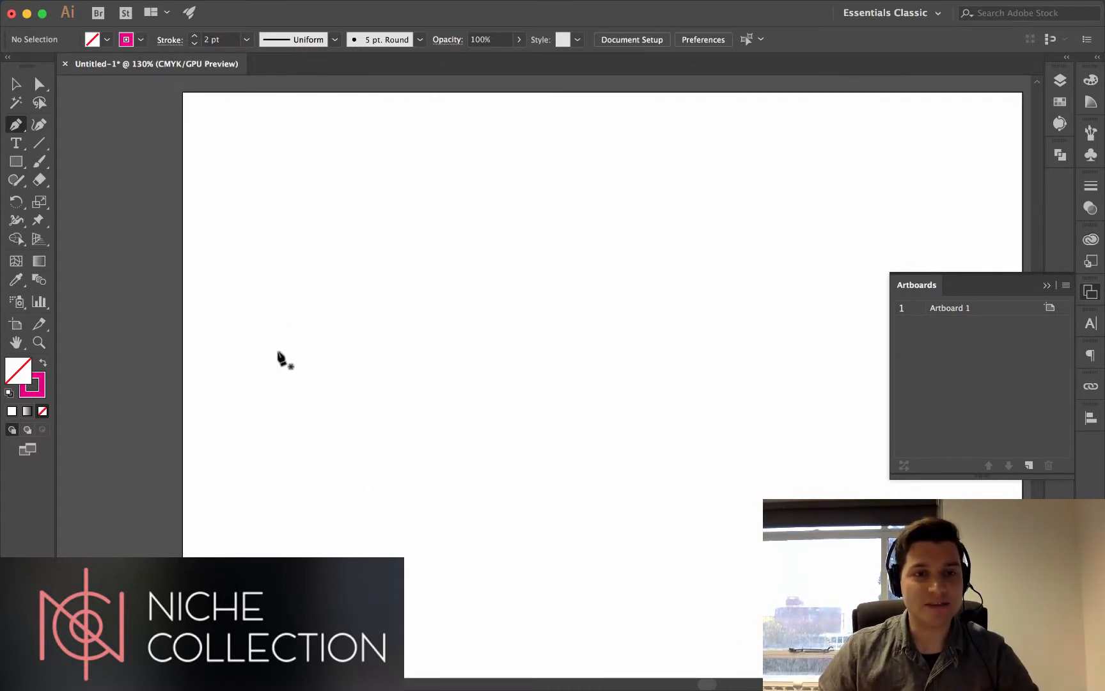
Draw a letter N as one open path of three straight segments with the Pen tool, and deselect it
left_click(288, 391)
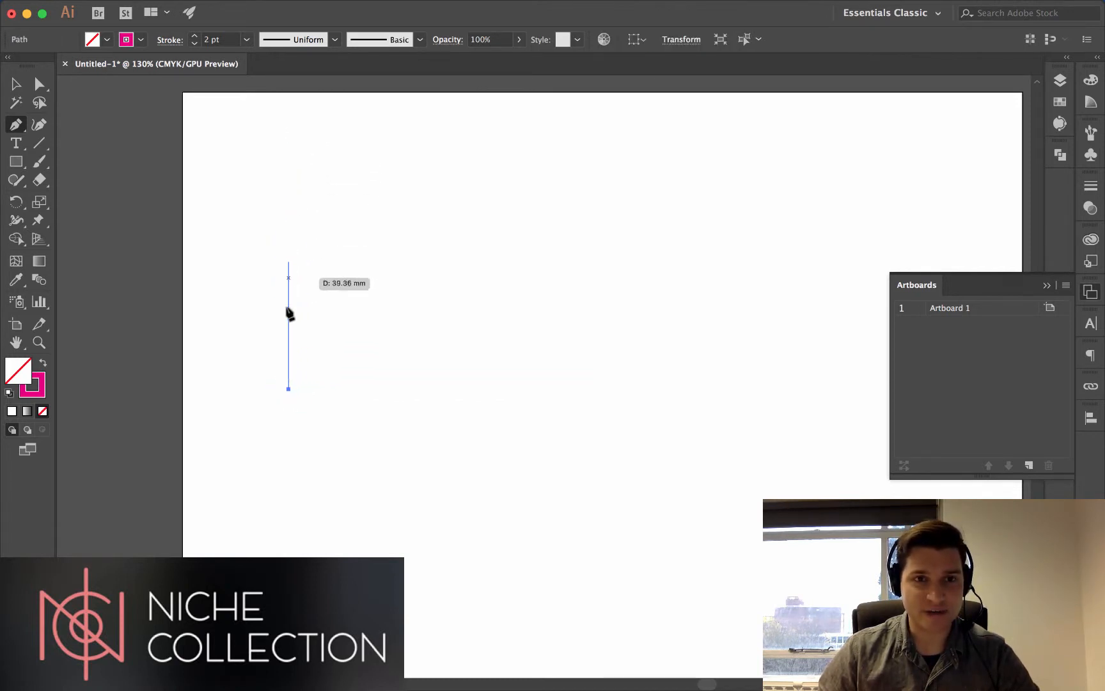
left_click(289, 257)
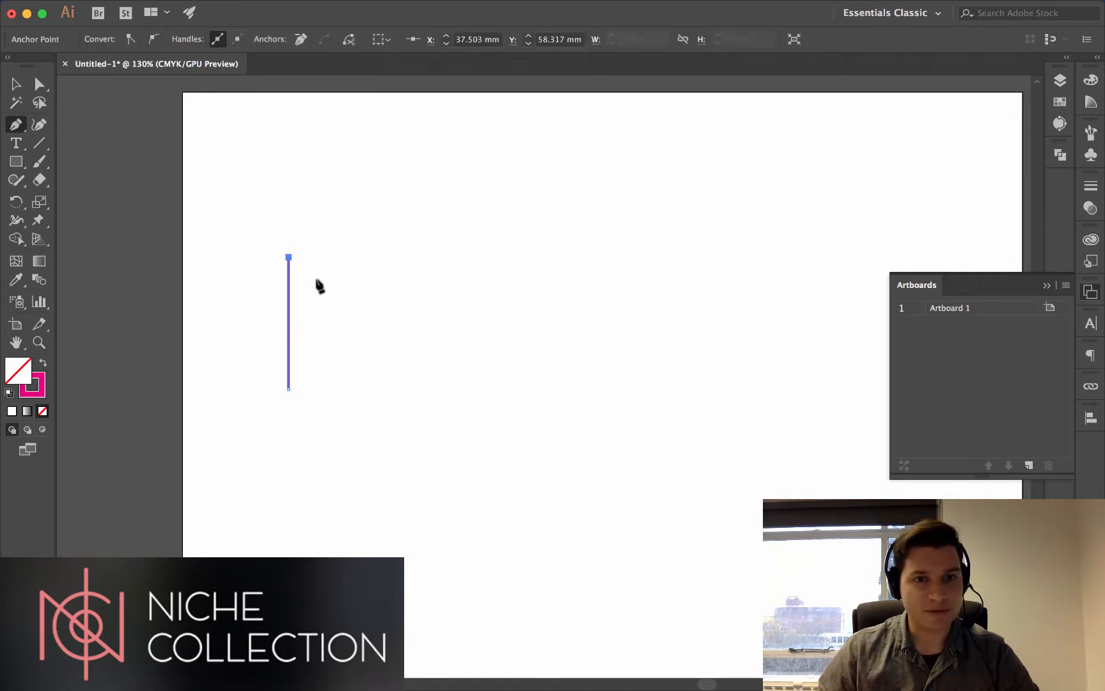
left_click(449, 389)
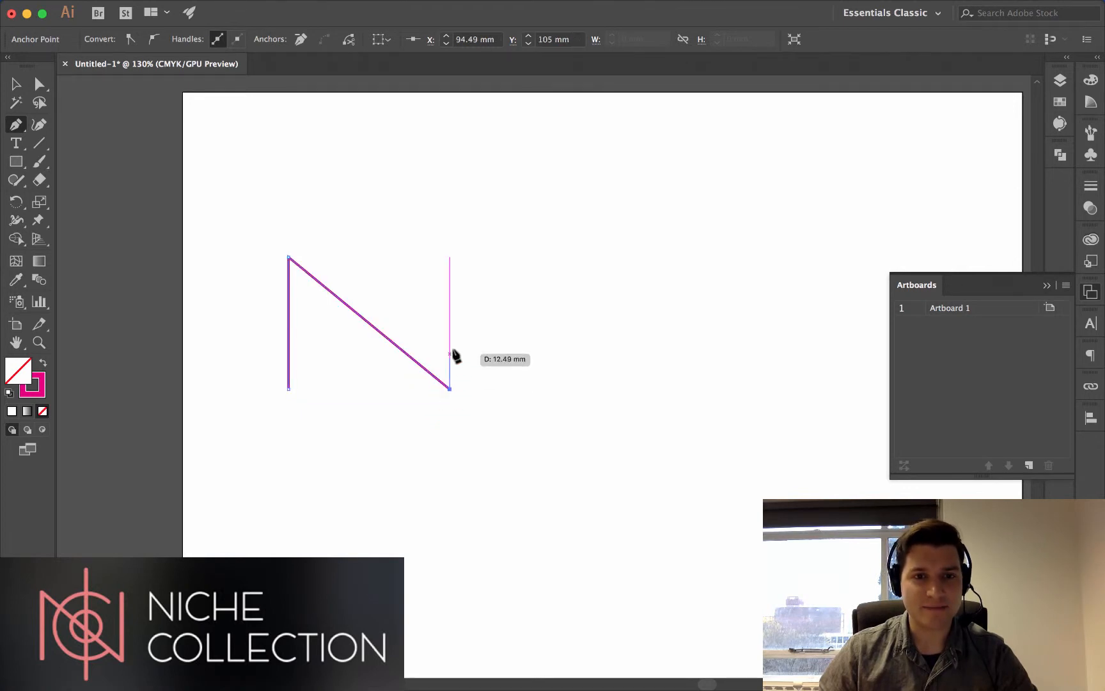
left_click(450, 257)
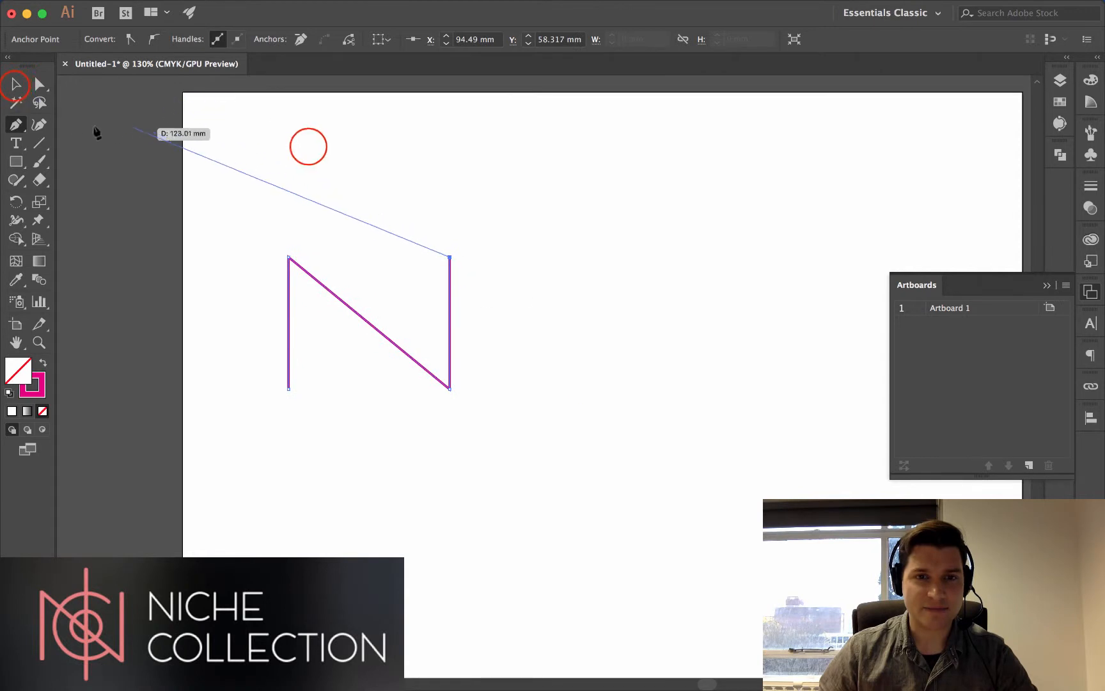
left_click(14, 85)
left_click(308, 146)
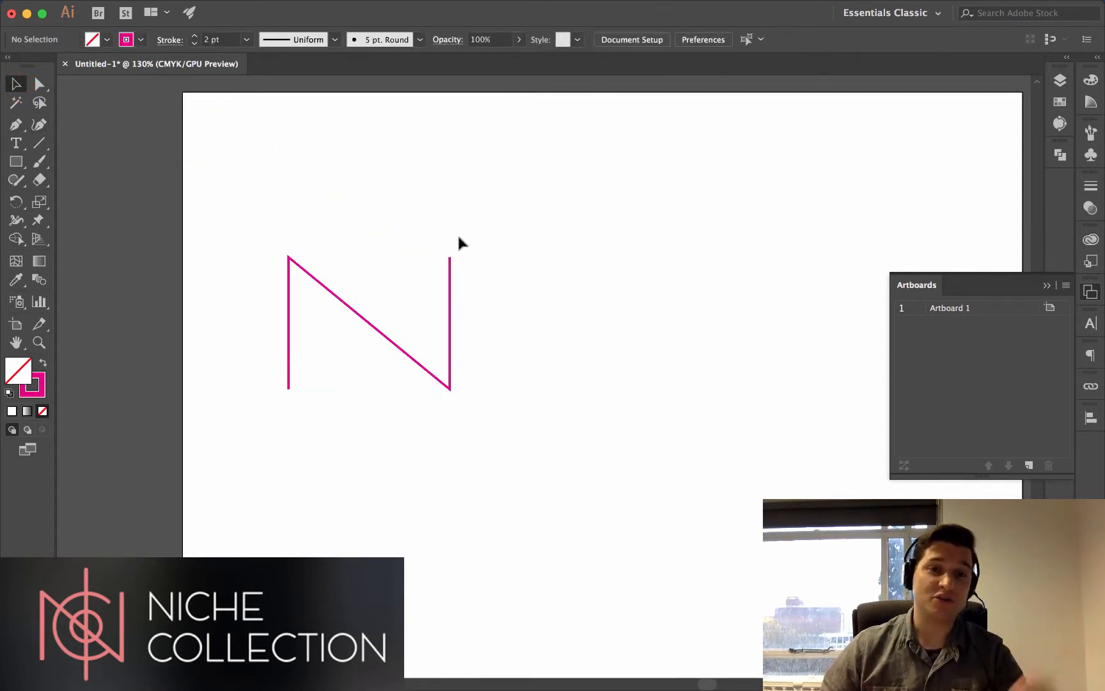
Draw a circle about 46 mm in diameter over the upper part of the N with the Ellipse tool
left_click(16, 164)
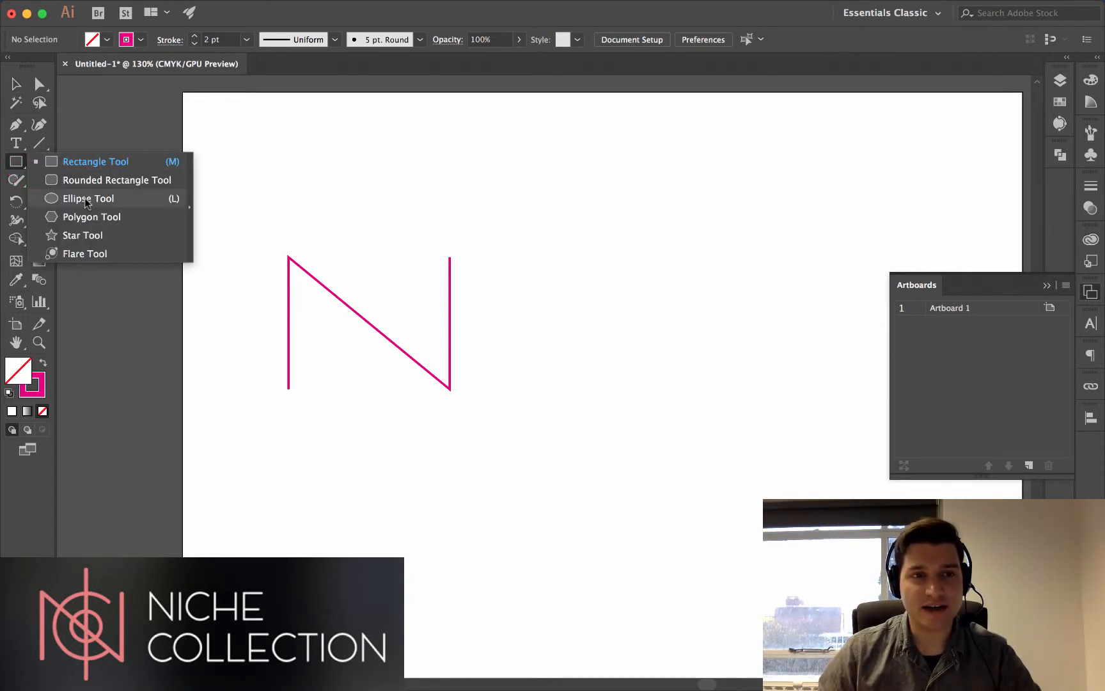
left_click(86, 199)
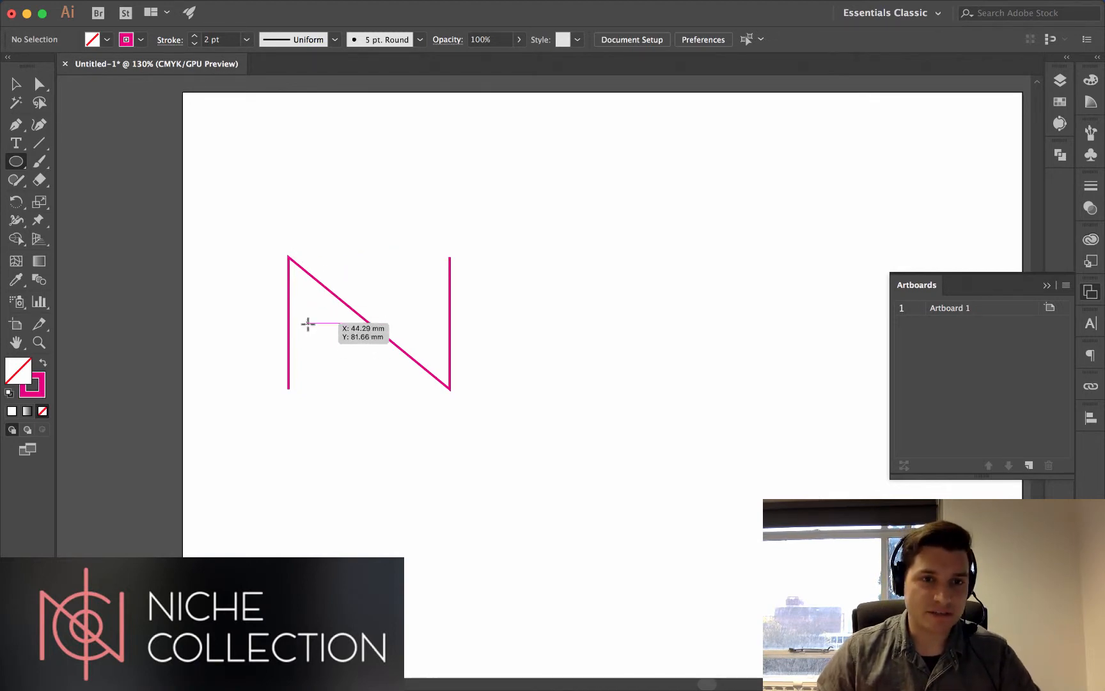
left_click_drag(308, 323, 438, 257)
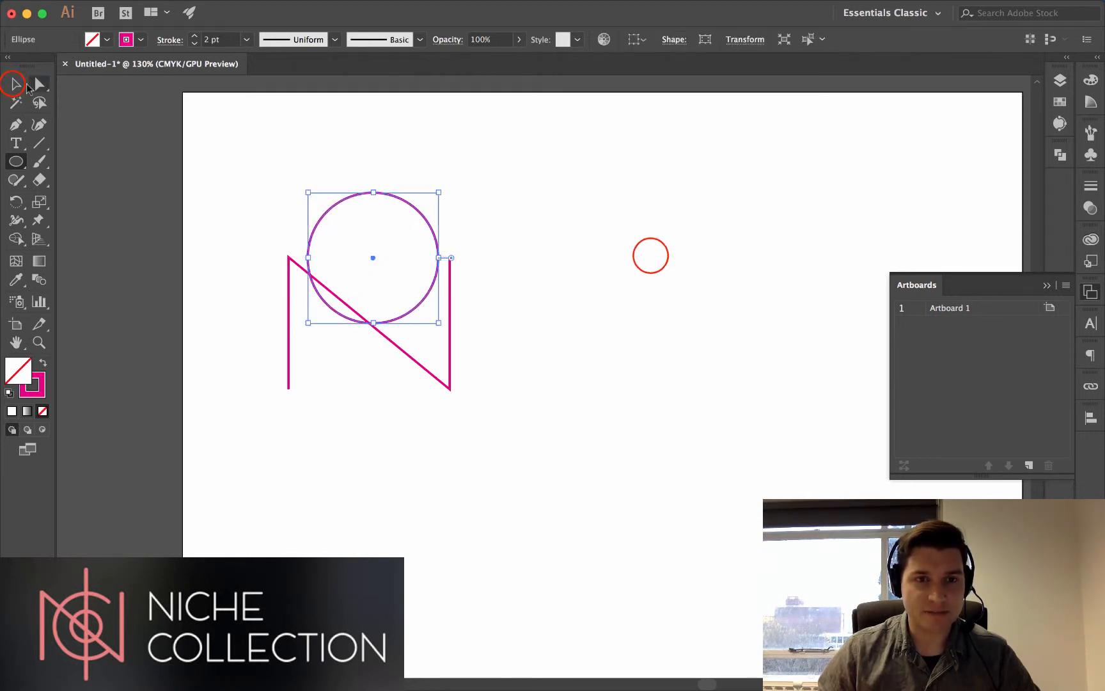
left_click(16, 84)
left_click(485, 233)
Move the circle down so it sits centred between the two verticals of the N
left_click(416, 208)
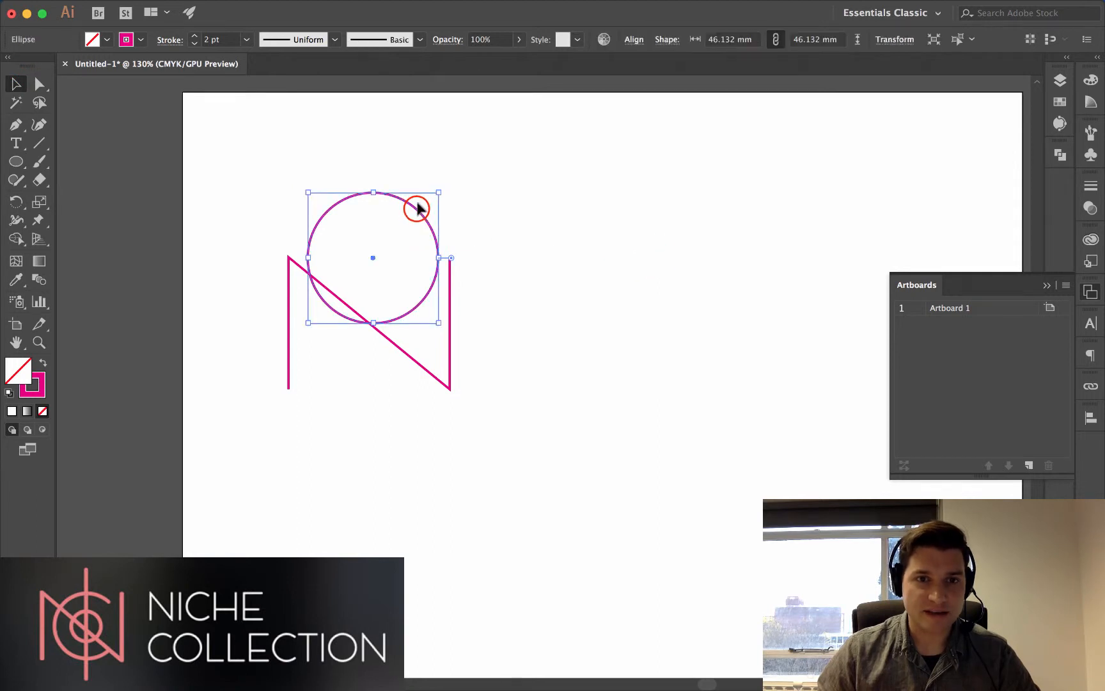
left_click_drag(415, 211, 412, 279)
left_click(574, 332)
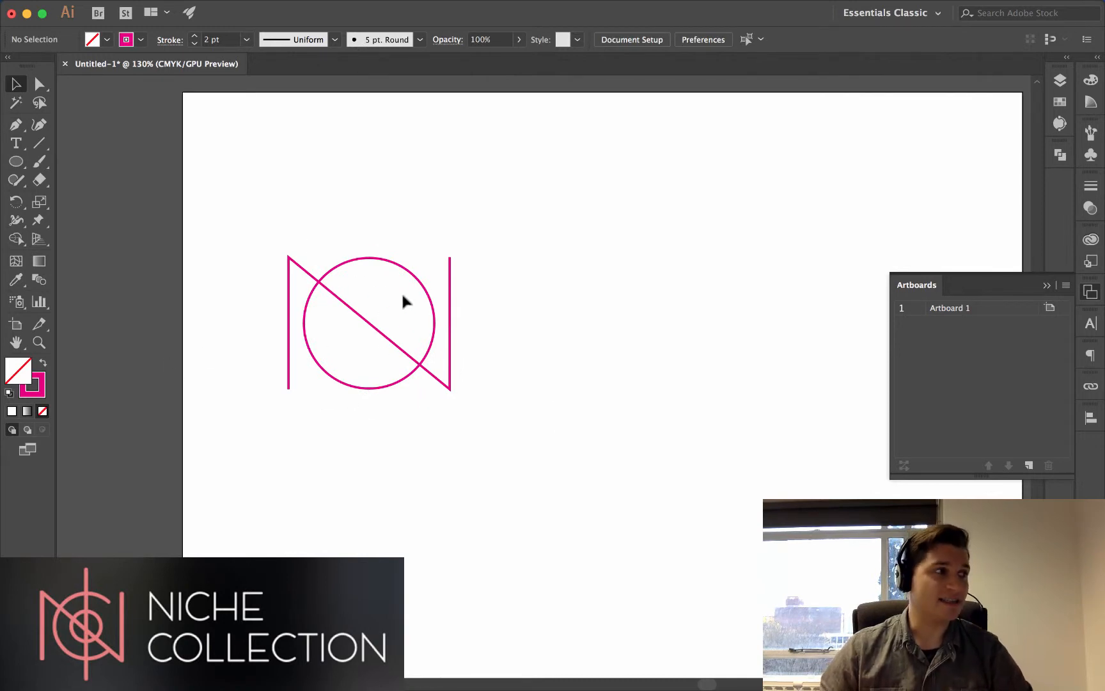
Stretch the N vertically so it extends slightly above and below the circle
left_click(288, 387)
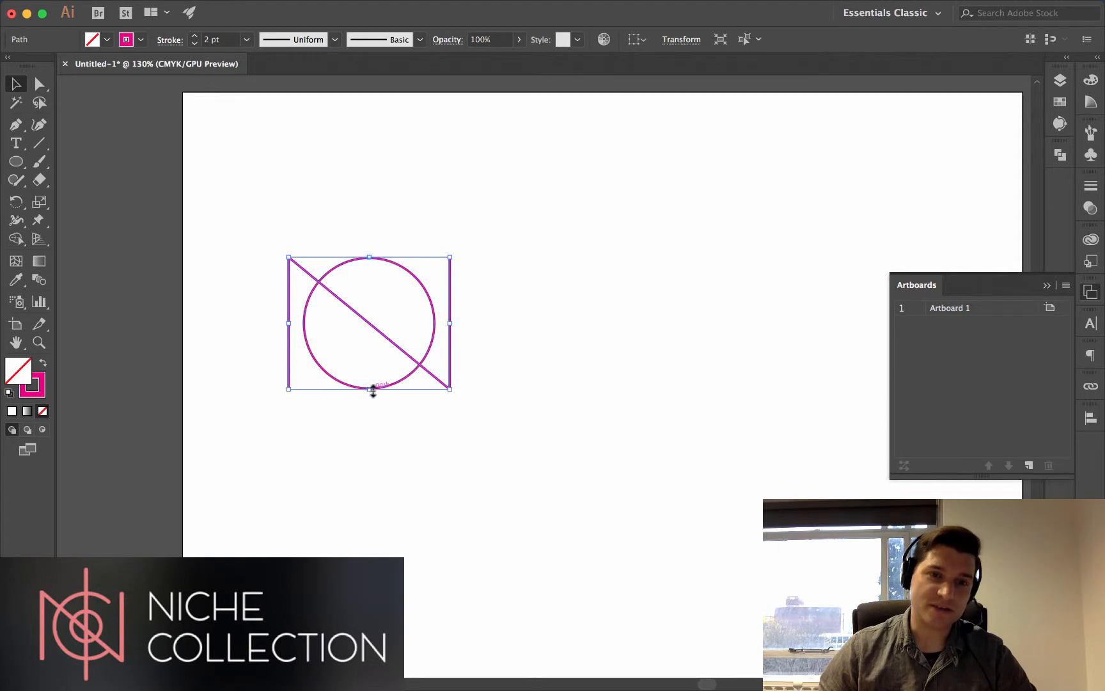
left_click_drag(370, 257, 370, 248)
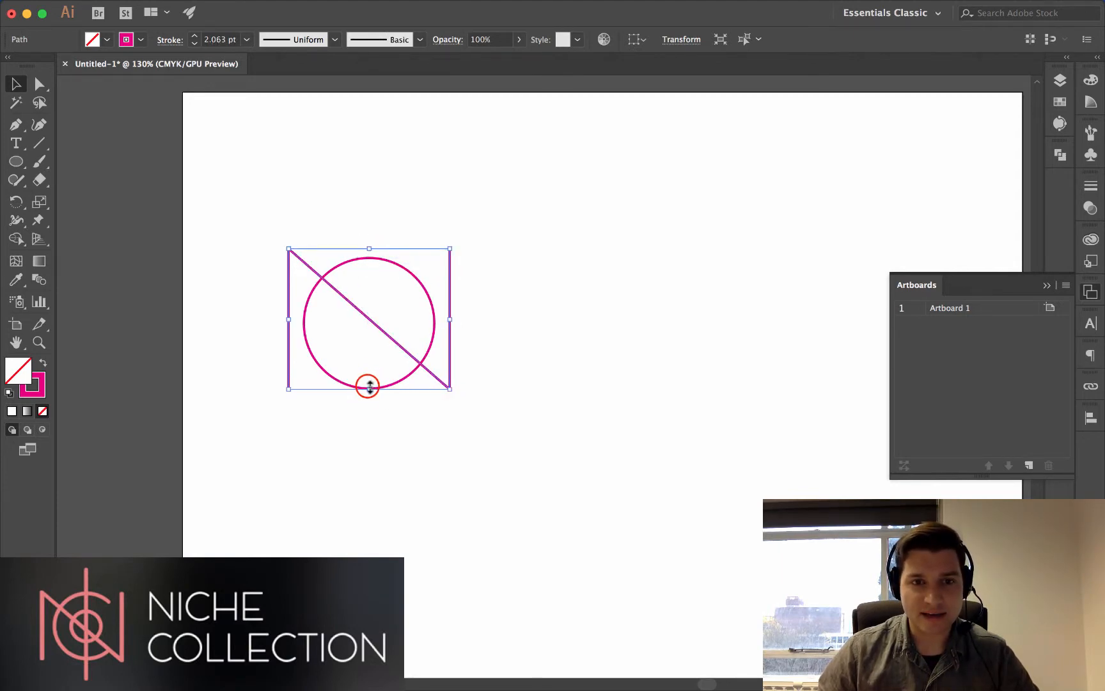
left_click_drag(368, 386, 368, 399)
left_click(455, 333)
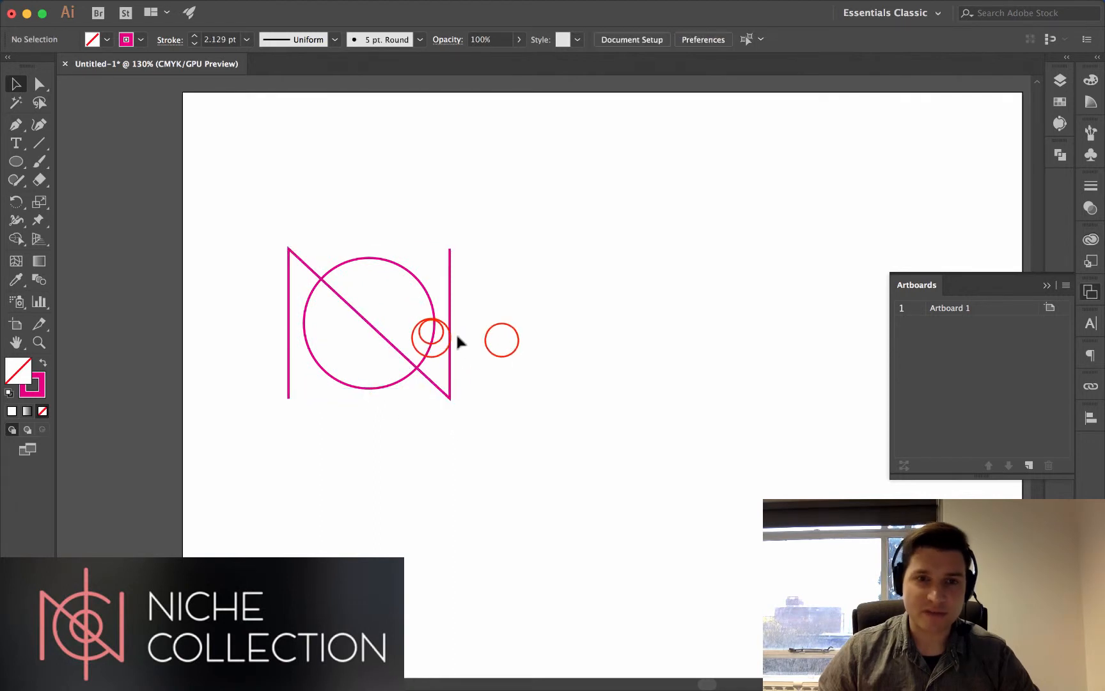
Nudge the circle so its centre lies on the middle of the N's diagonal
left_click(434, 336)
left_click_drag(433, 342, 433, 344)
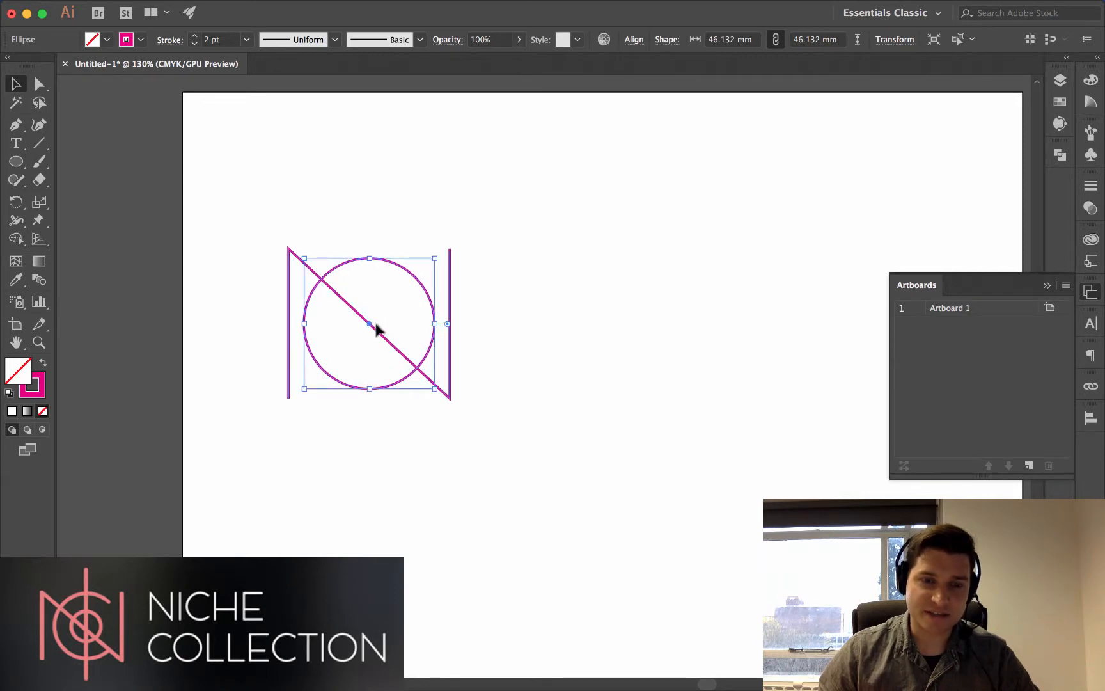
left_click(578, 314)
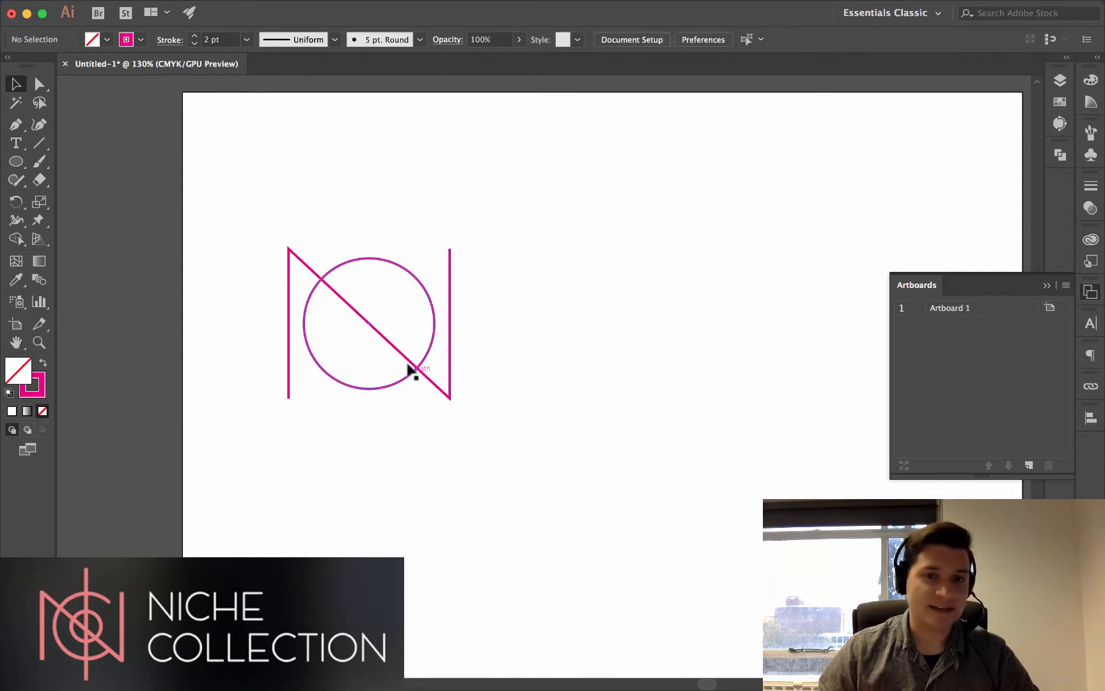
Duplicate the circle, scale the copy down to about 22 mm in diameter, and centre it inside the larger circle
left_click_drag(370, 259, 574, 222)
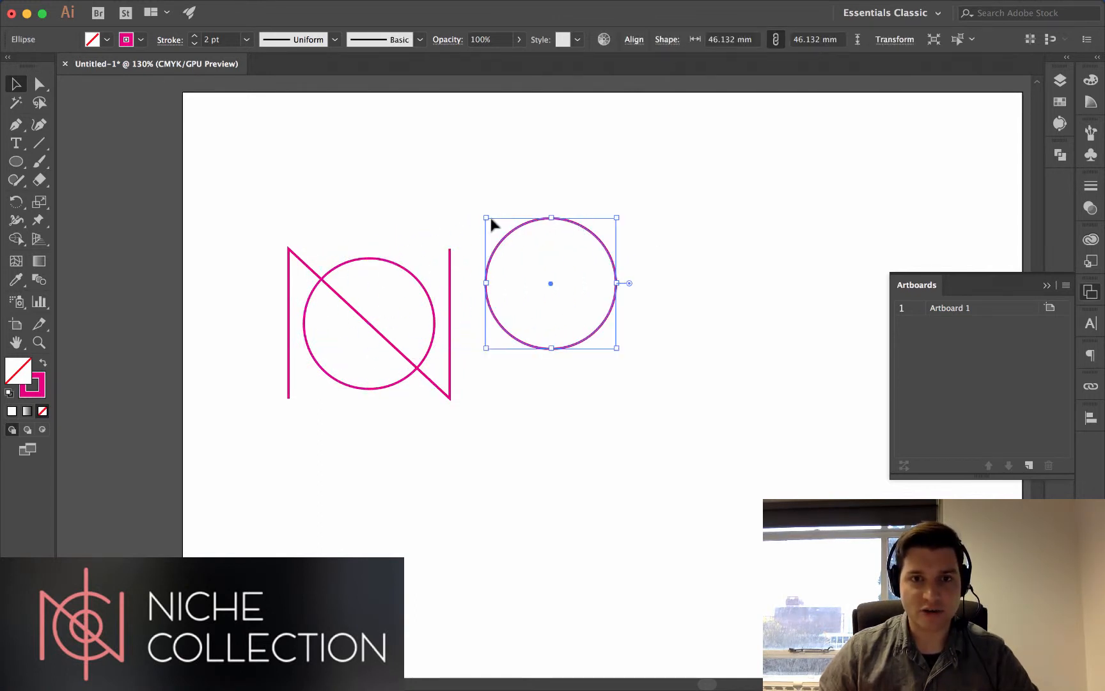
left_click_drag(486, 218, 530, 258)
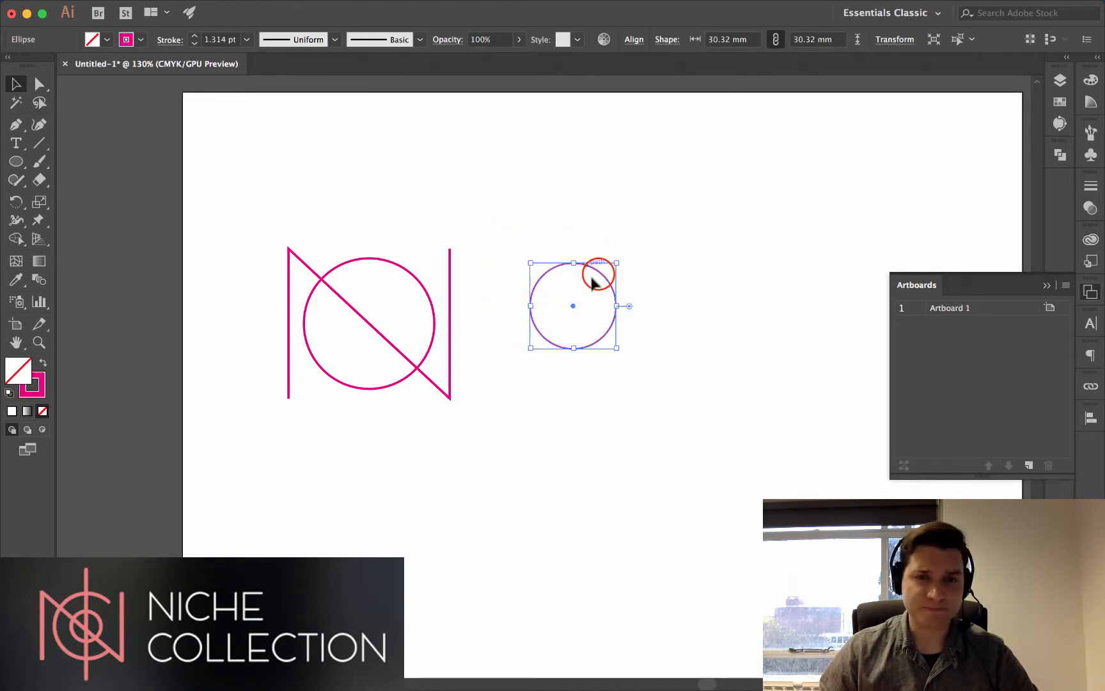
left_click_drag(590, 279, 394, 292)
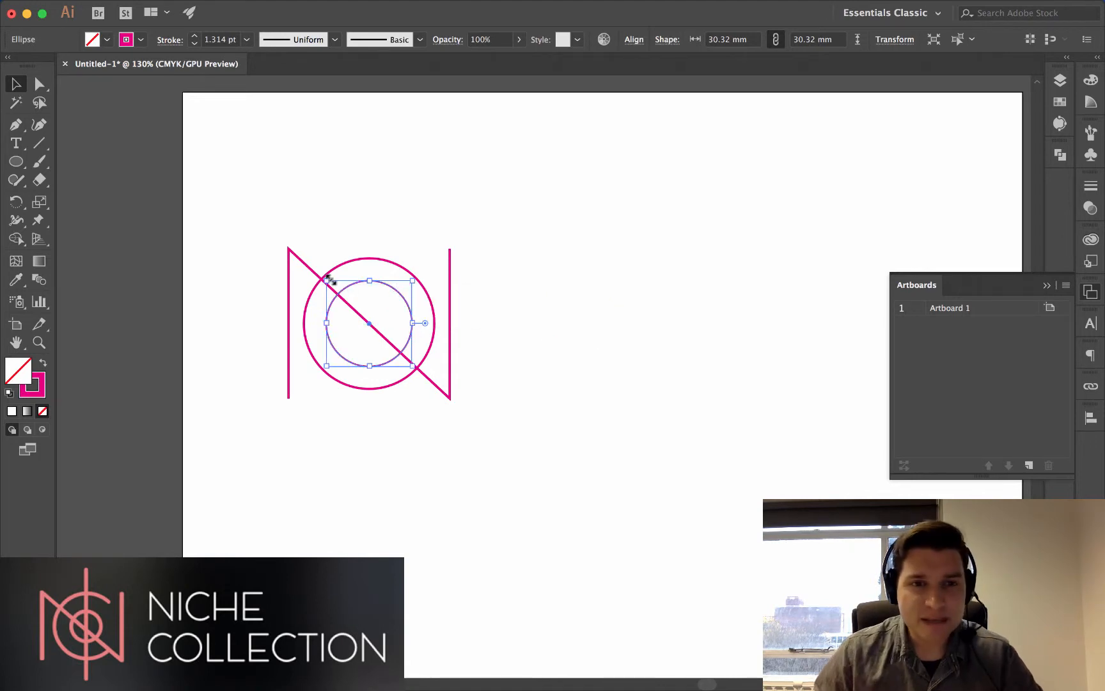
left_click_drag(325, 280, 392, 307)
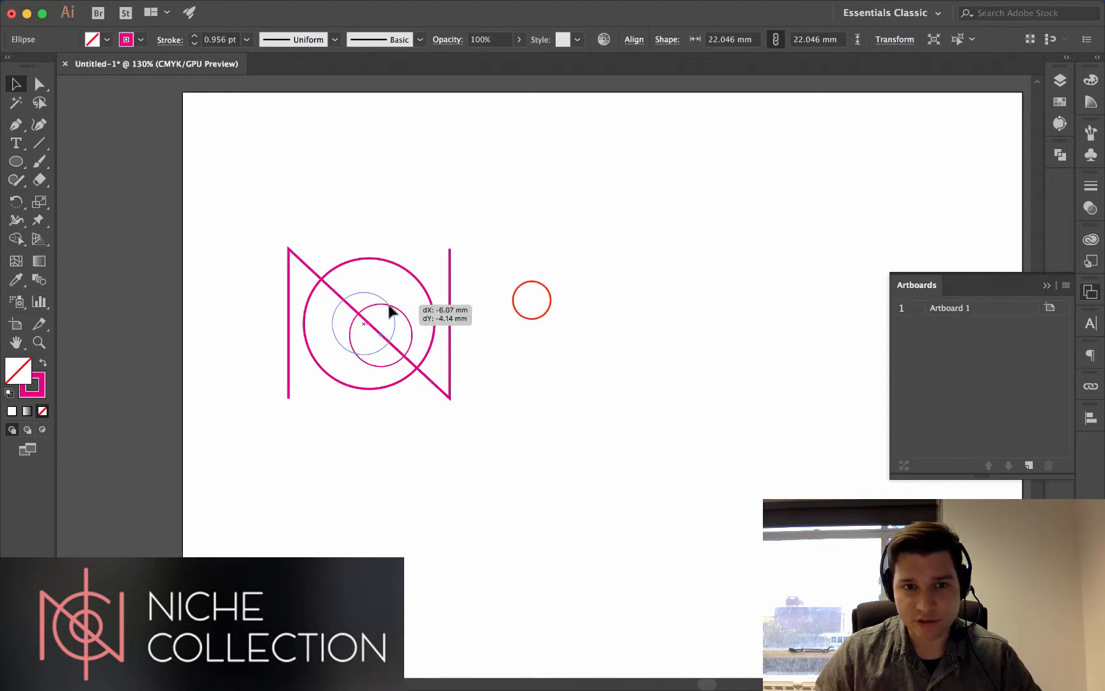
left_click(531, 298)
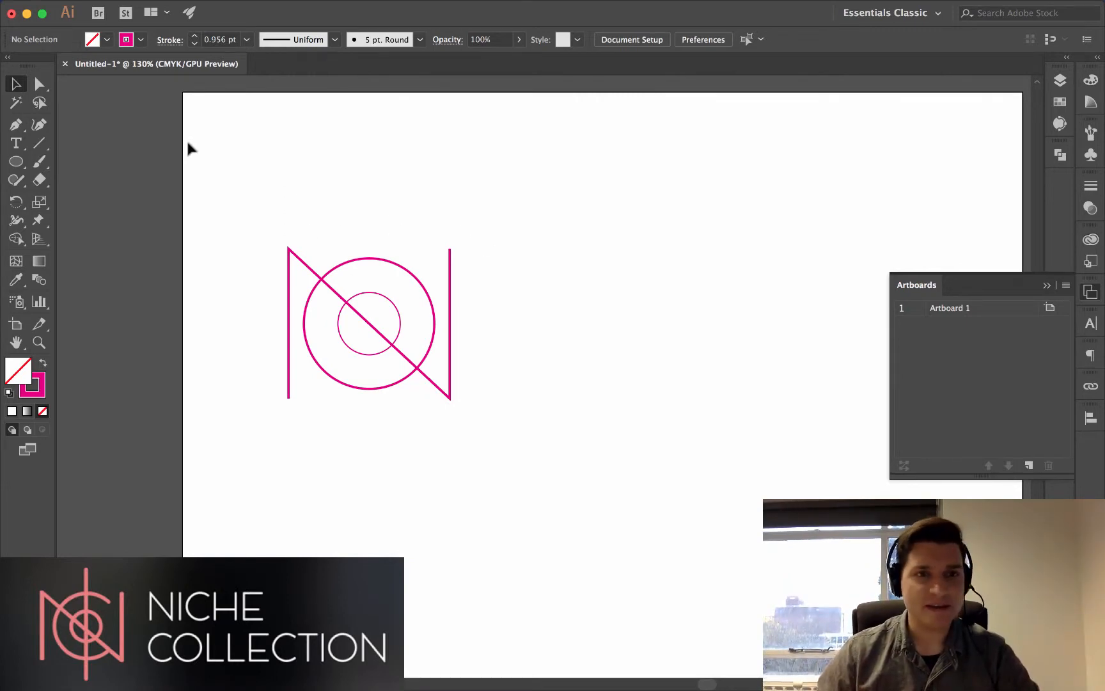
Draw a straight vertical line through the circles' centre with the Pen tool, extending above and below the N
key("p")
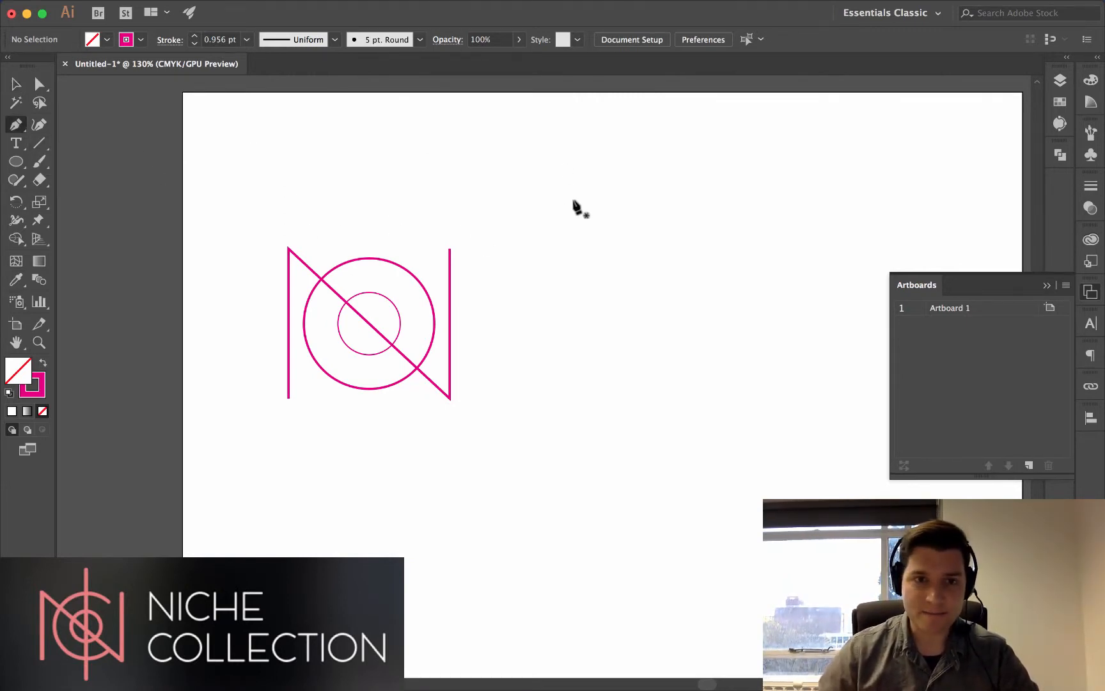
left_click(369, 207)
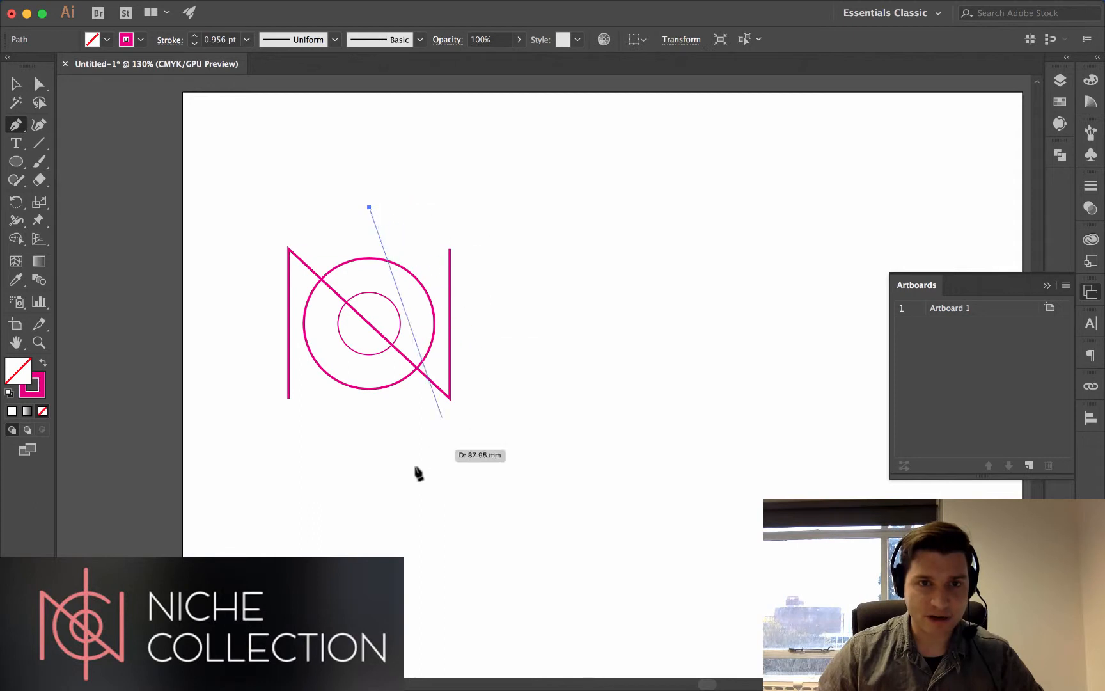
left_click(369, 427)
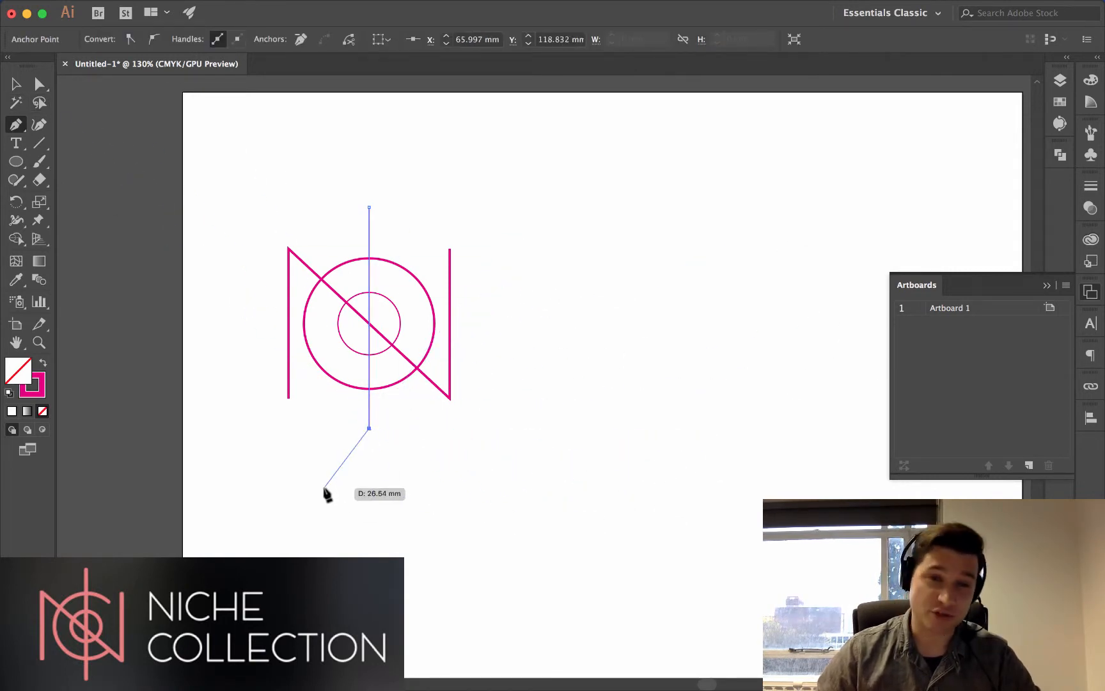
key("Escape")
left_click(633, 314)
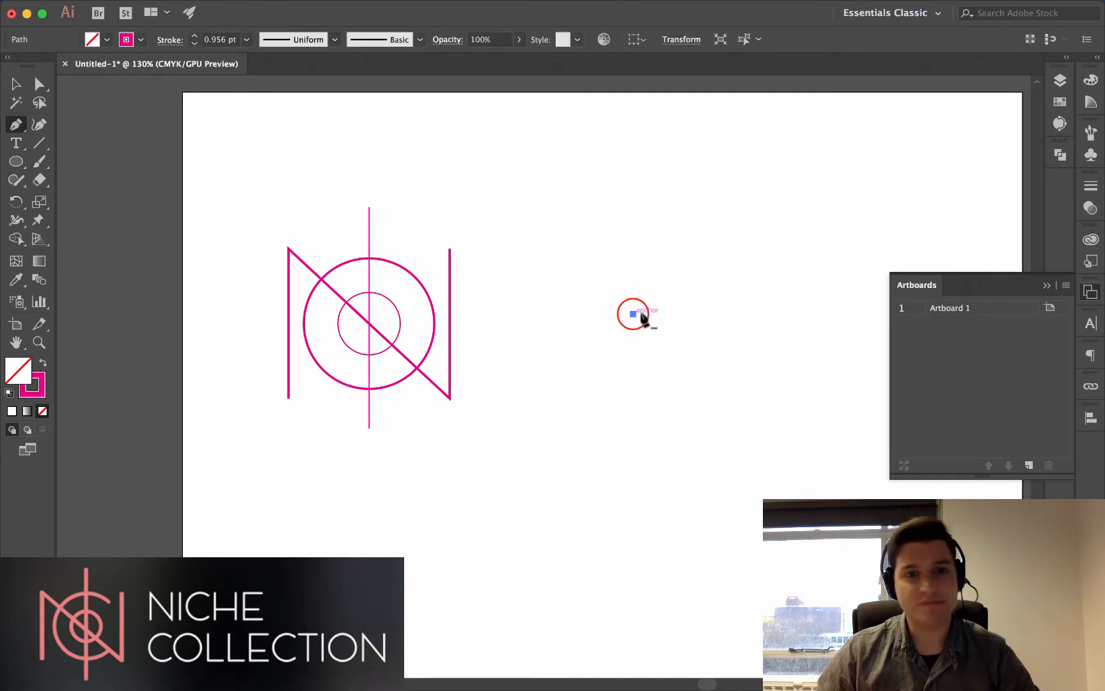
key("Escape")
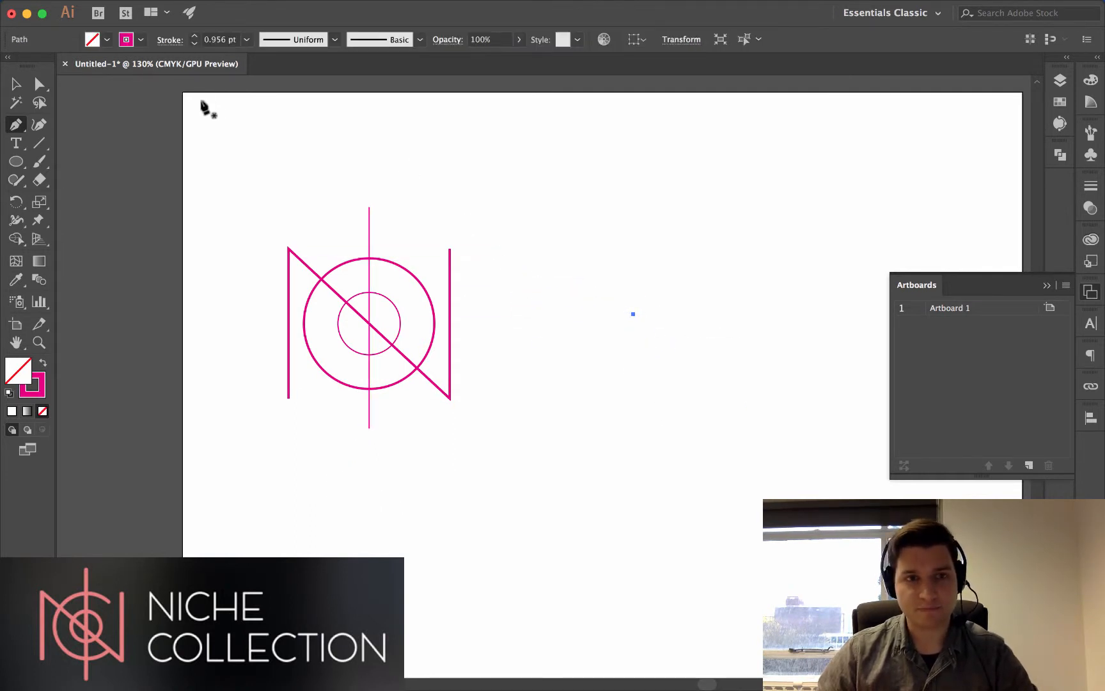
Shift the vertical line slightly down so it is vertically centred on the circles, and deselect it
left_click(13, 85)
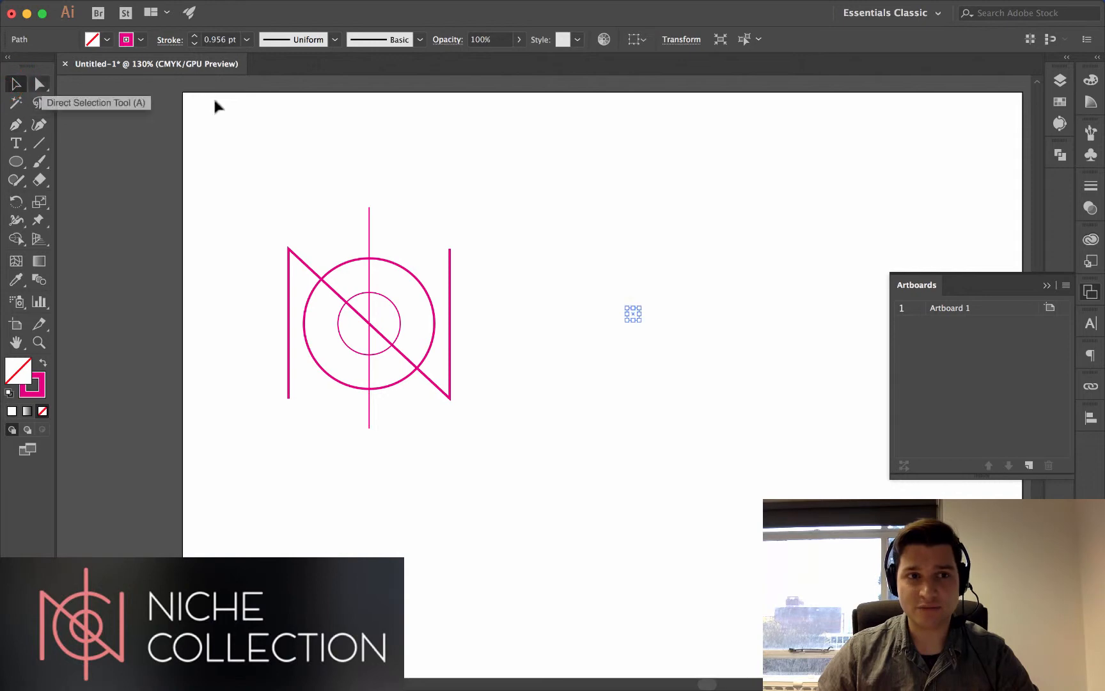
left_click(370, 231)
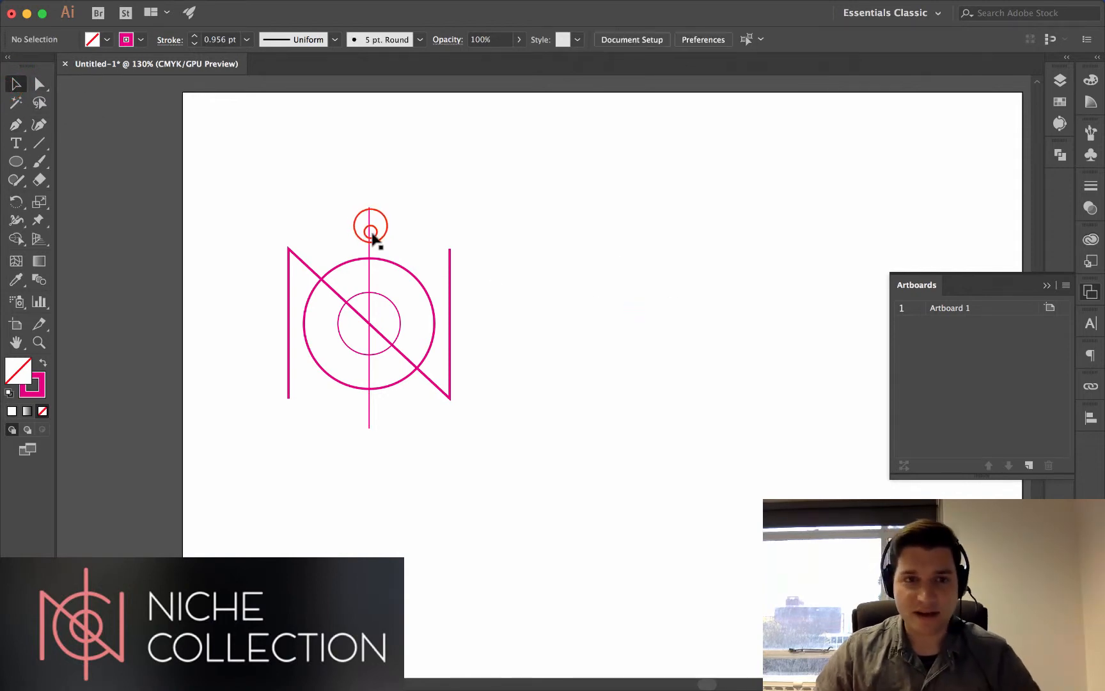
mouse_move(370, 232)
left_mouse_down()
mouse_move(368, 270)
mouse_move(402, 215)
mouse_move(515, 193)
mouse_move(412, 193)
mouse_move(370, 235)
left_mouse_up()
left_click(452, 203)
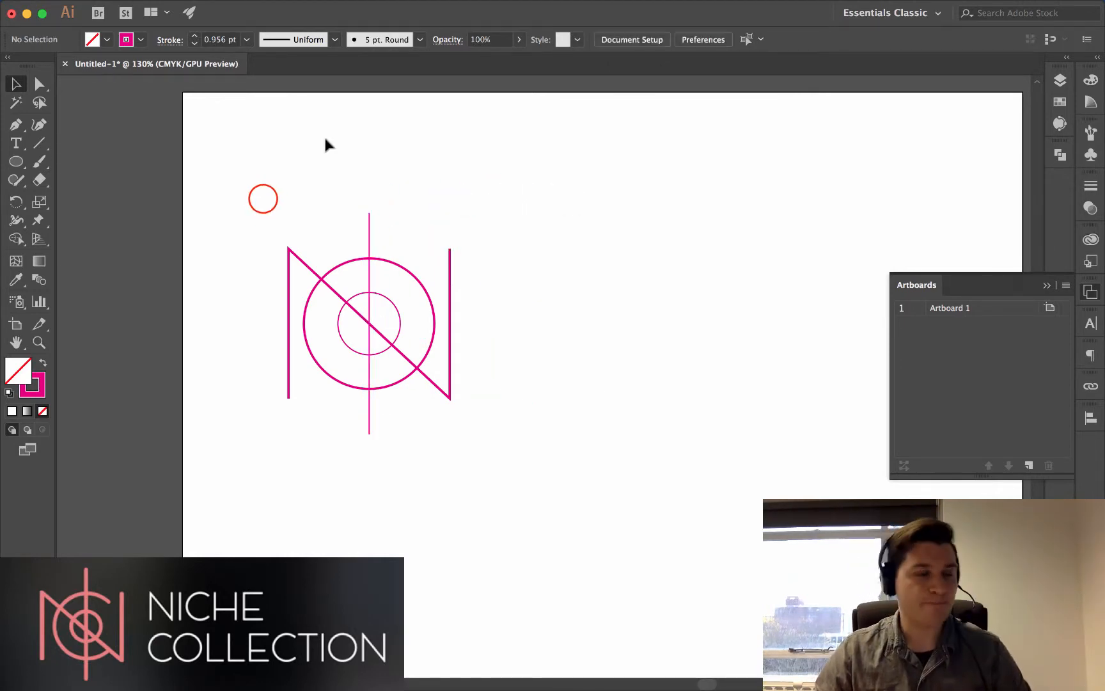
Set the stroke weight of the N, both circles and the vertical line to 3 pt
left_click_drag(262, 200, 455, 492)
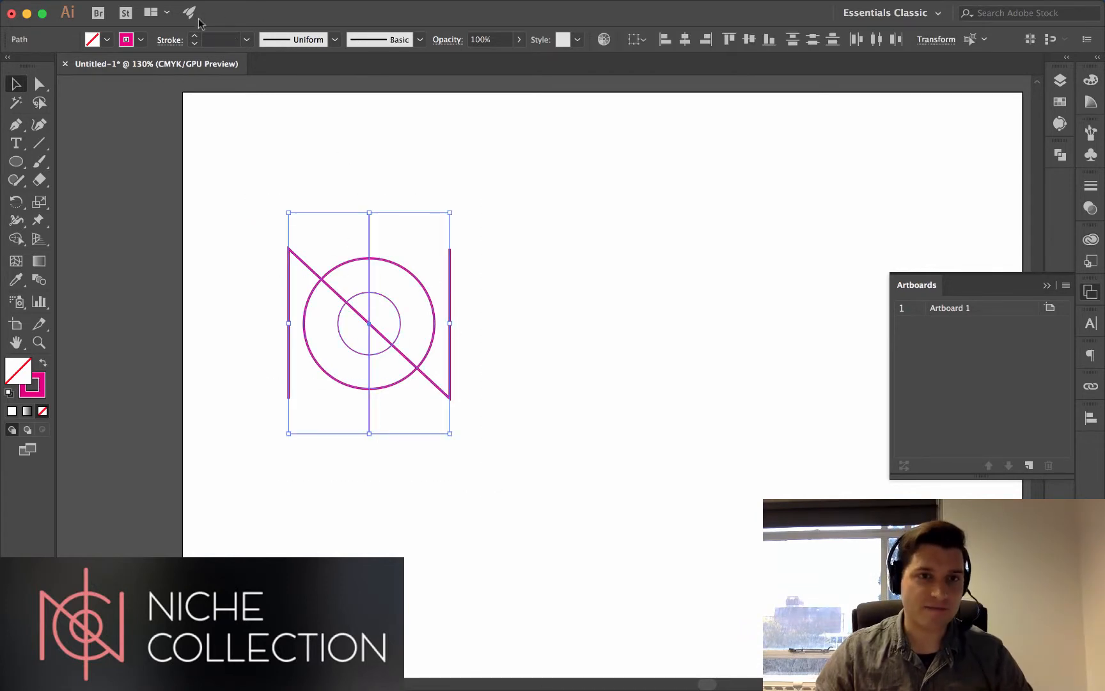
left_click(247, 40)
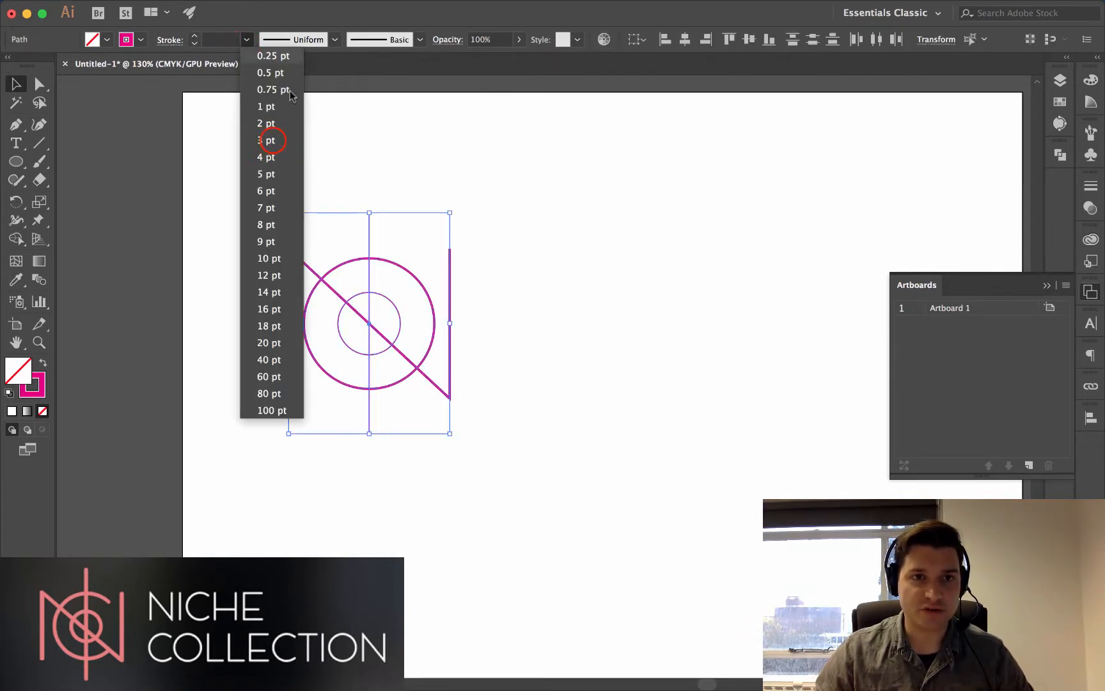
left_click(271, 139)
left_click(497, 201)
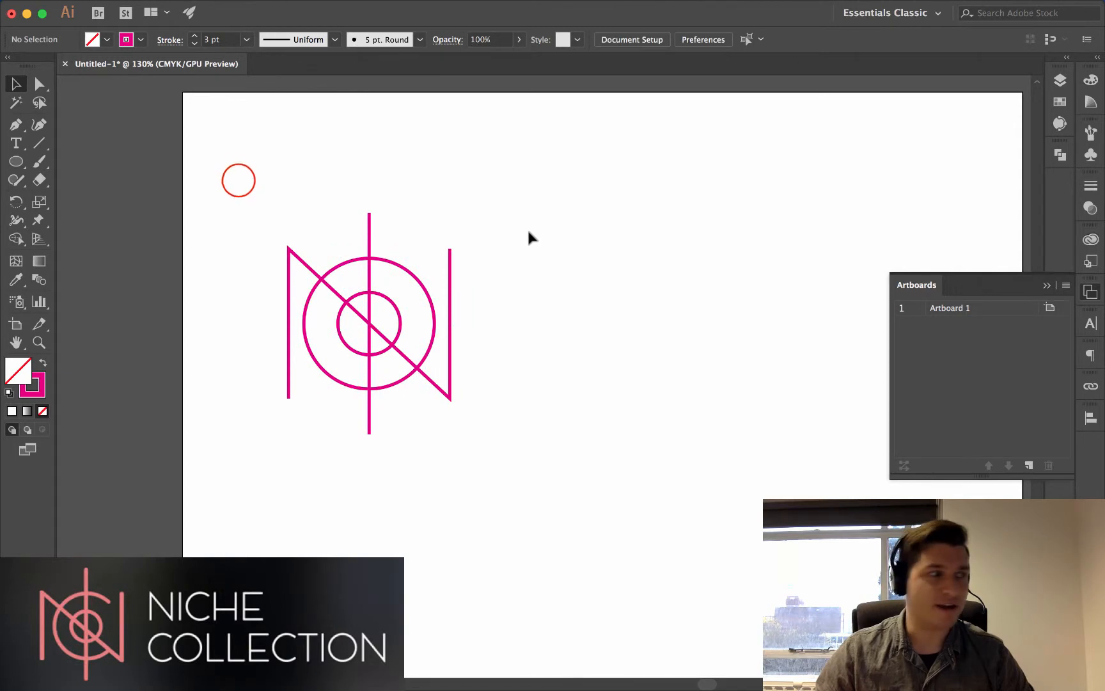
Set the stroke weight of the whole monogram to 5 pt and deselect it
left_click_drag(286, 205, 535, 484)
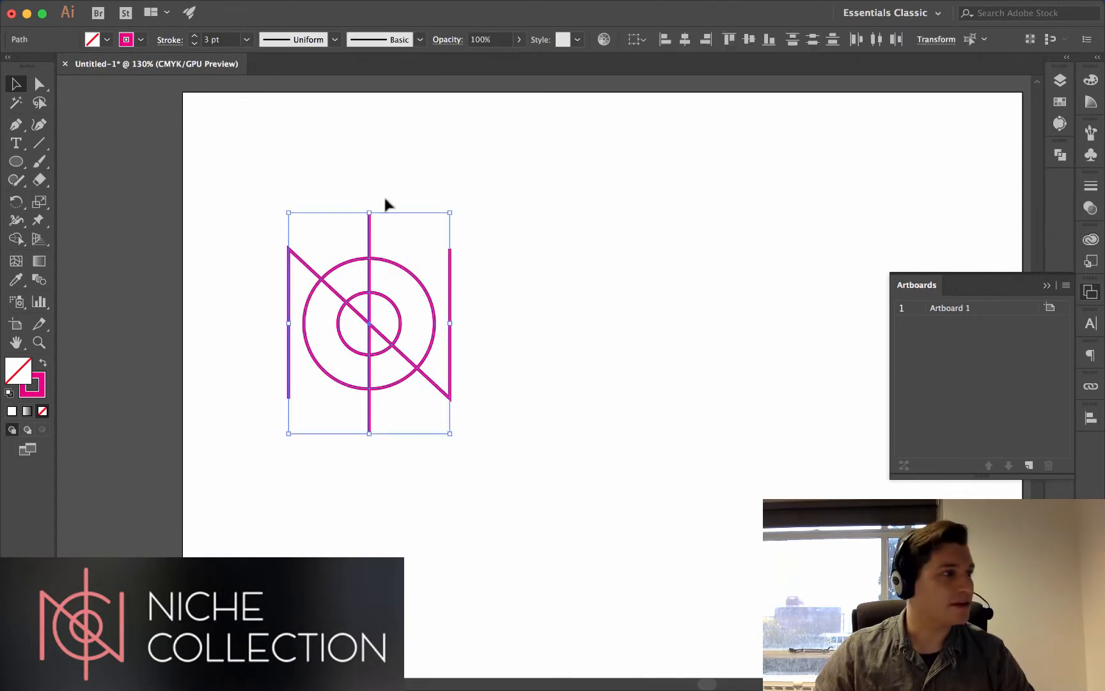
left_click(247, 39)
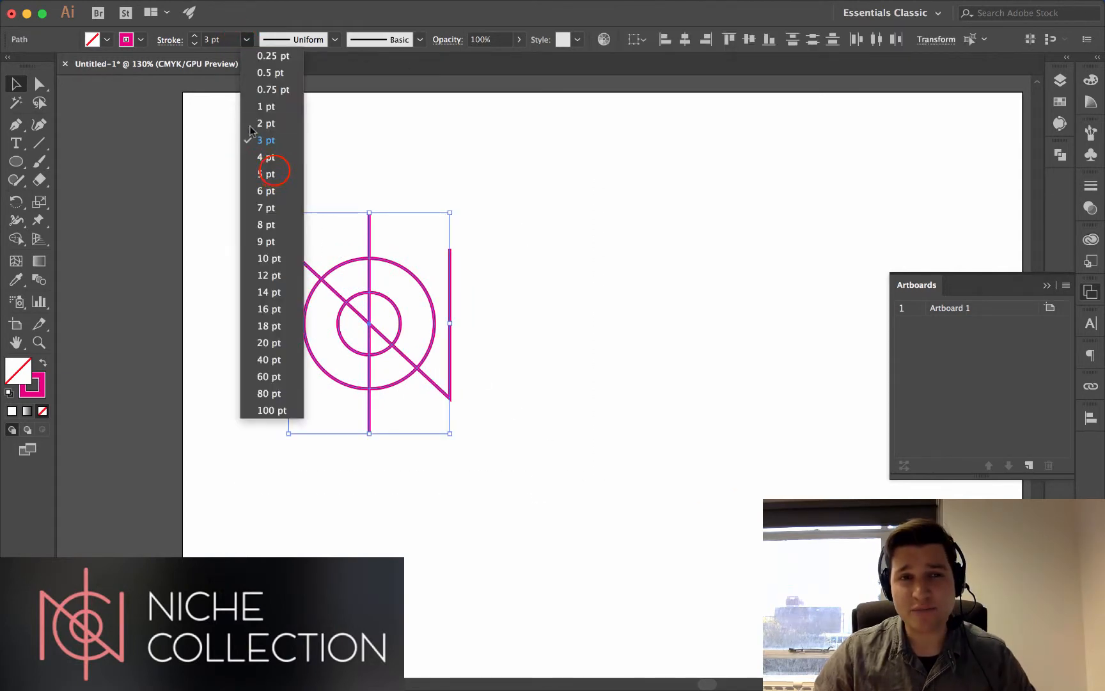
left_click(272, 173)
left_click(278, 174)
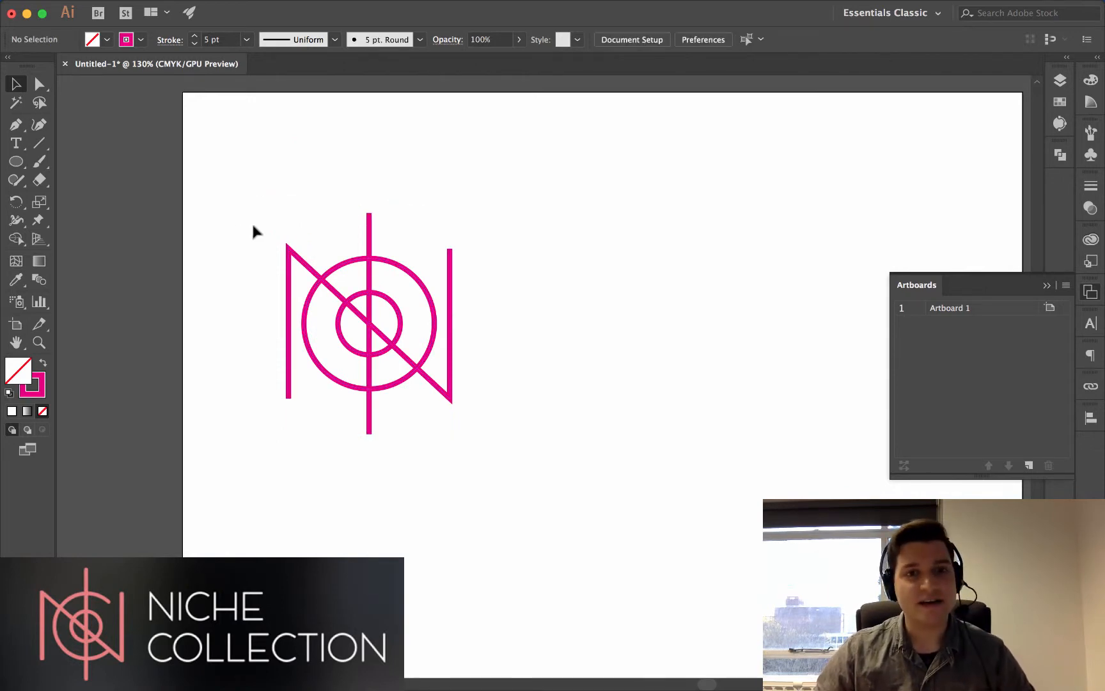
left_click(263, 189)
Give all of the monogram's strokes round caps and round corner joins
mouse_move(271, 196)
left_mouse_down()
mouse_move(466, 481)
mouse_move(480, 472)
left_mouse_up()
left_click(173, 40)
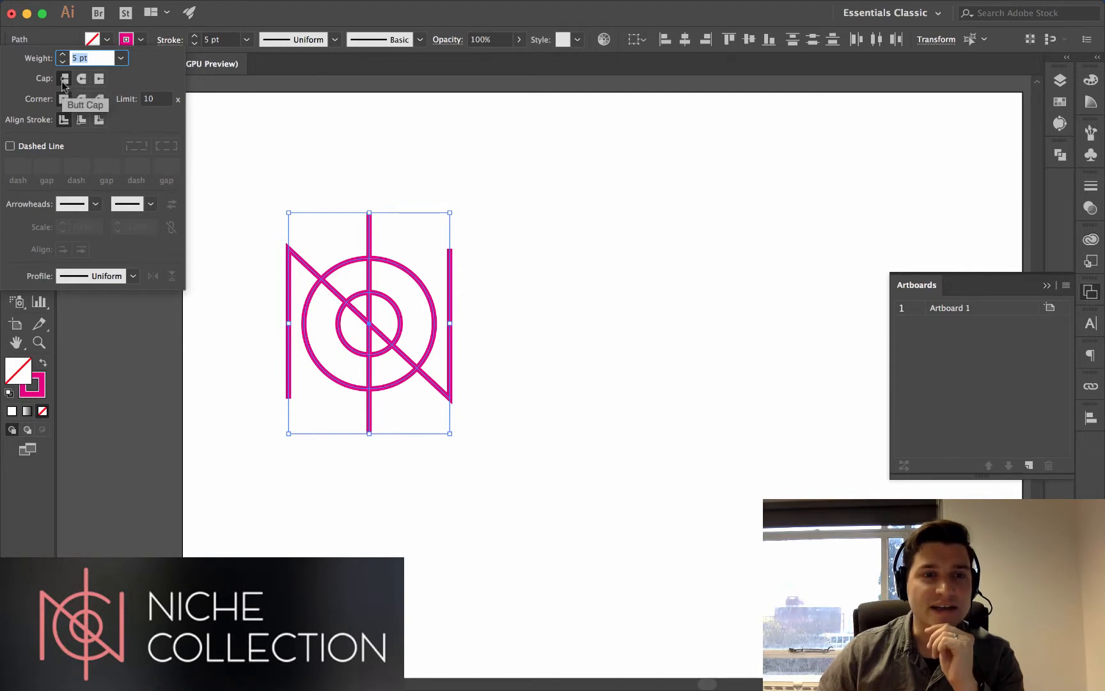
left_click(78, 81)
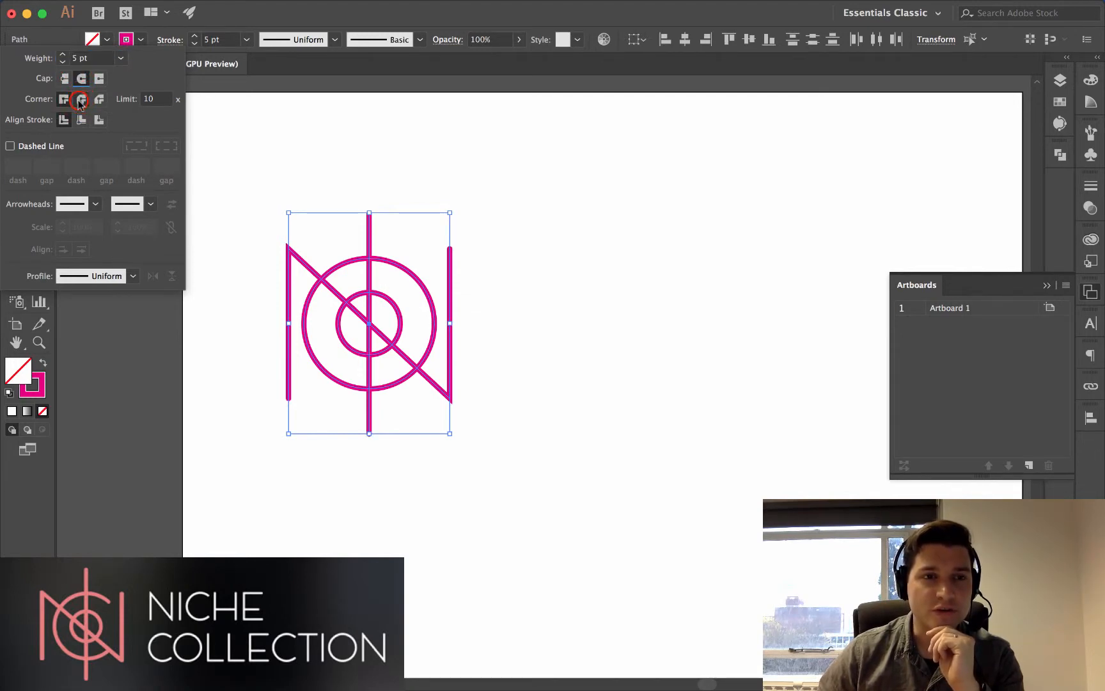
left_click(324, 115)
left_click(508, 179)
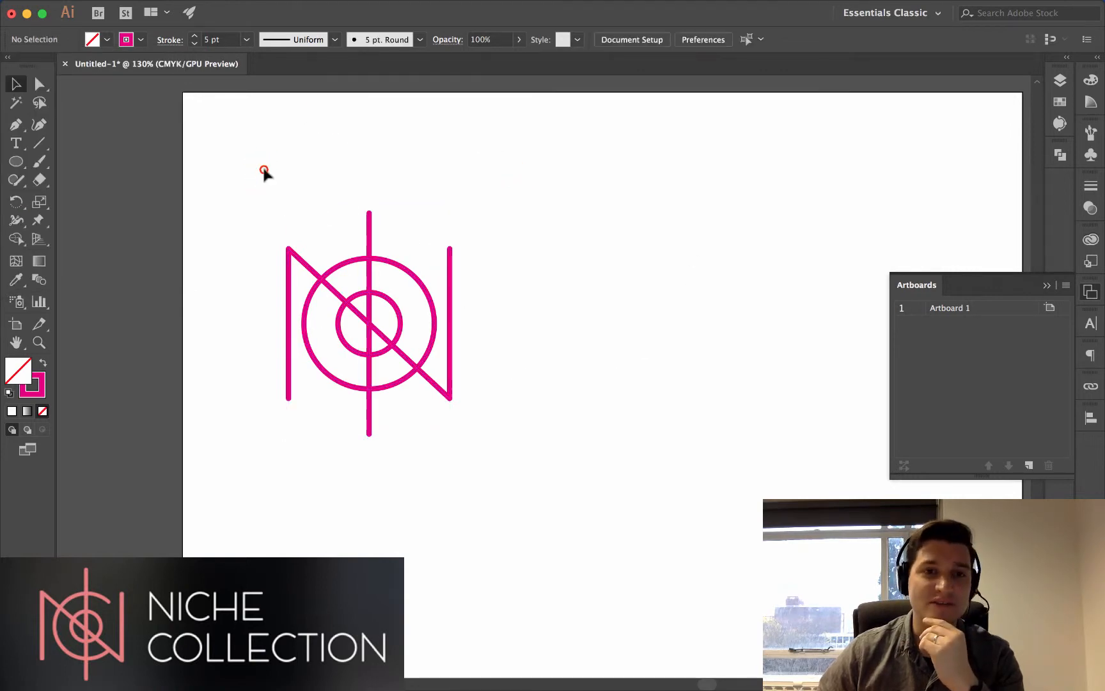
Try stroke weights up to 9 pt on the whole monogram, return it to 5 pt and deselect it
left_click_drag(264, 171, 477, 368)
left_click(165, 41)
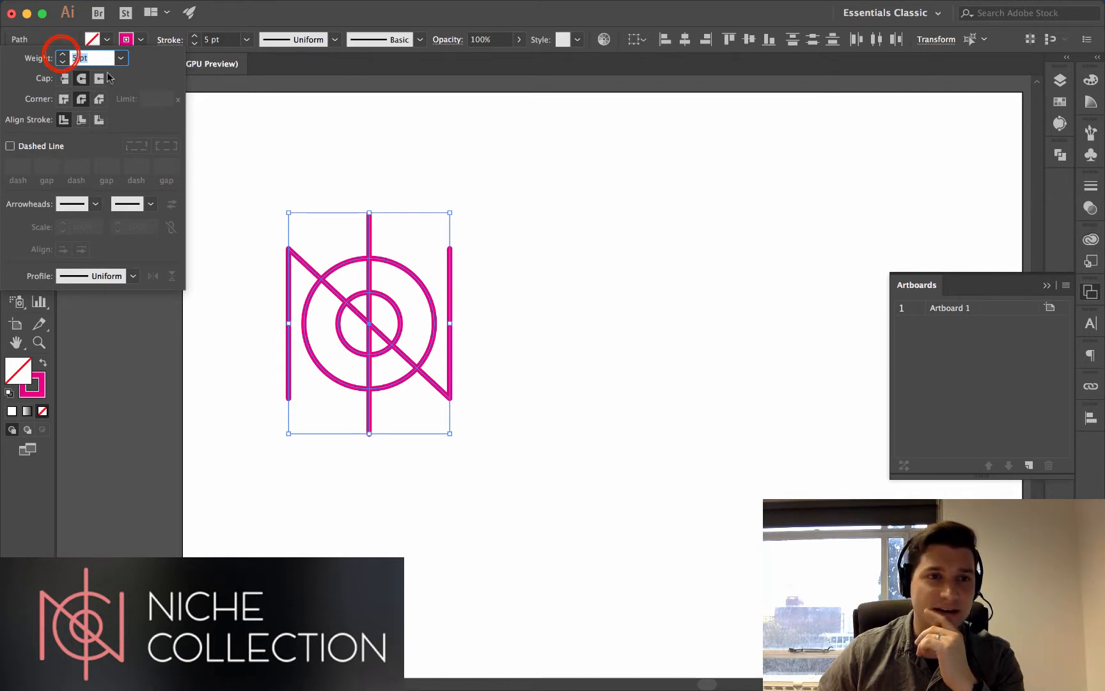
left_click(62, 55)
left_click(62, 55)
left_click(61, 62)
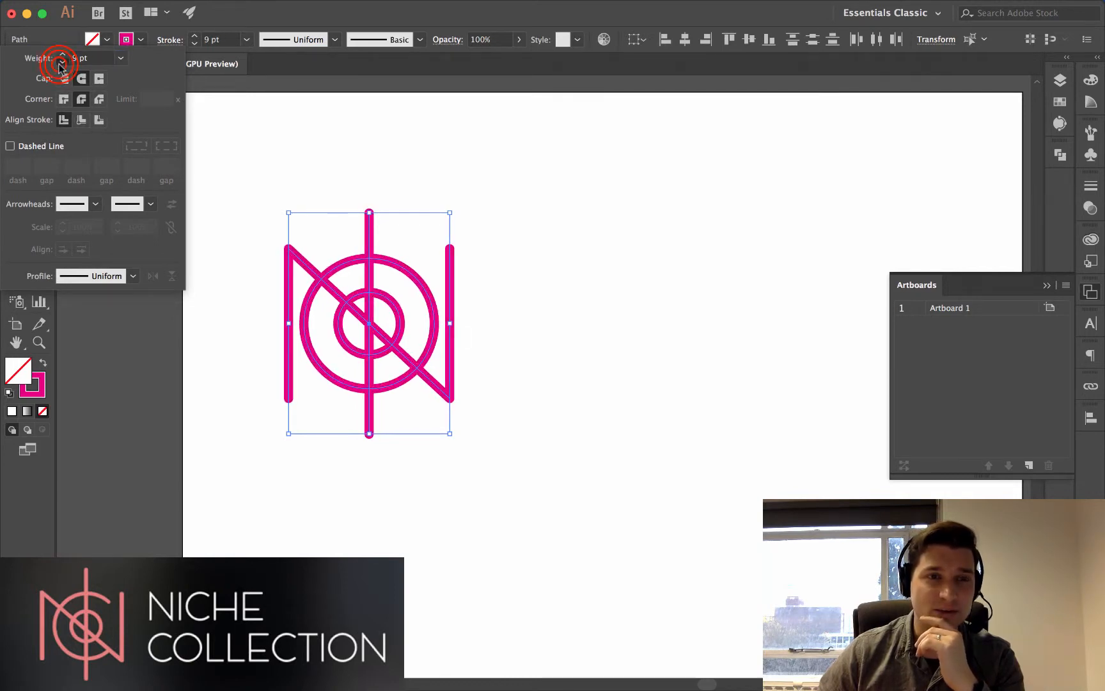
left_click(61, 62)
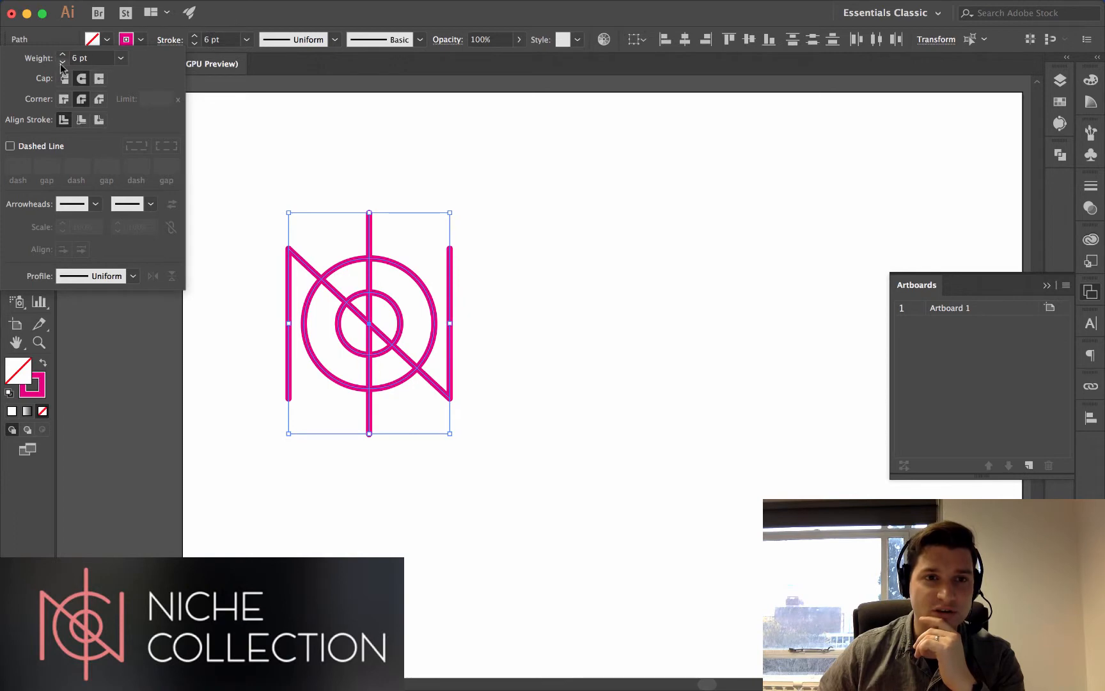
left_click(61, 62)
left_click(343, 143)
left_click(545, 159)
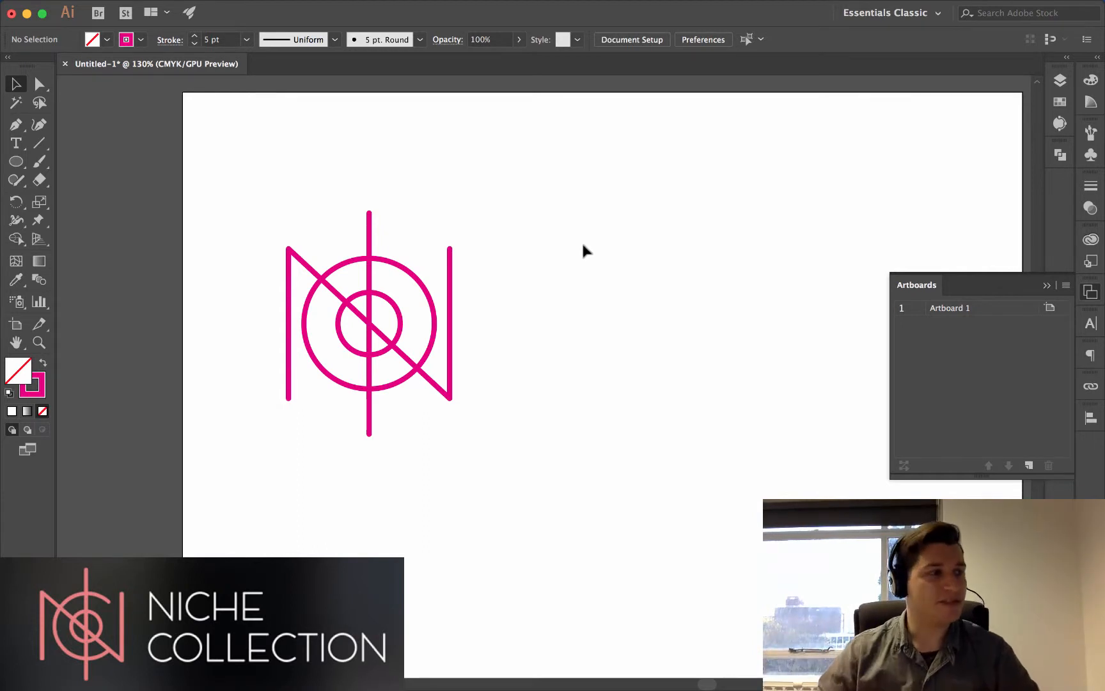
left_click(422, 288)
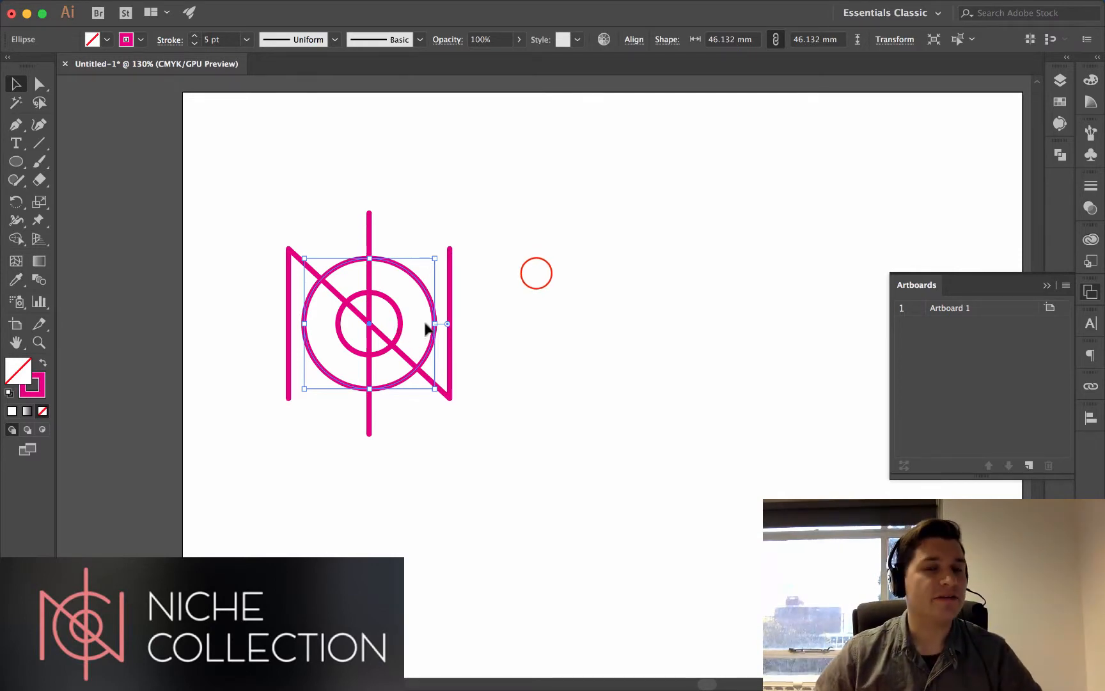
left_click(535, 276)
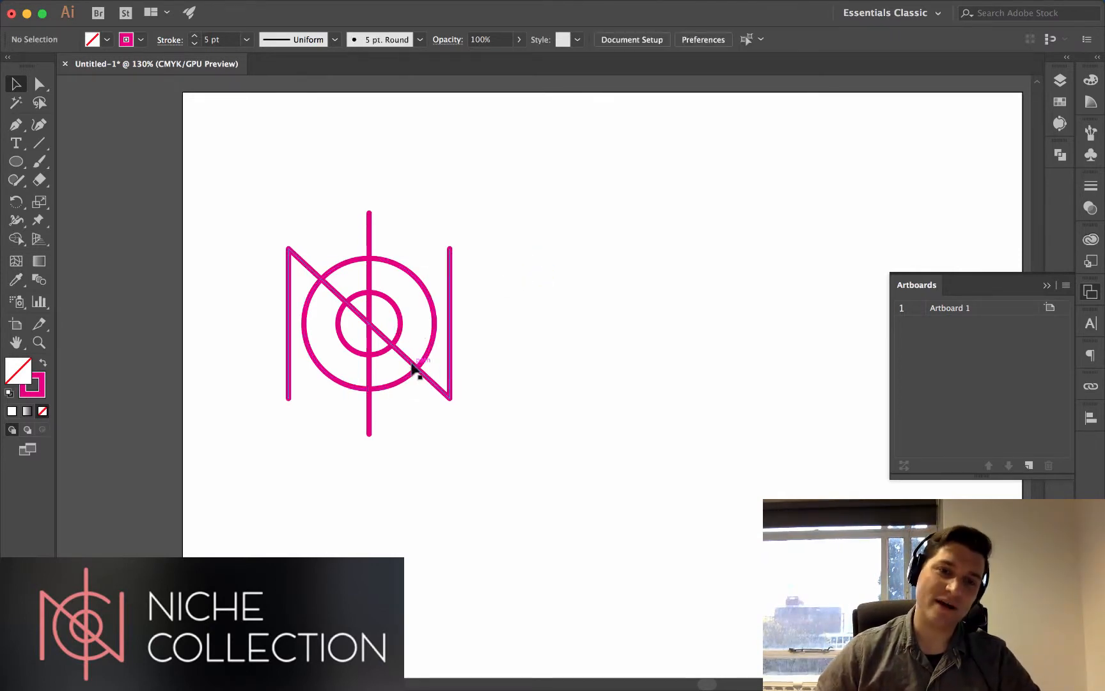
Place a copy of the N in the empty area to the right of the monogram
left_click(334, 294)
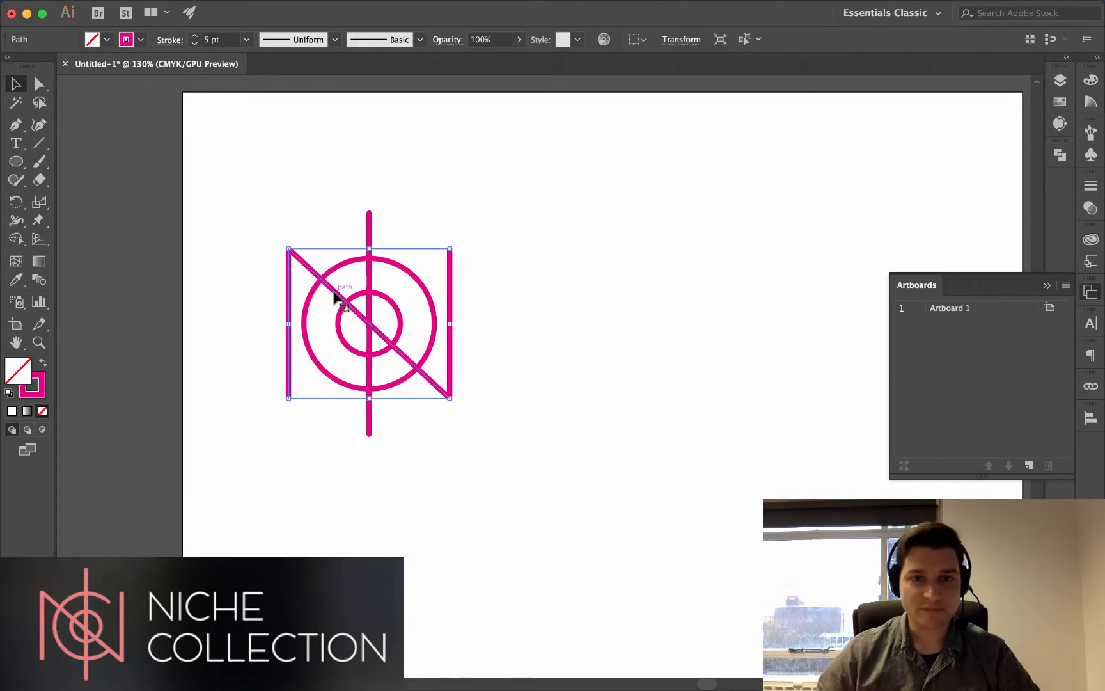
left_click_drag(334, 294, 568, 240)
left_click(551, 427)
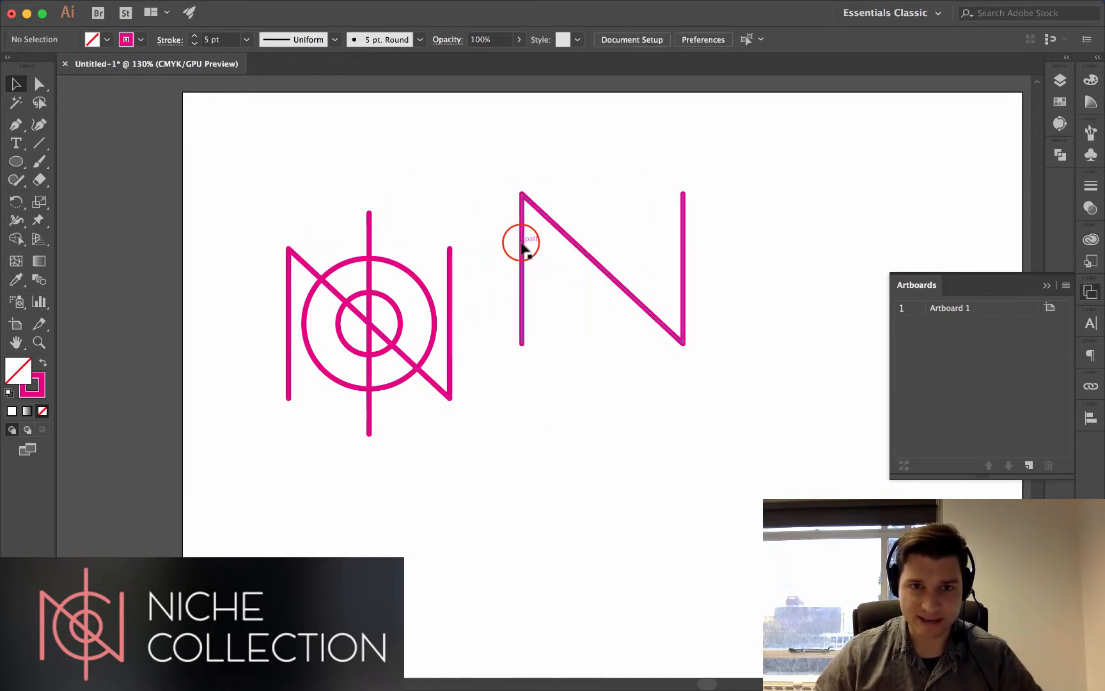
Reflect the copied N across the vertical axis and move it onto the monogram, centred exactly over the original N
left_click(522, 247)
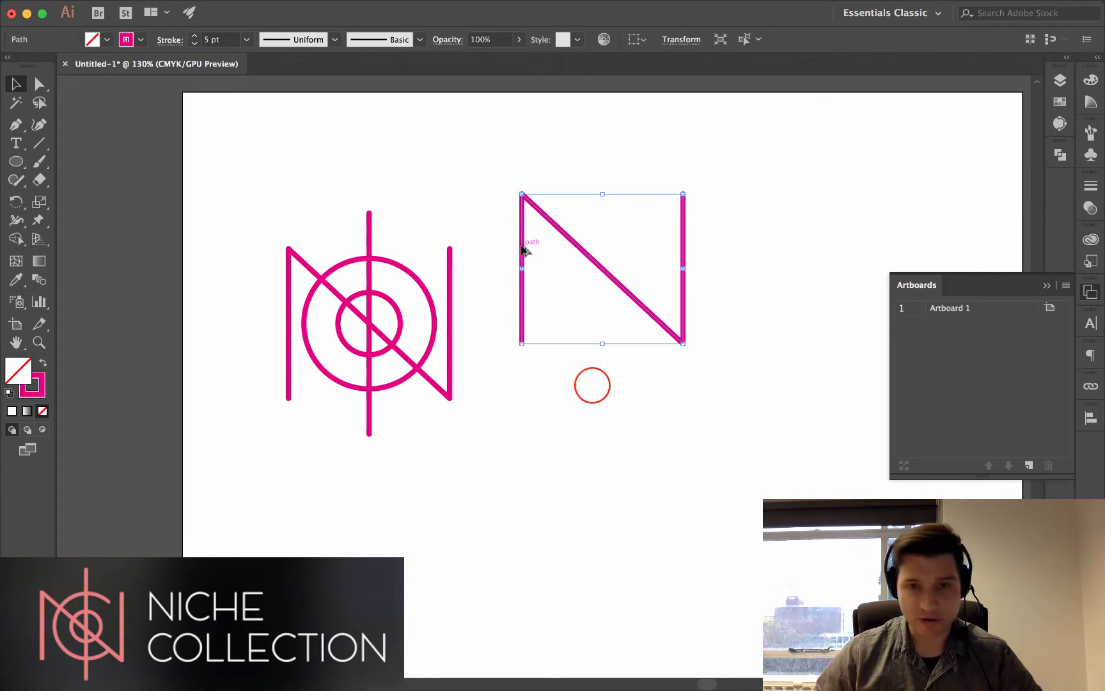
left_click(592, 385)
left_click(578, 243)
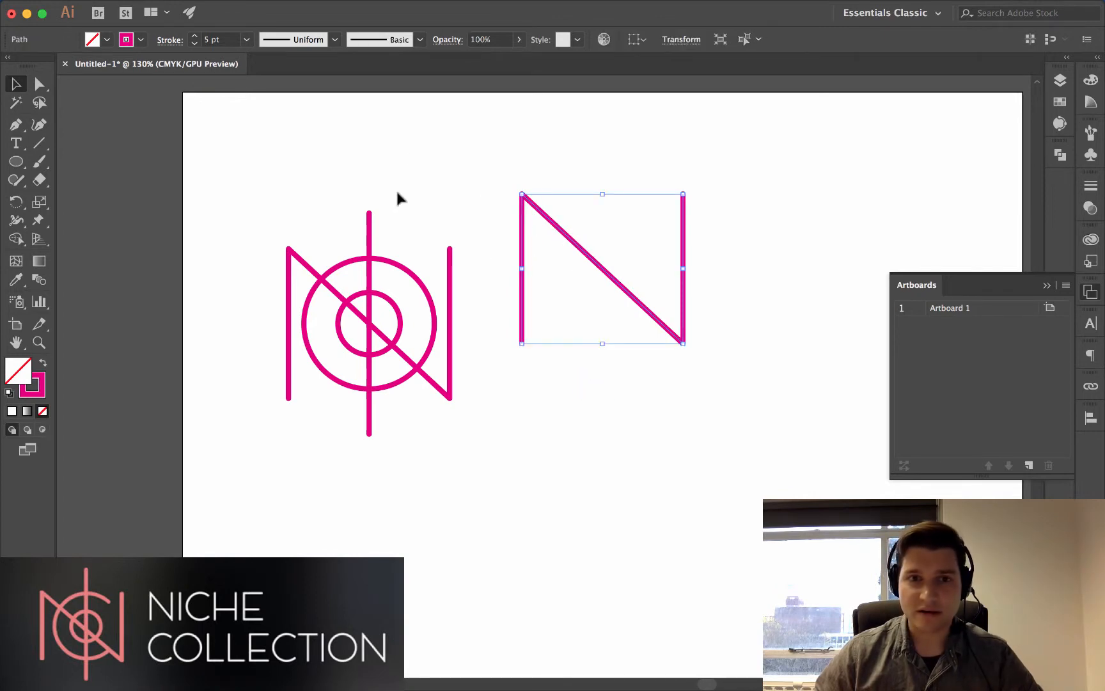
left_click(207, 8)
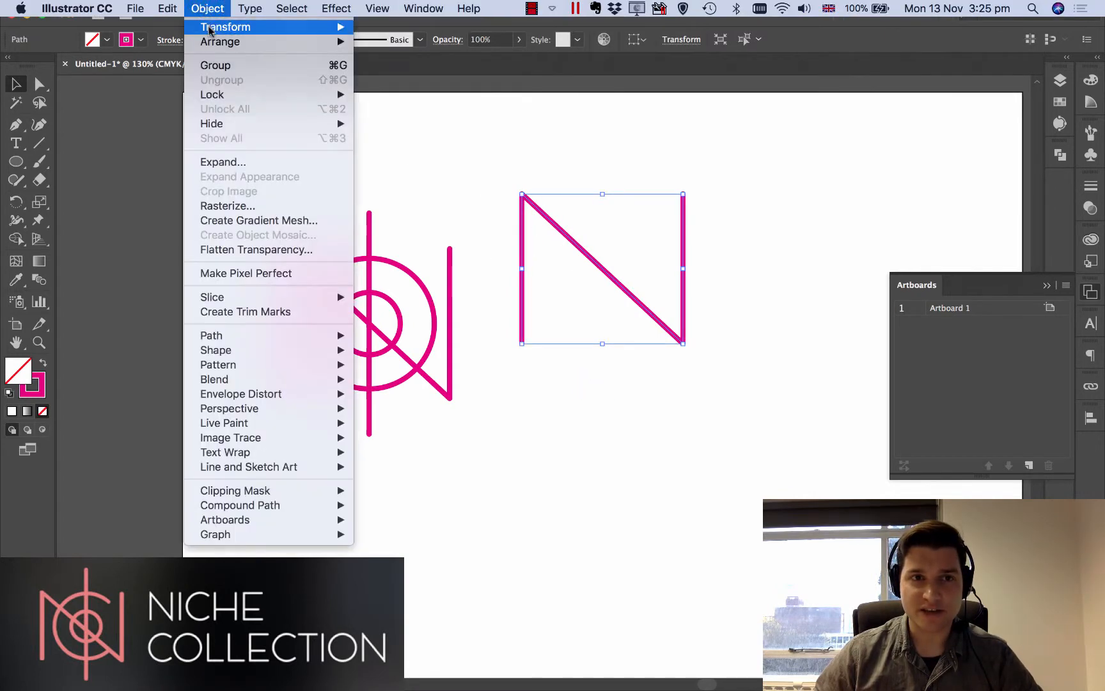
mouse_move(209, 28)
left_click(457, 86)
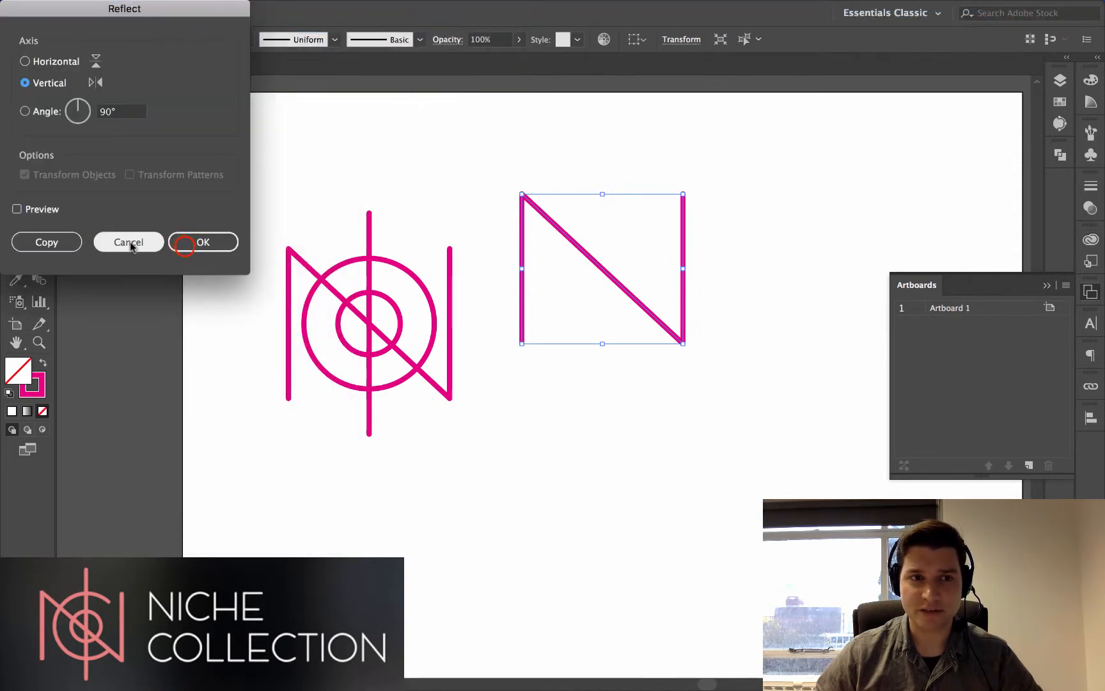
left_click(203, 242)
left_click(709, 401)
left_click_drag(653, 229, 420, 292)
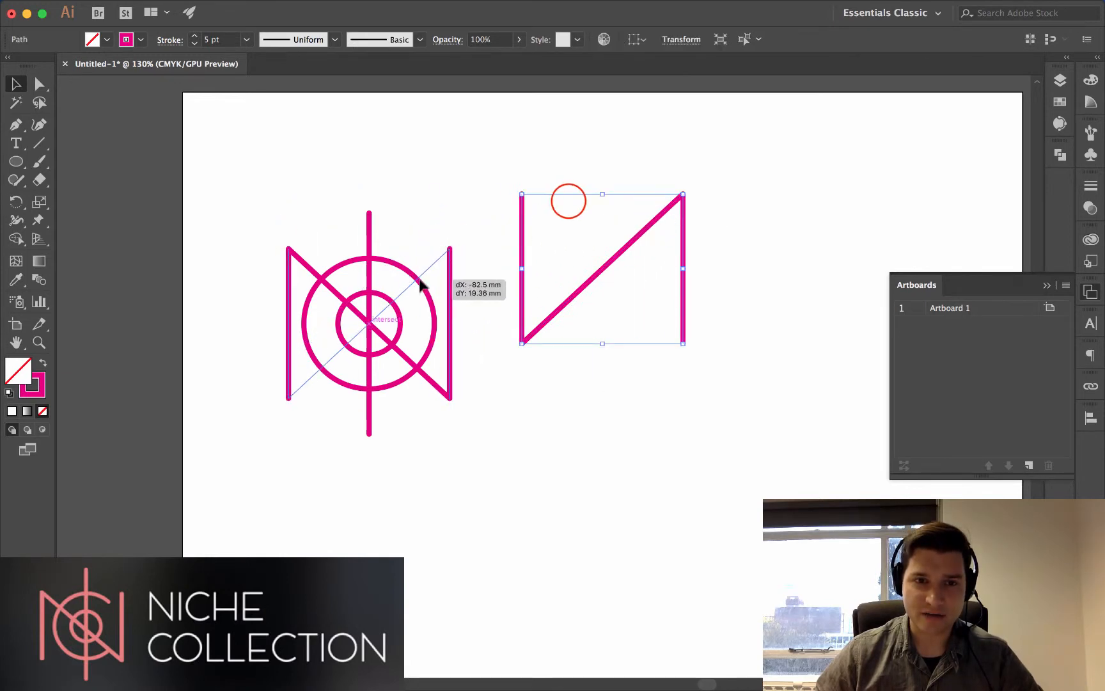
left_click(567, 201)
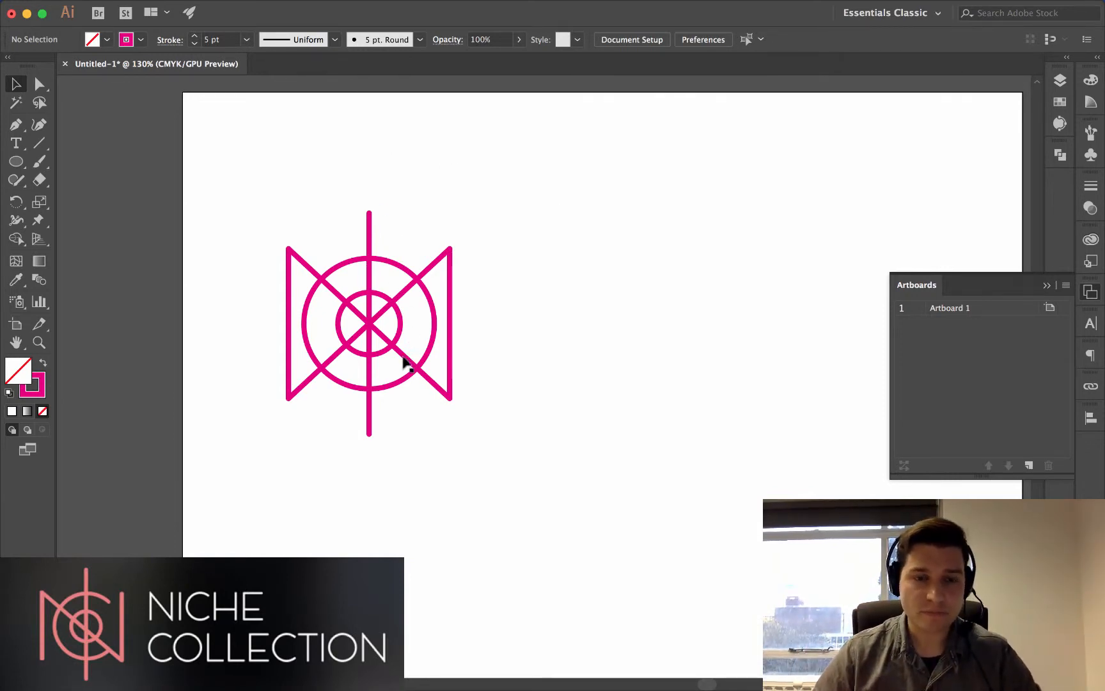
Cut the large circle with the Scissors tool where the reflected N's diagonal crosses its upper right
scroll(372, 351, "up", 4)
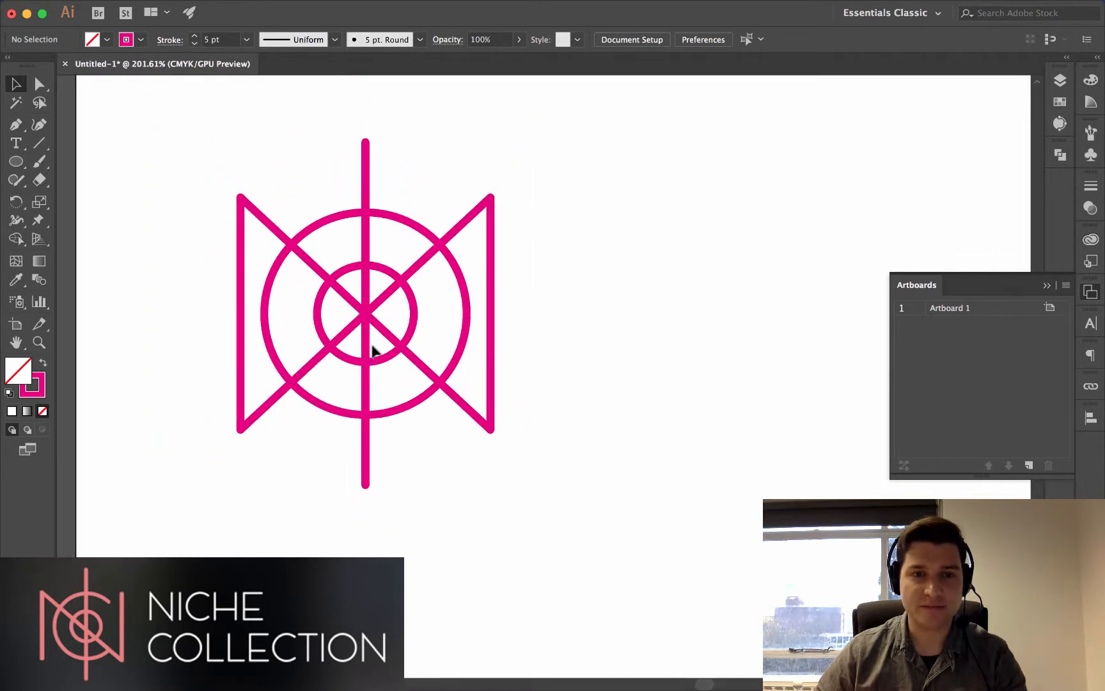
scroll(372, 350, "up", 2)
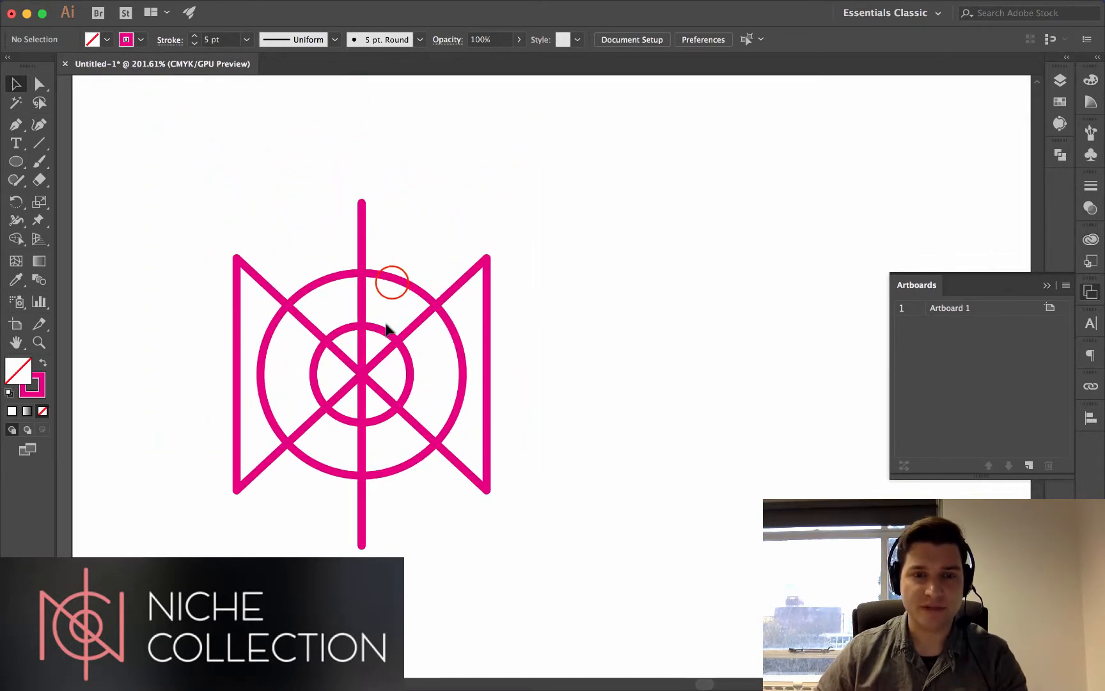
left_click(393, 282)
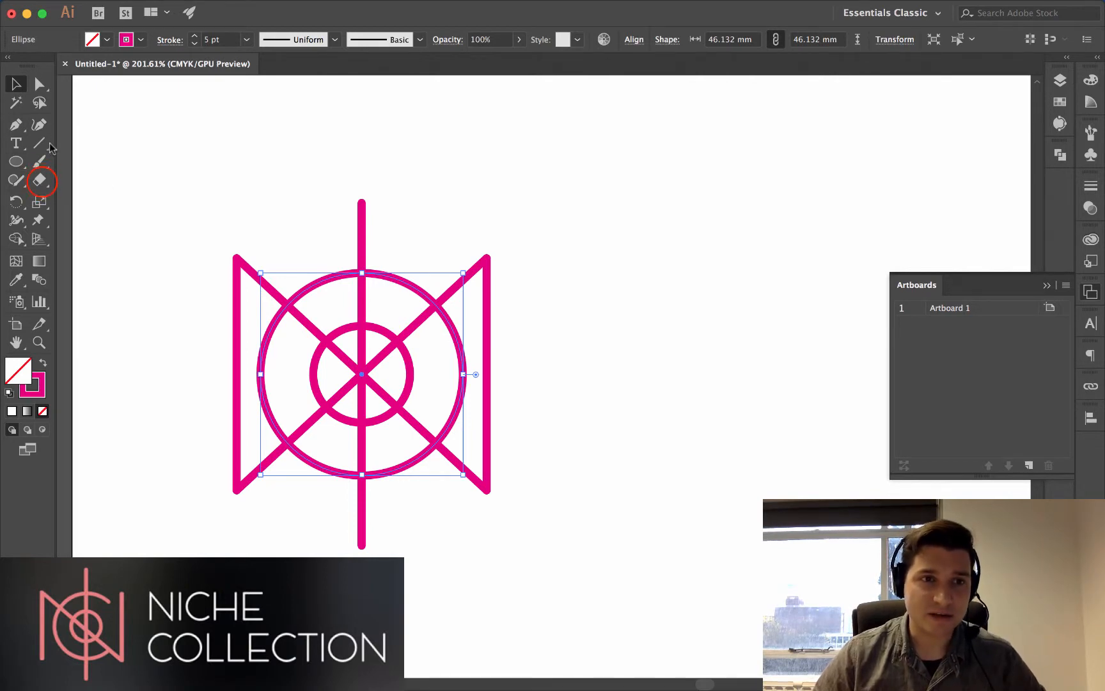
left_click(41, 185)
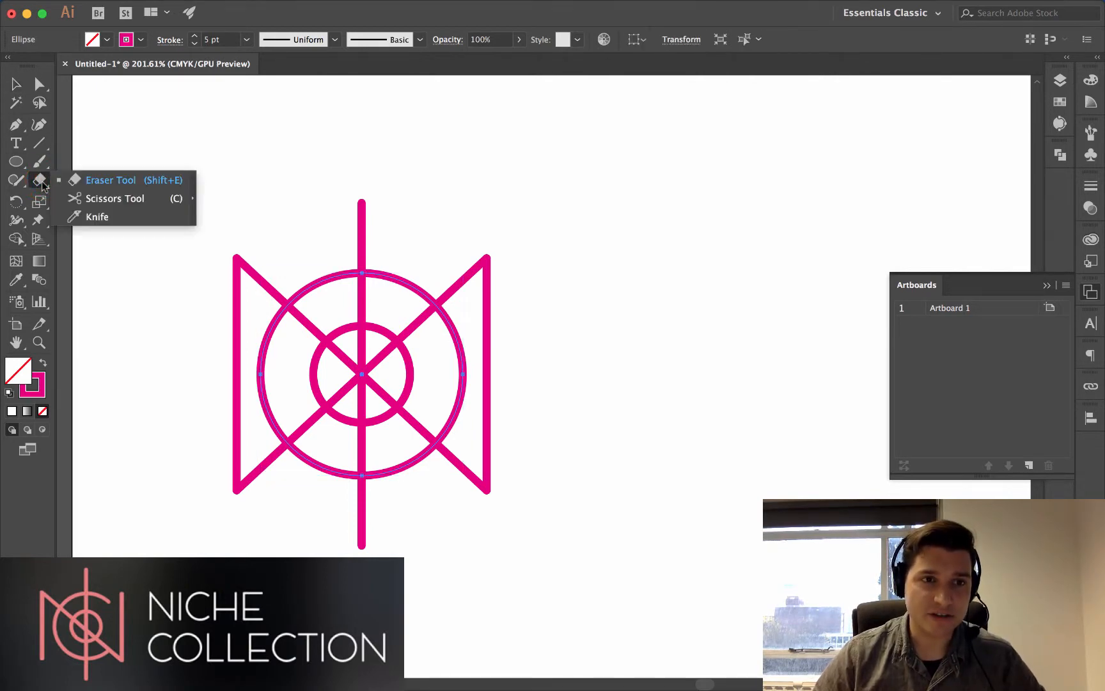
left_click(96, 197)
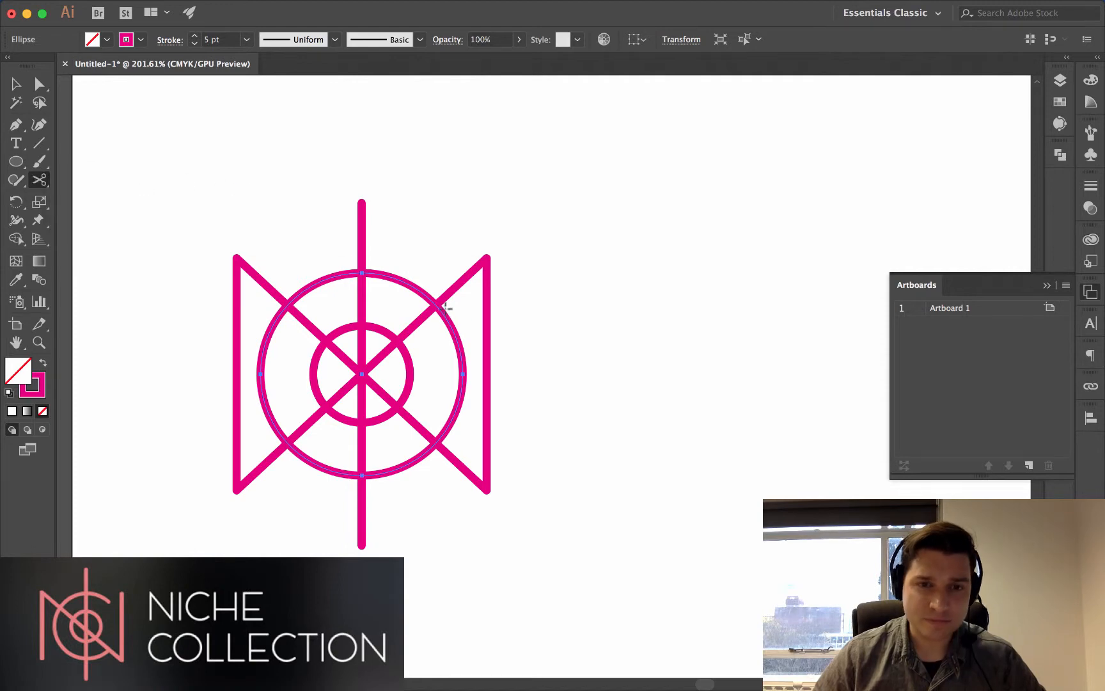
left_click(437, 305)
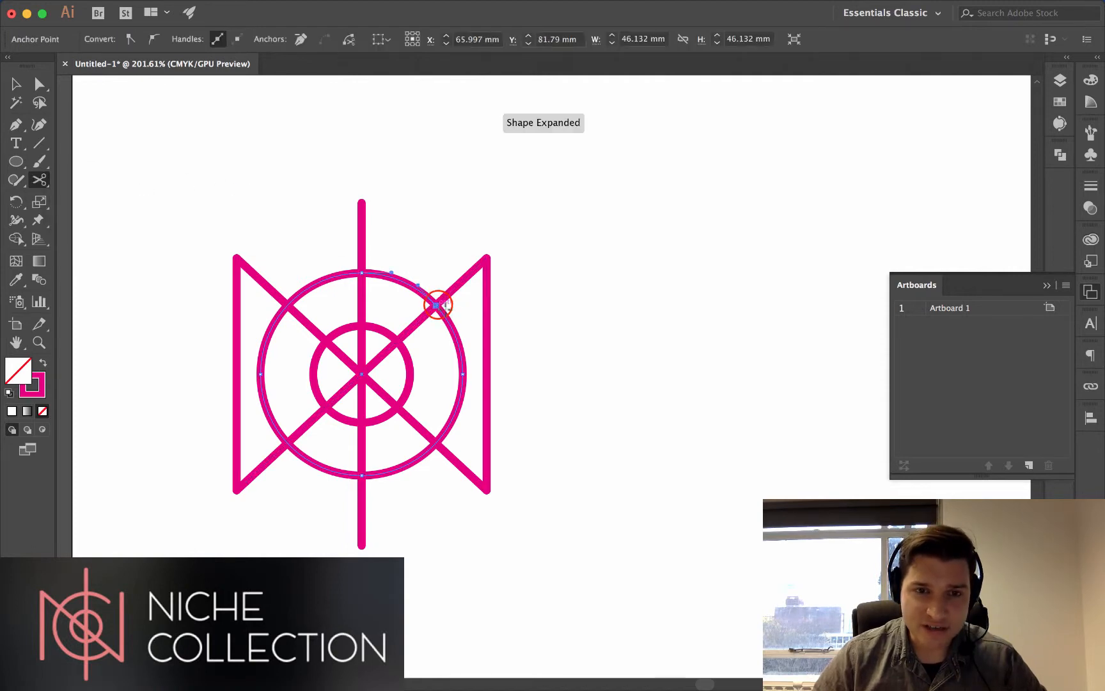
Cut the large circle with the Scissors tool where the original N's diagonal crosses its lower right
left_click(16, 84)
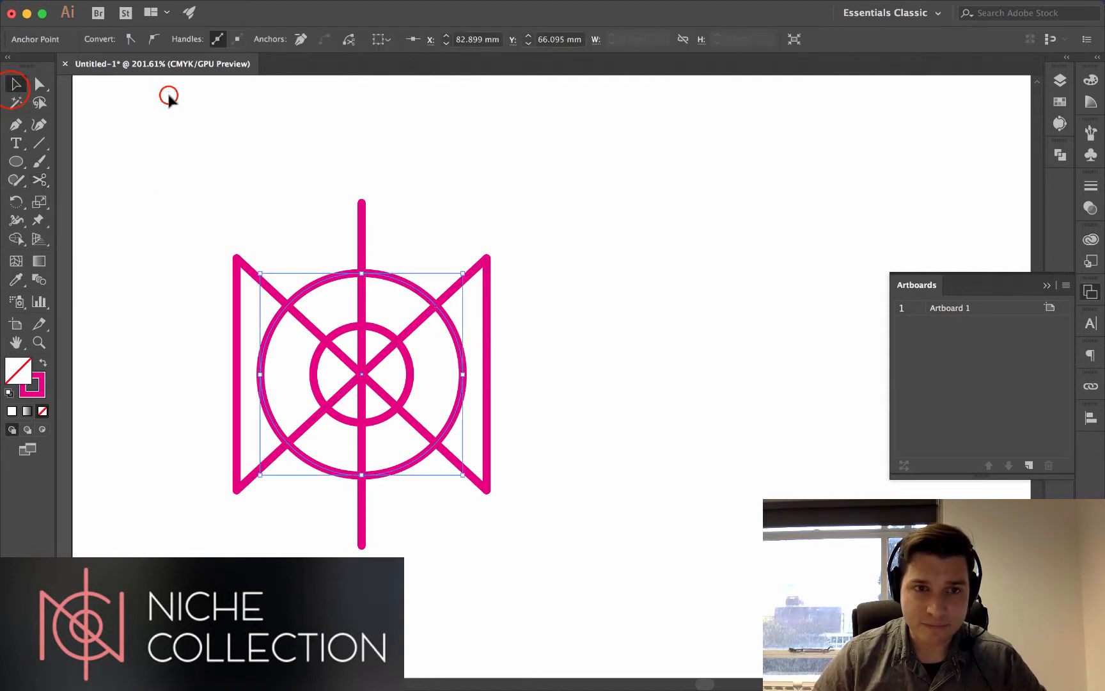
left_click(168, 95)
left_click(459, 369)
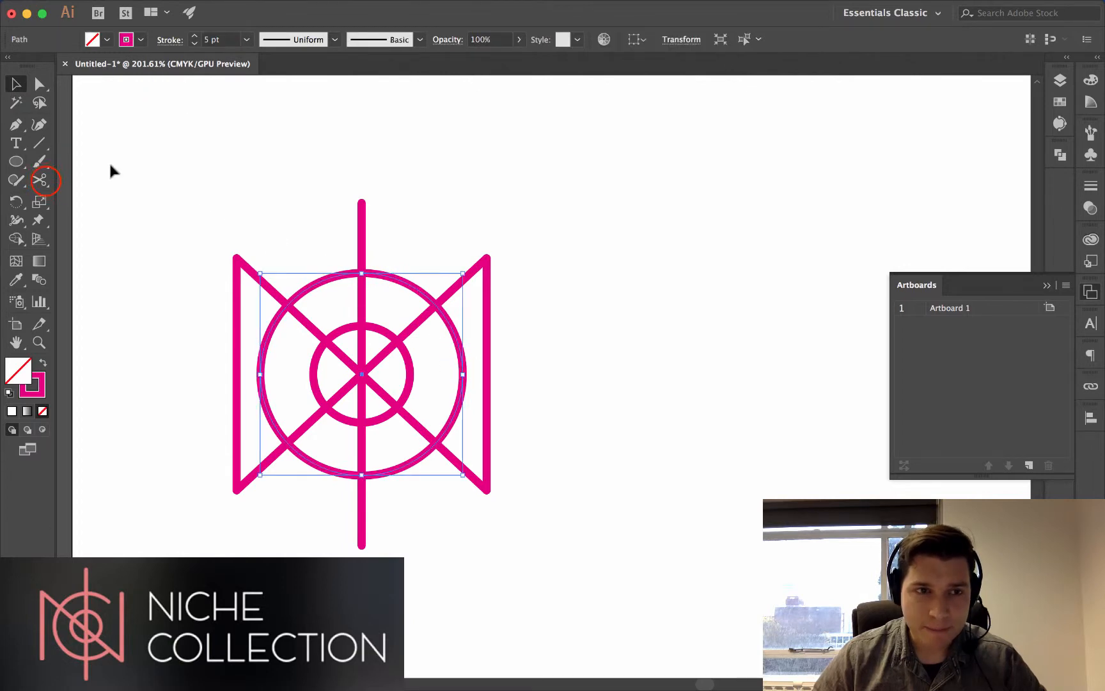
left_click(39, 180)
left_click(435, 438)
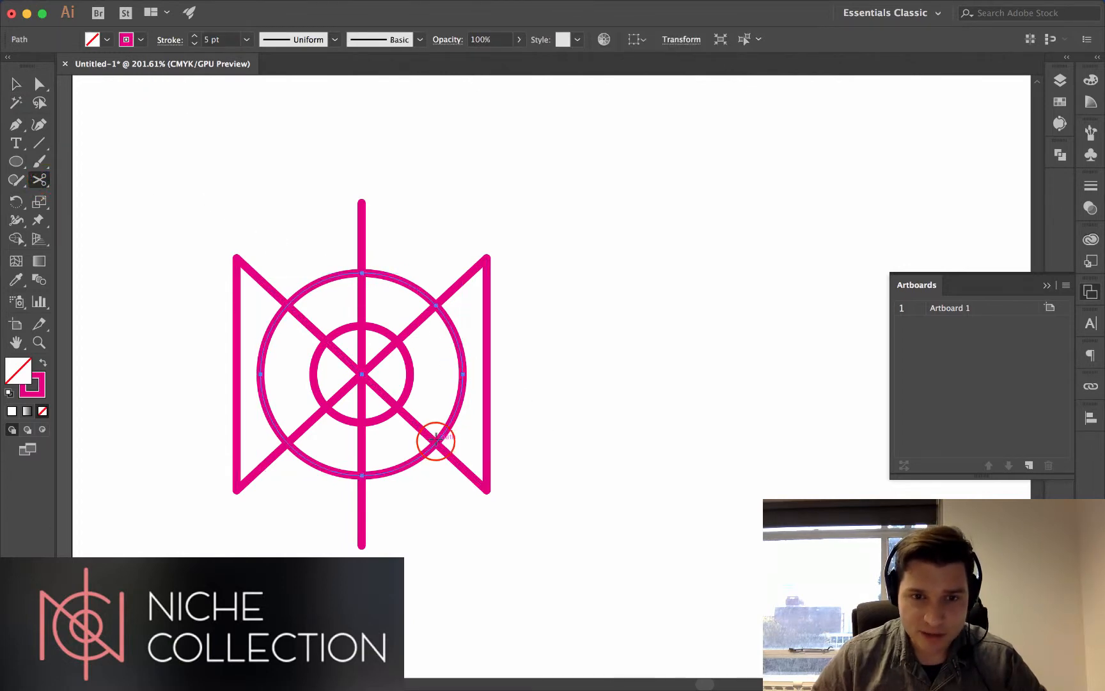
Delete the right-hand arc between the two cuts so the large circle forms a C
left_click(16, 84)
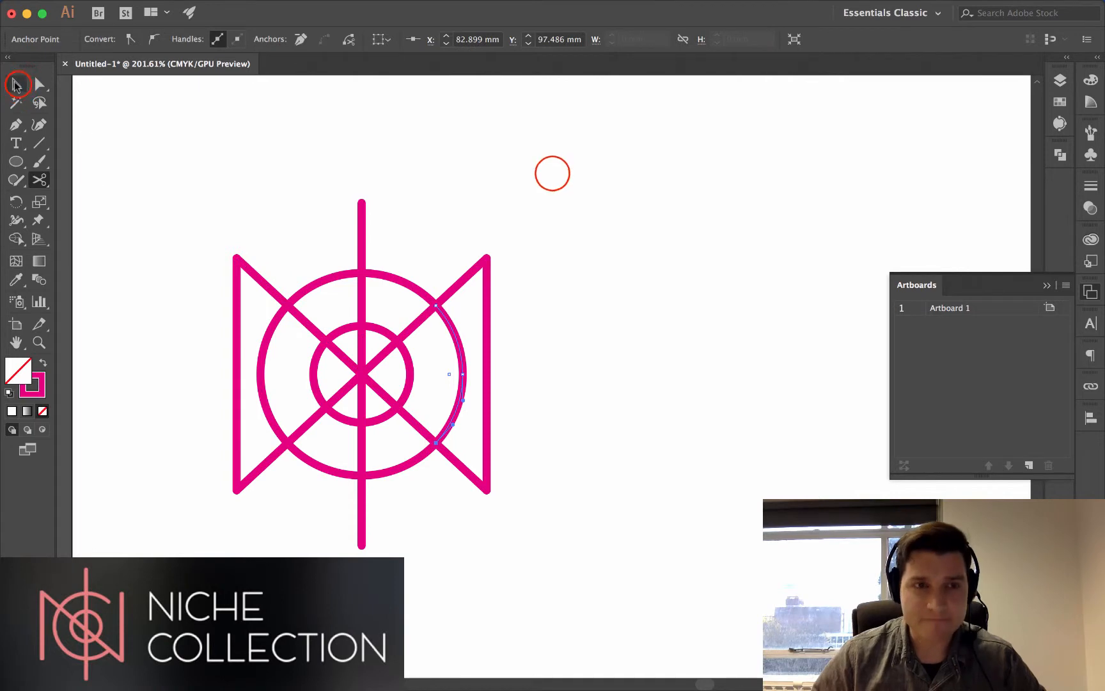
left_click(551, 174)
left_click(461, 362)
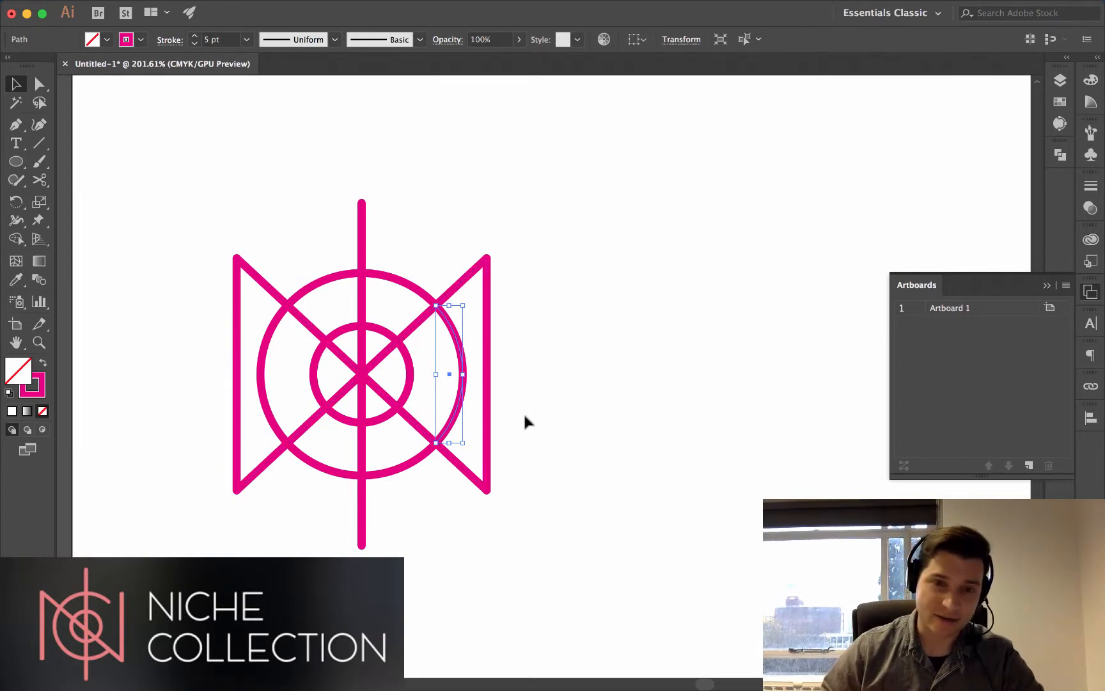
key("Delete")
Delete the reflected N, leaving the original N, the C, the inner circle and the vertical line
left_click(456, 282)
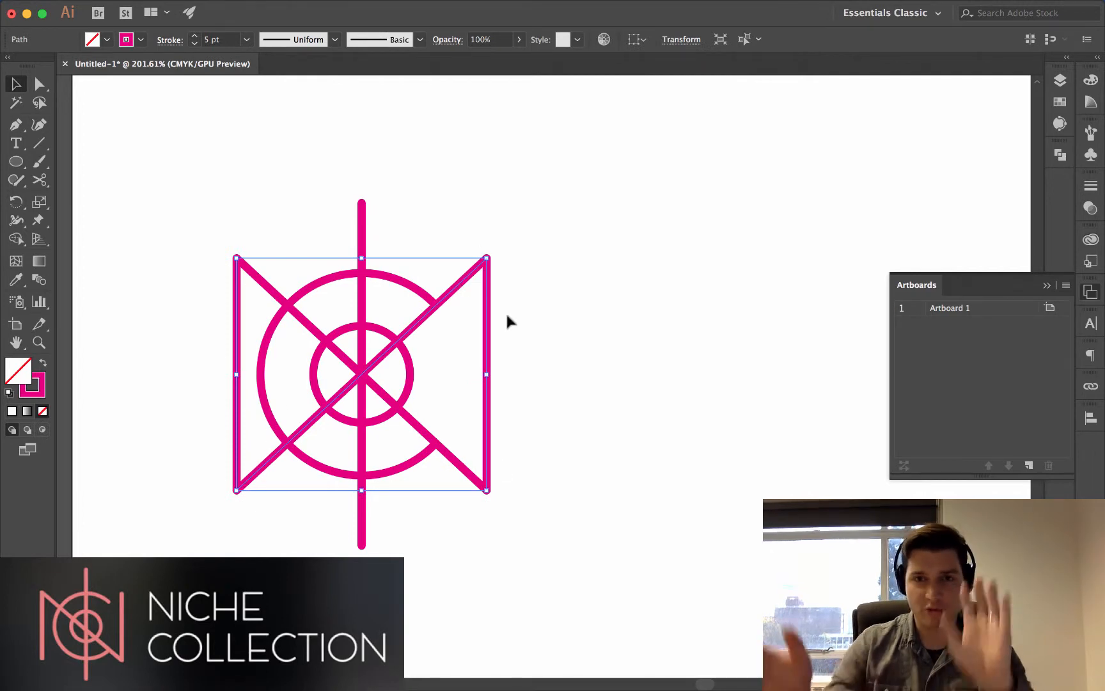
key("Delete")
left_click(568, 336)
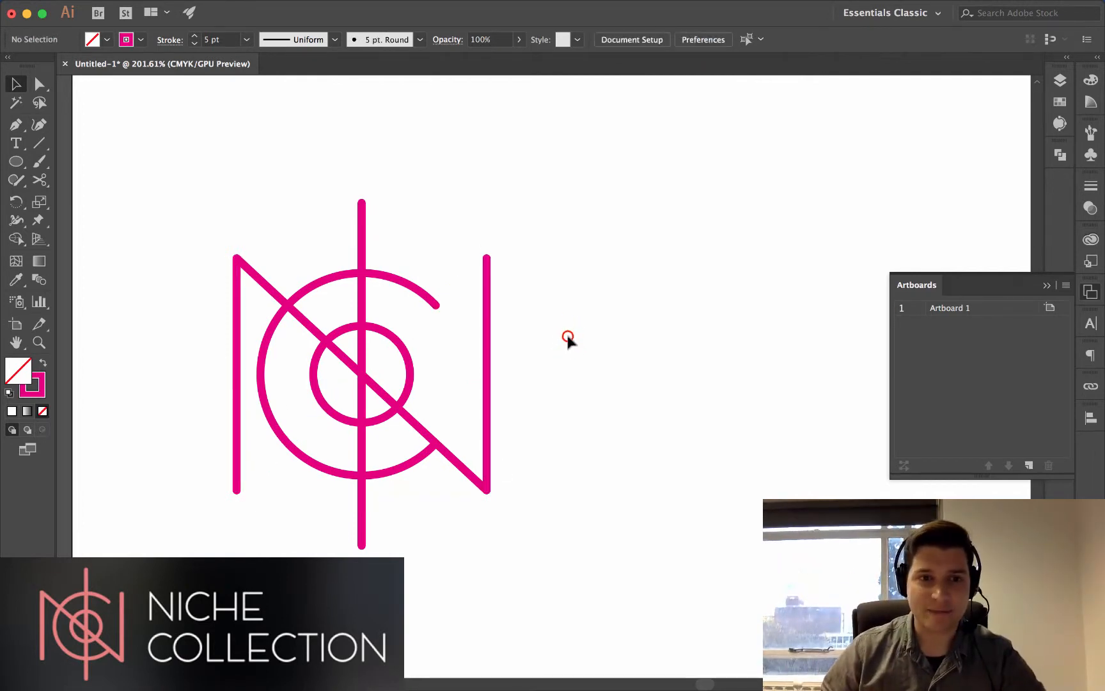
scroll(433, 406, "down", 3)
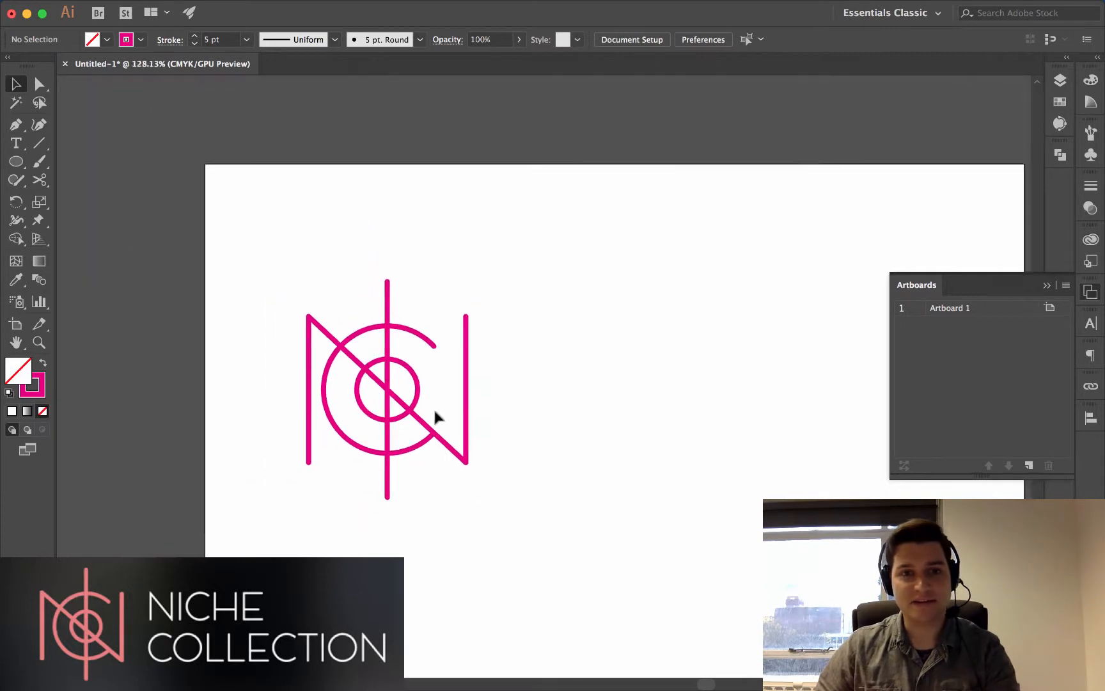
scroll(437, 389, "up", 2)
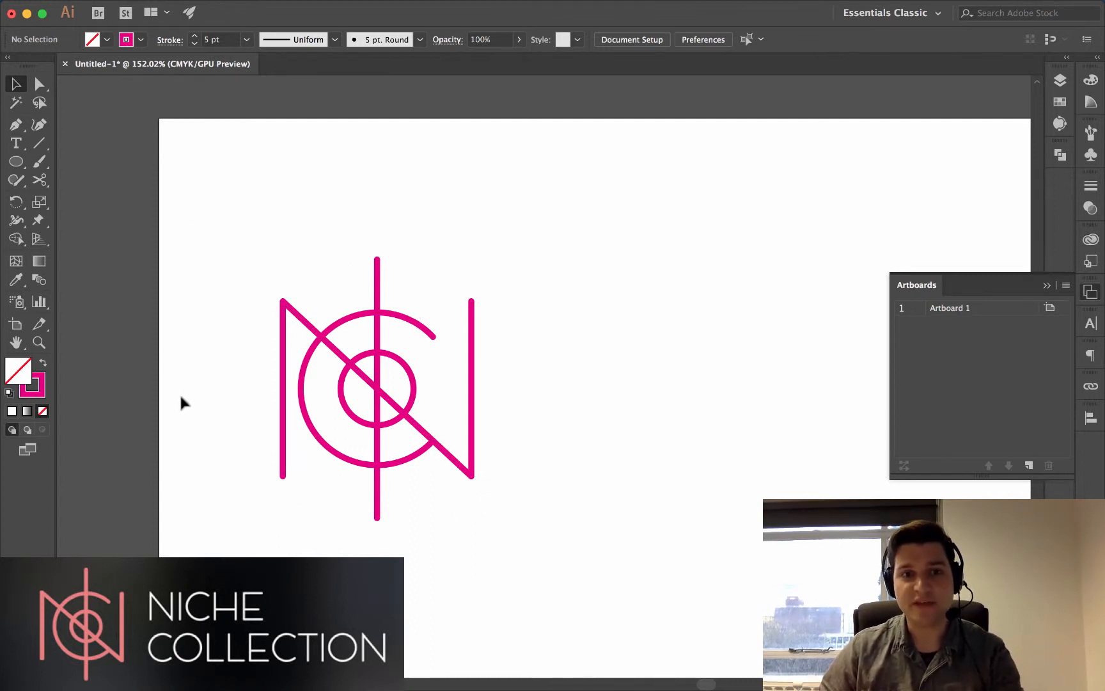
Add an area text frame to the right of the monogram reading NICHE COLLECTION, with each word on its own line
scroll(180, 397, "right", 5)
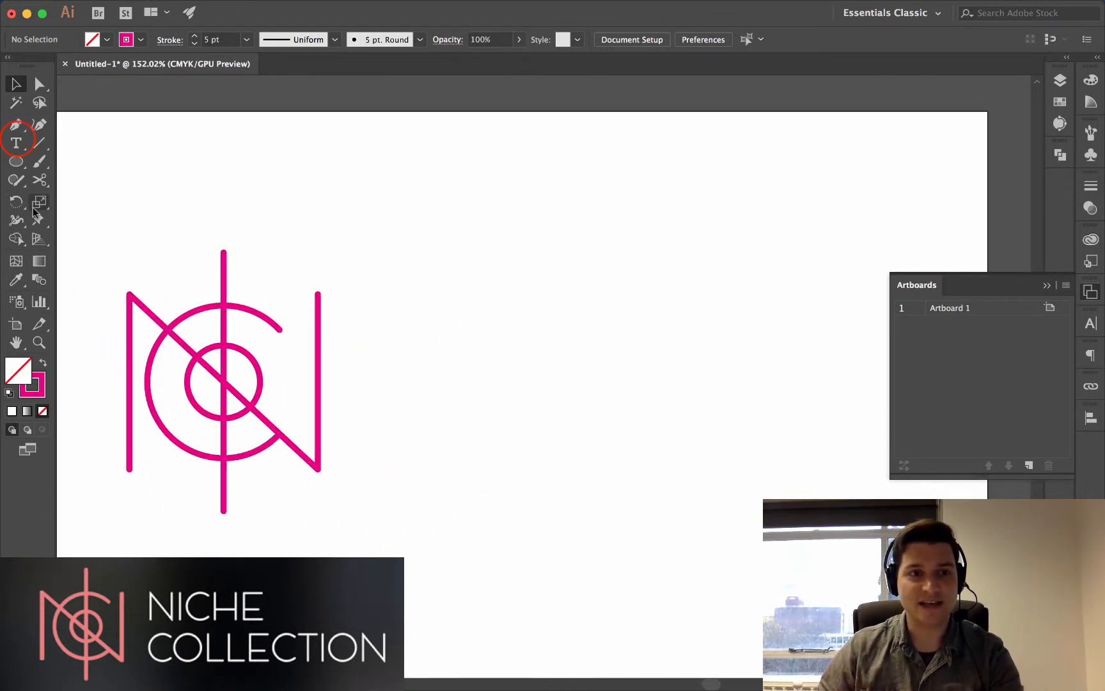
left_click(16, 142)
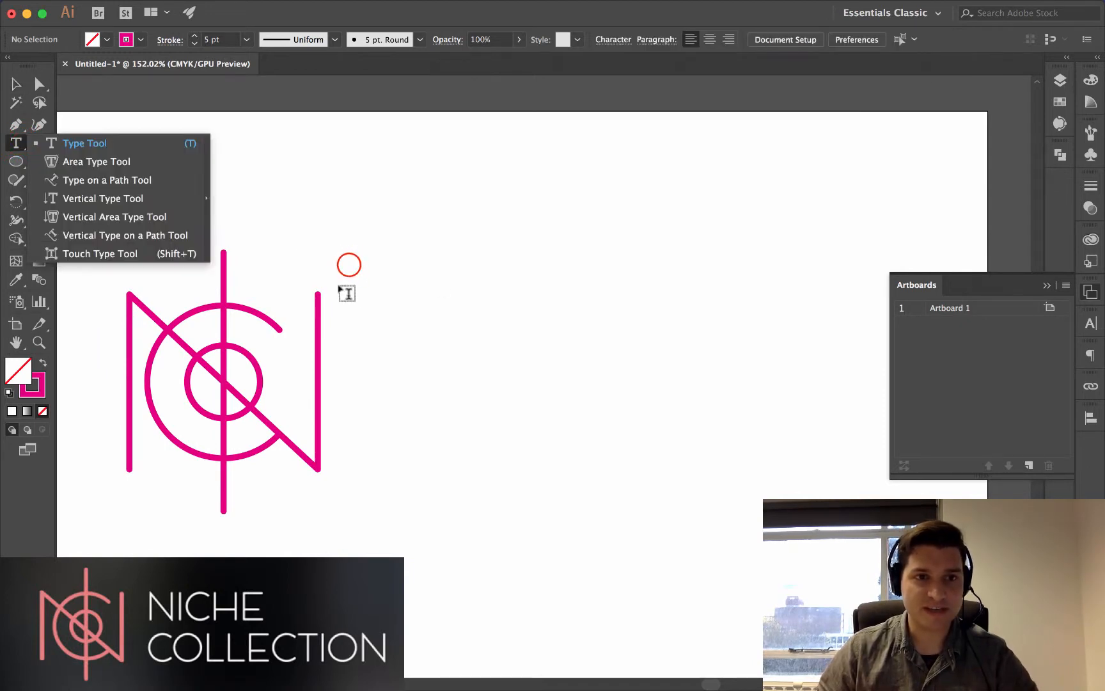
left_click_drag(349, 264, 846, 508)
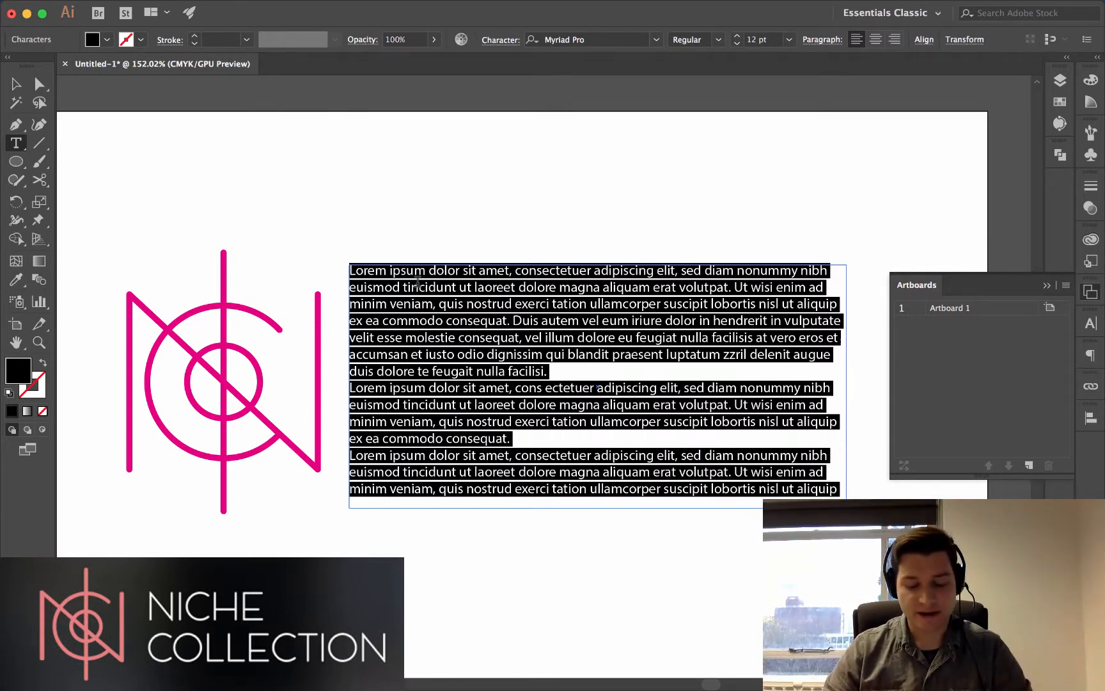
type("Nic")
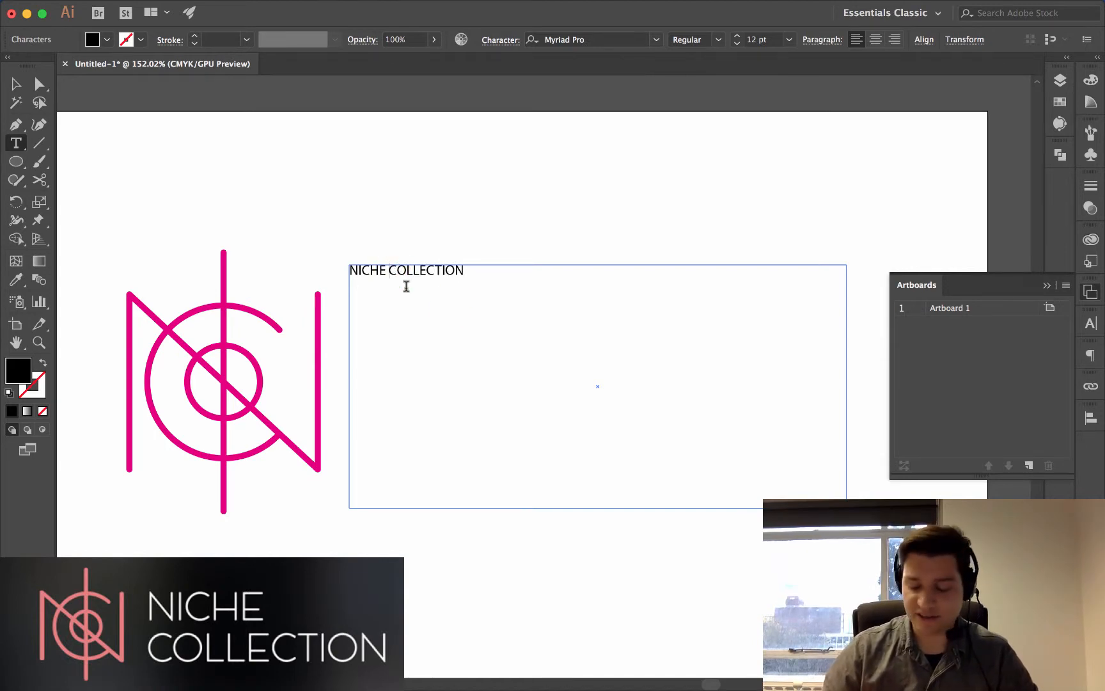
key("Return")
Set the font size of the whole NICHE COLLECTION text to 80 pt
key("super+a")
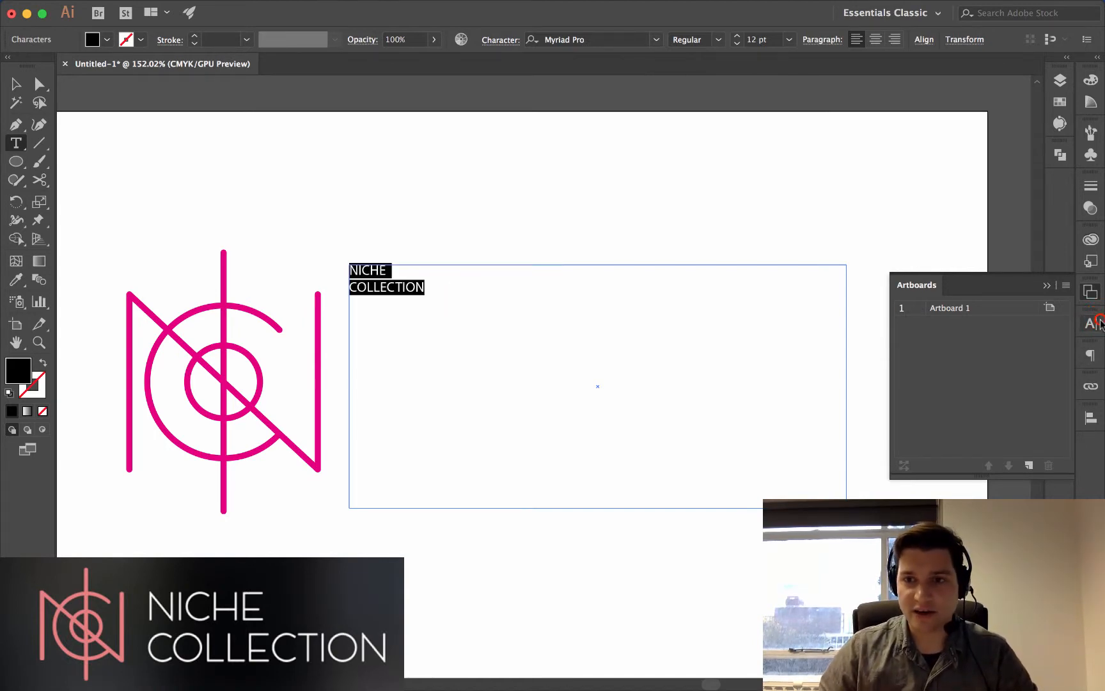
left_click(1099, 323)
left_click(943, 405)
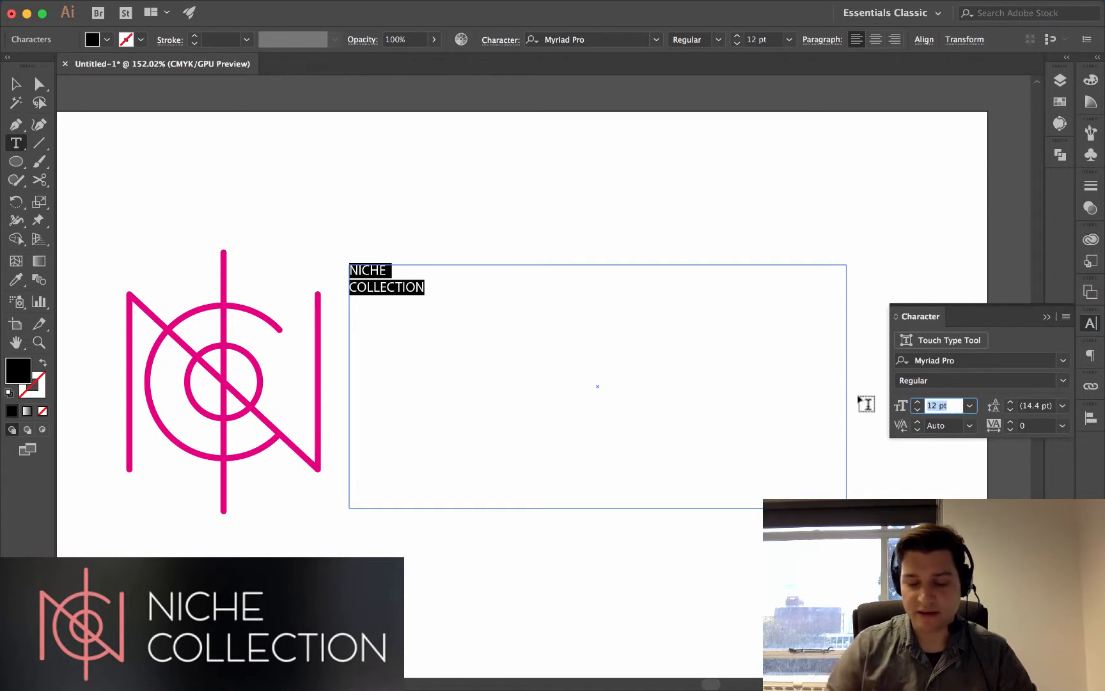
type("100")
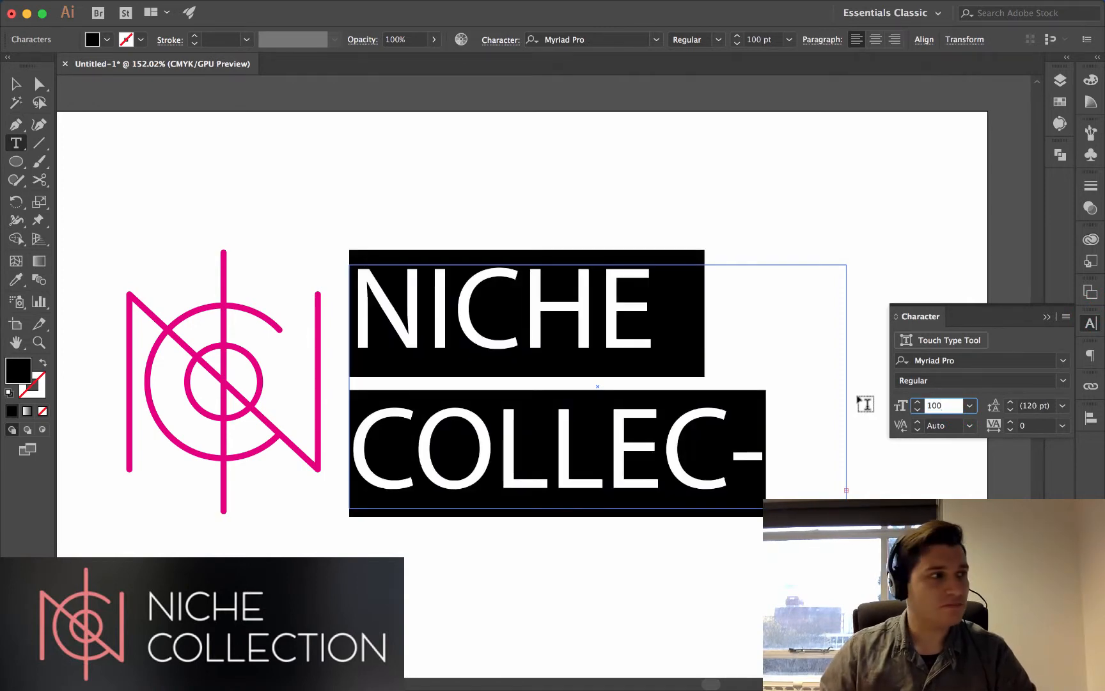
double_click(949, 404)
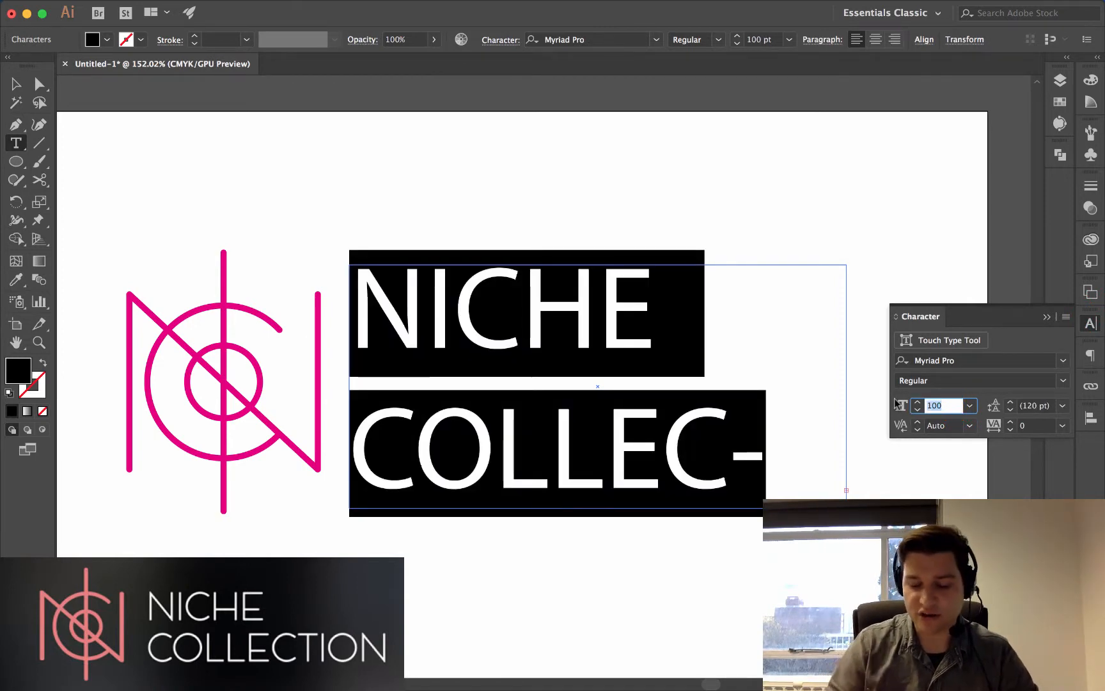
type("80")
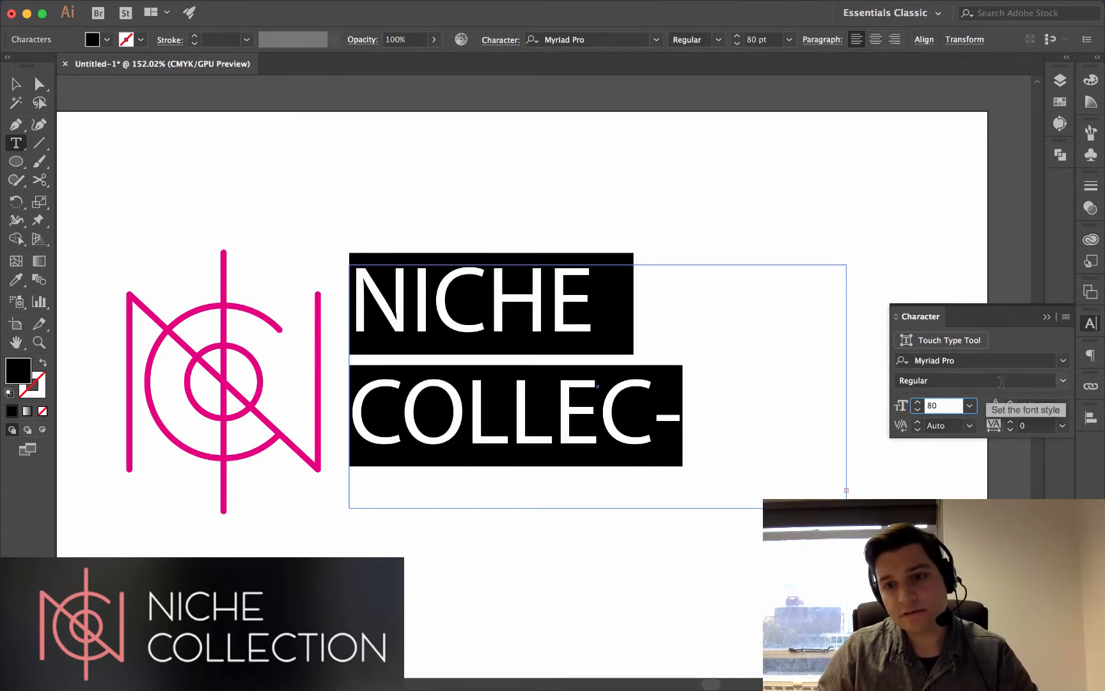
Resize the text frame so COLLECTION fits on one line, and place it beside the monogram with a small gap, level with the N
left_click(23, 84)
left_click(190, 127)
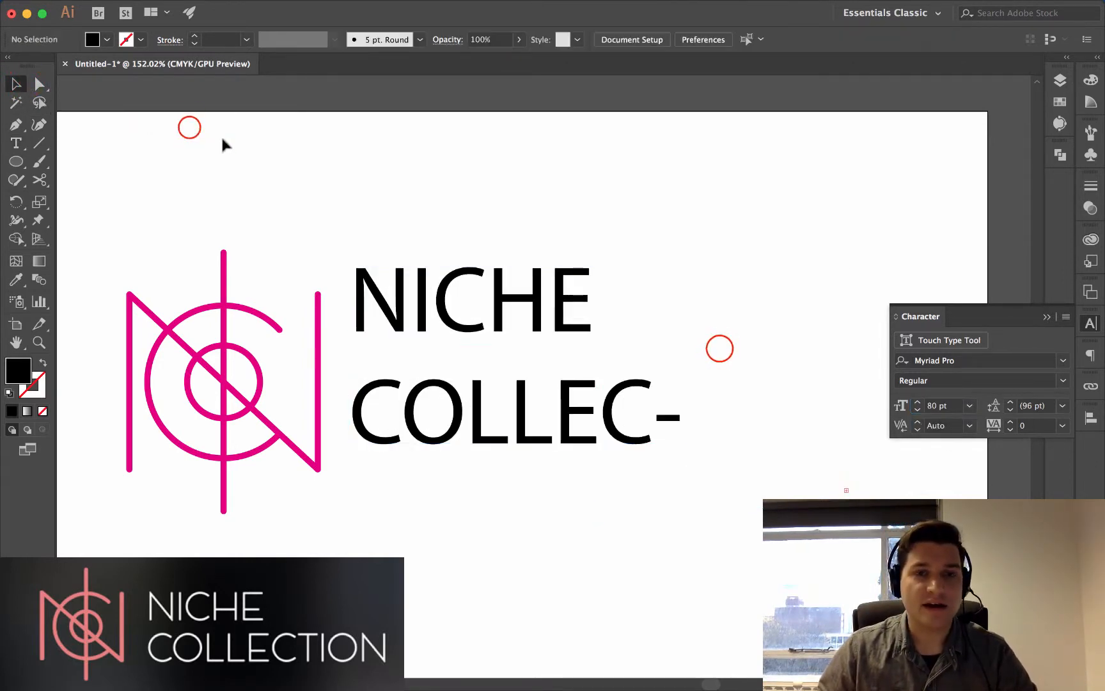
left_click(720, 349)
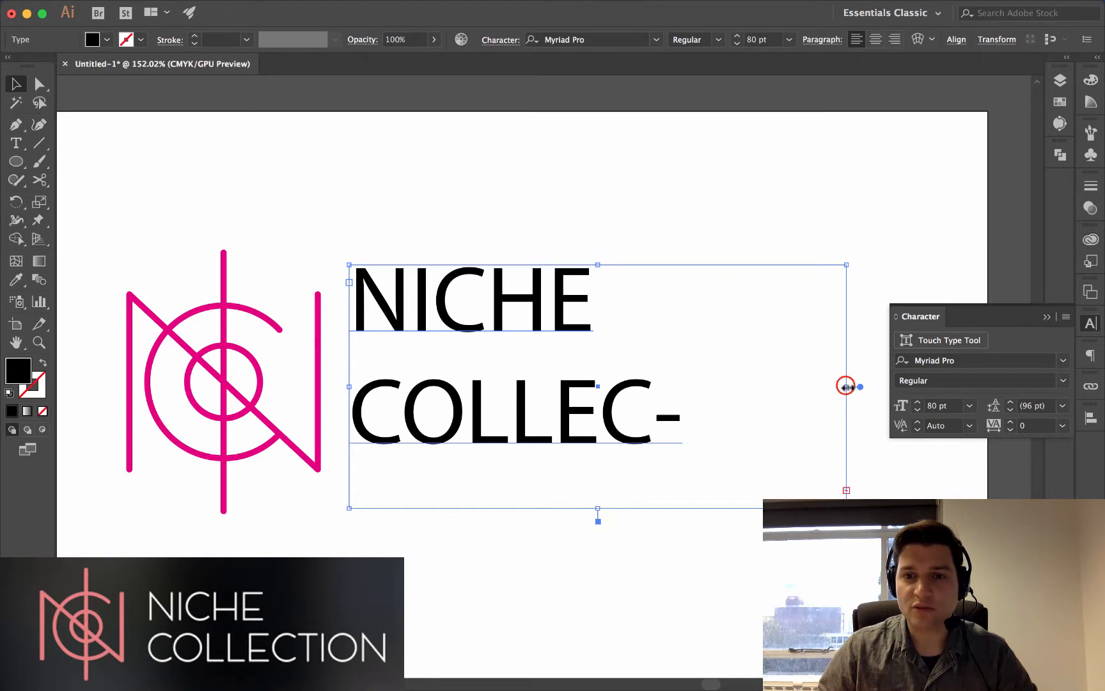
left_click_drag(846, 387, 966, 384)
left_click_drag(625, 507, 696, 501)
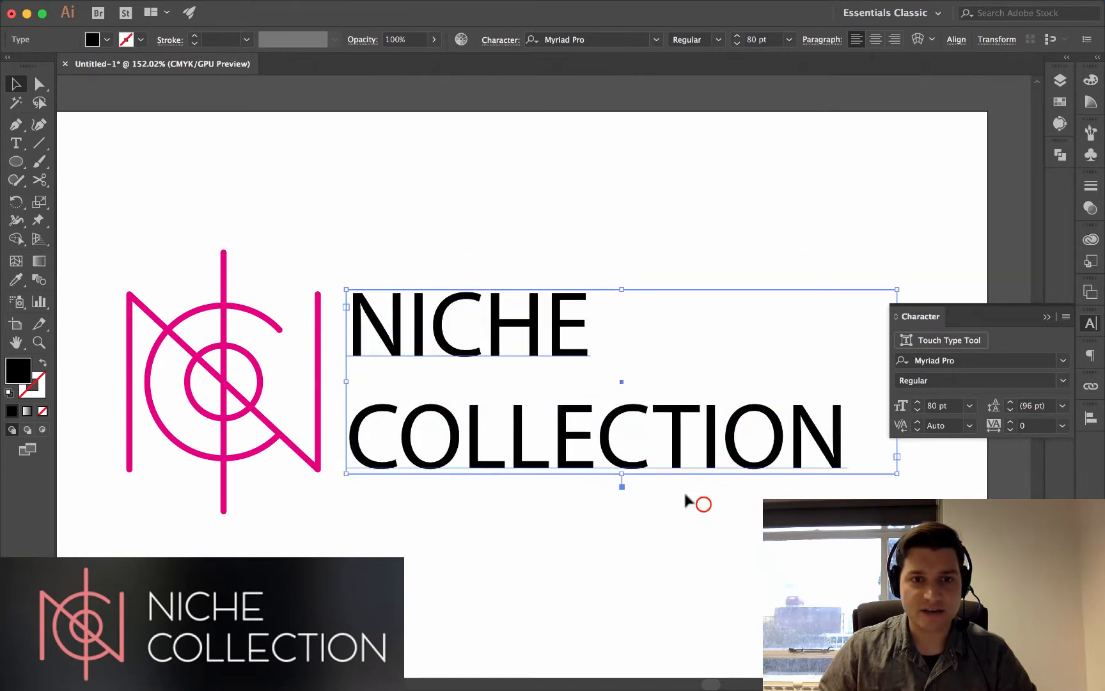
left_click(698, 499)
left_click_drag(444, 451, 523, 512)
left_click(492, 464)
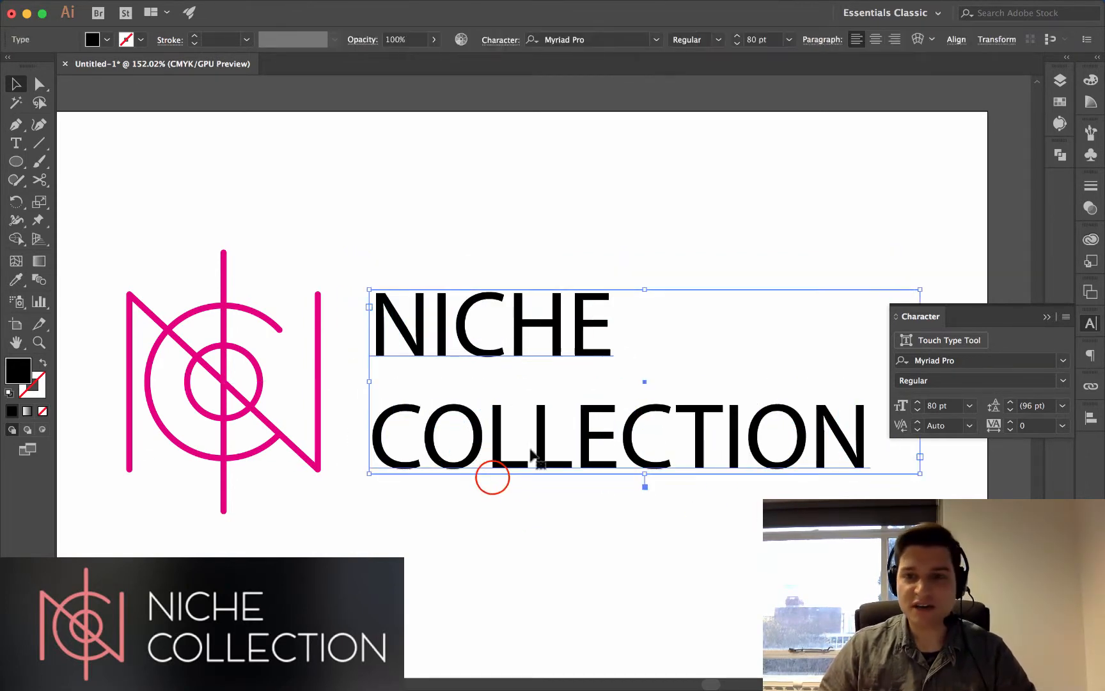
Try Myriad Pro Bold and Helvetica Light as fonts for the NICHE COLLECTION text
left_click(1063, 380)
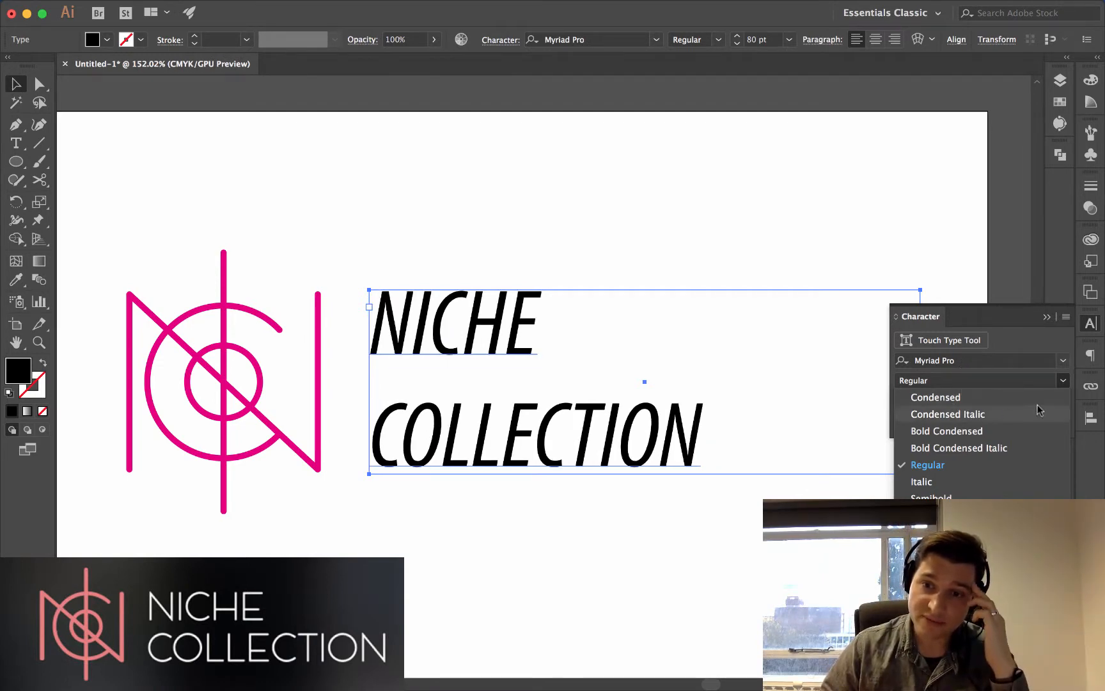
left_click(933, 532)
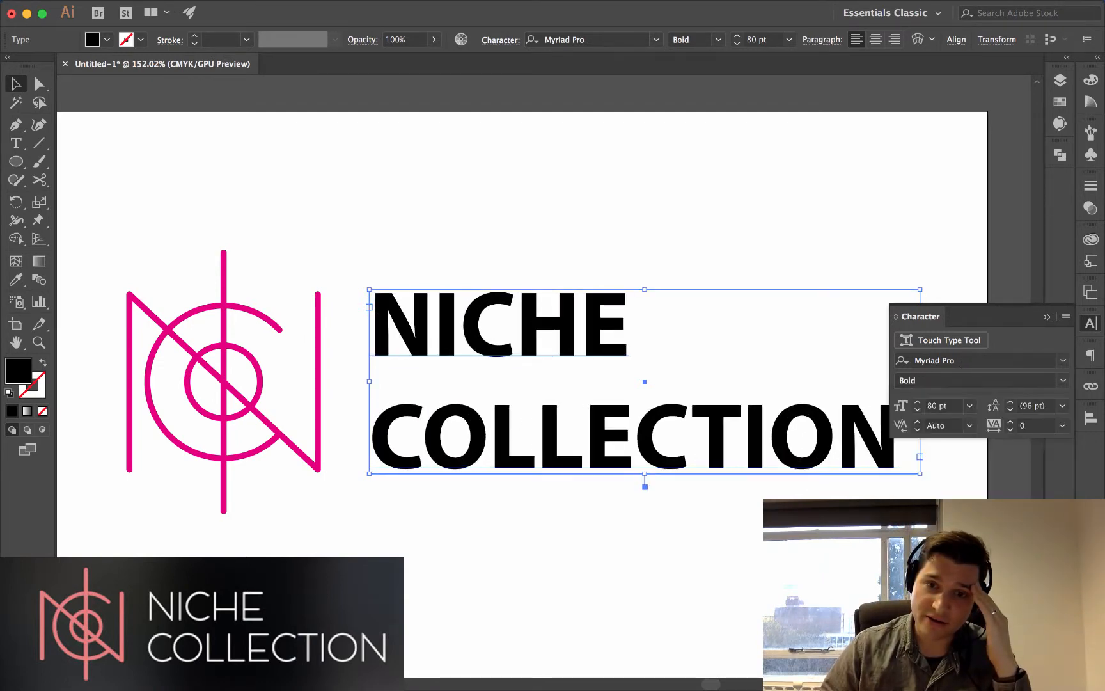
left_click(964, 360)
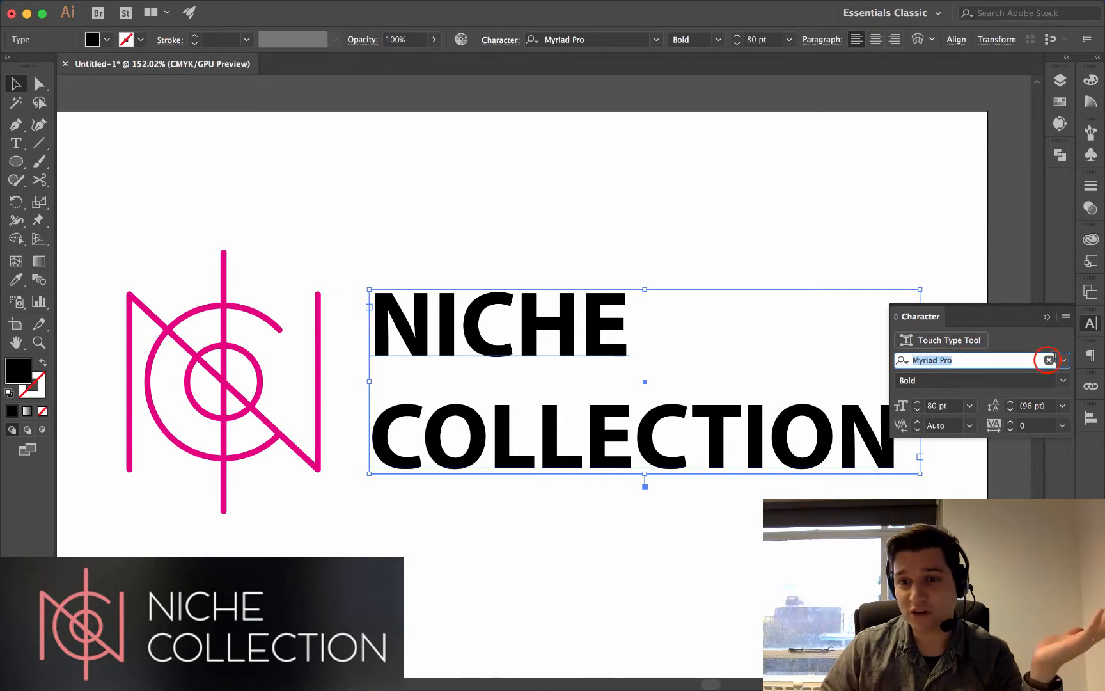
left_click(1048, 360)
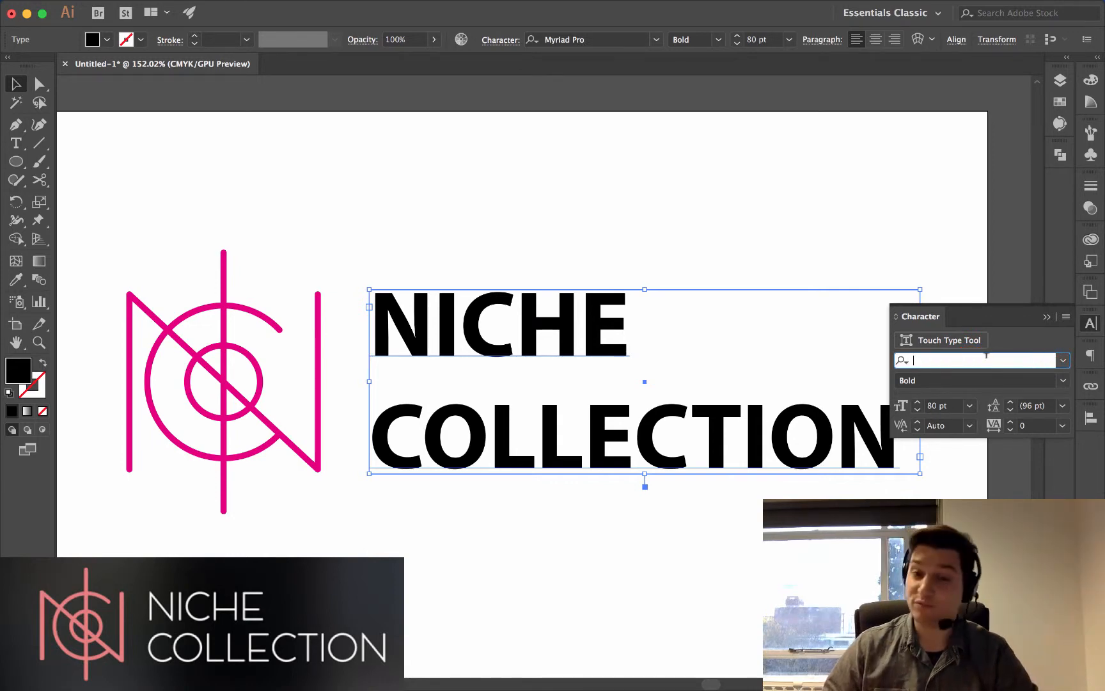
type("HE")
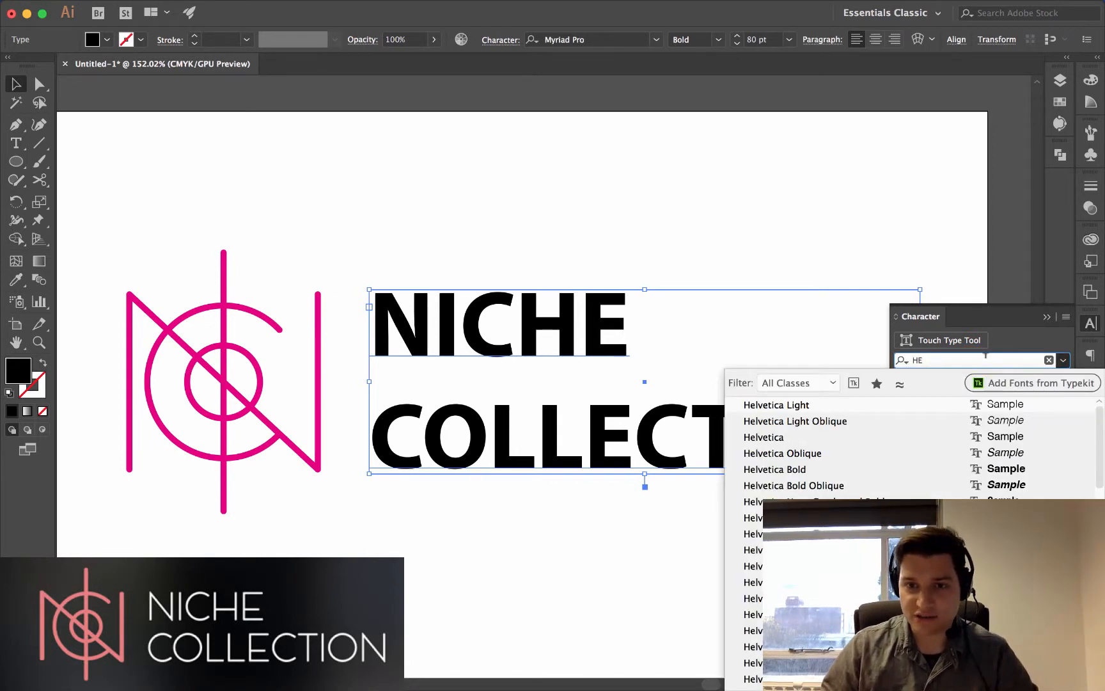
left_click(830, 404)
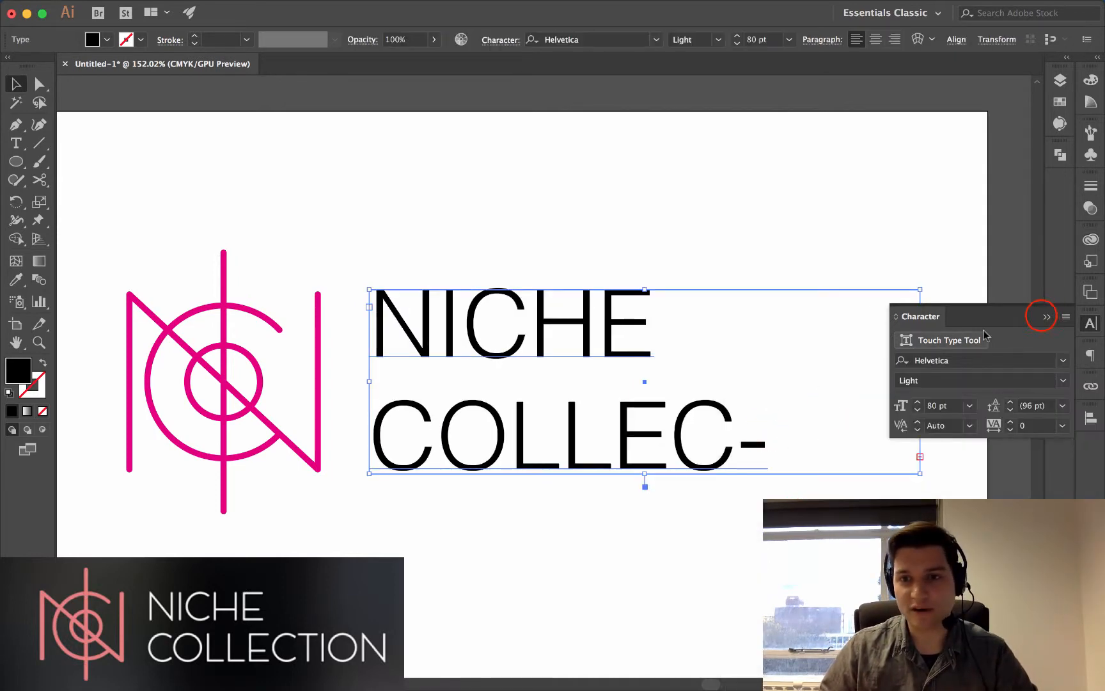
Widen the text frame to the right until the unhyphenated word COLLECTION fits in the lighter font
left_click(1045, 315)
left_click_drag(919, 380, 971, 383)
left_click(619, 434)
left_click(619, 435)
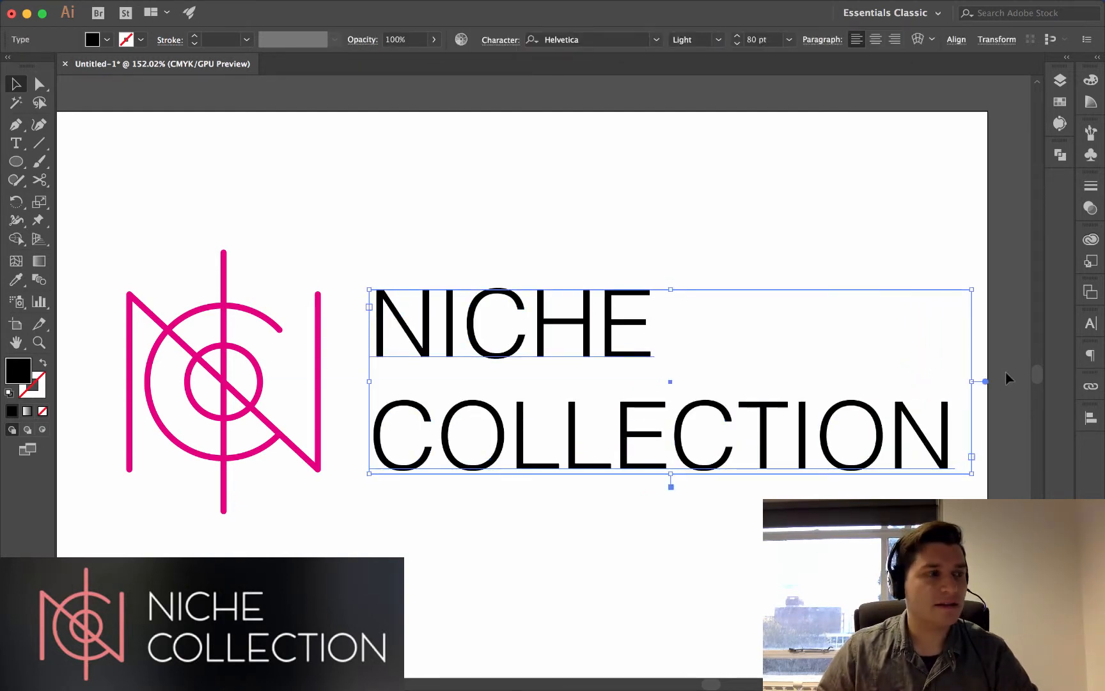
Change the font of the NICHE COLLECTION text to Helvetica Neue Thin
left_click(1091, 356)
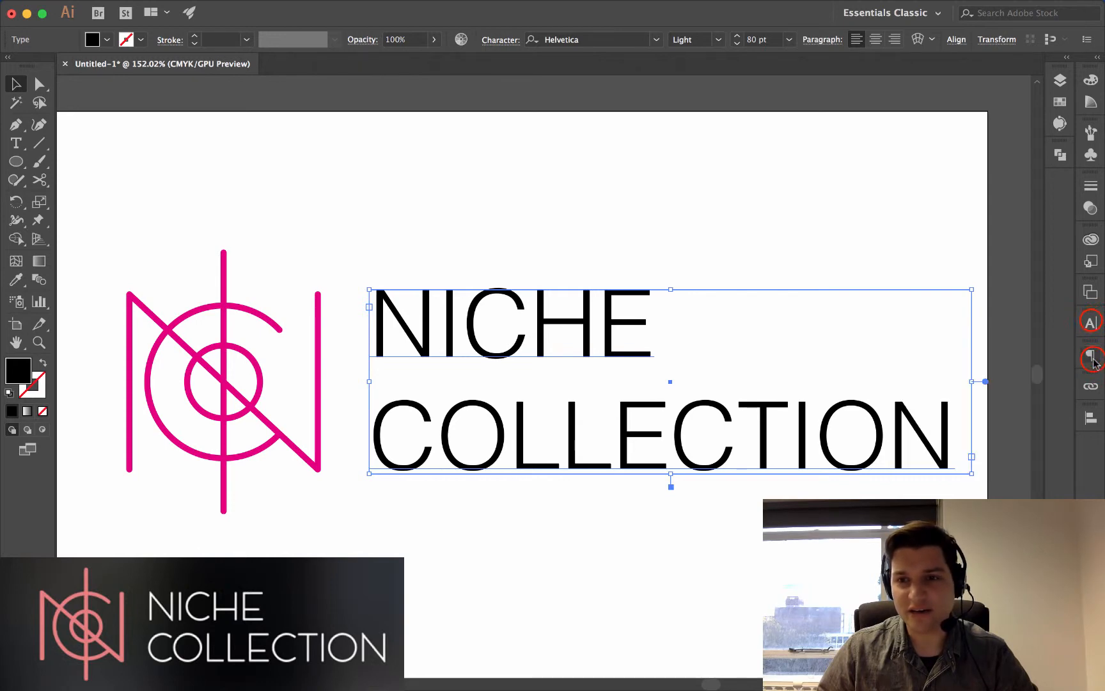
left_click(1090, 324)
left_click(1059, 383)
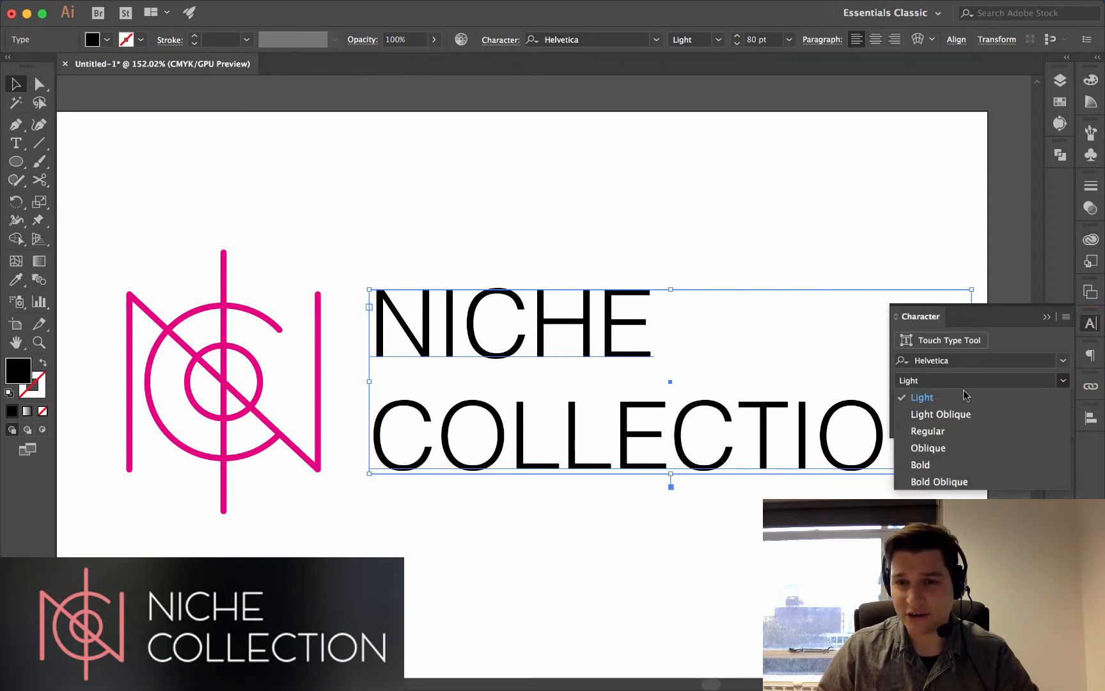
left_click(1001, 360)
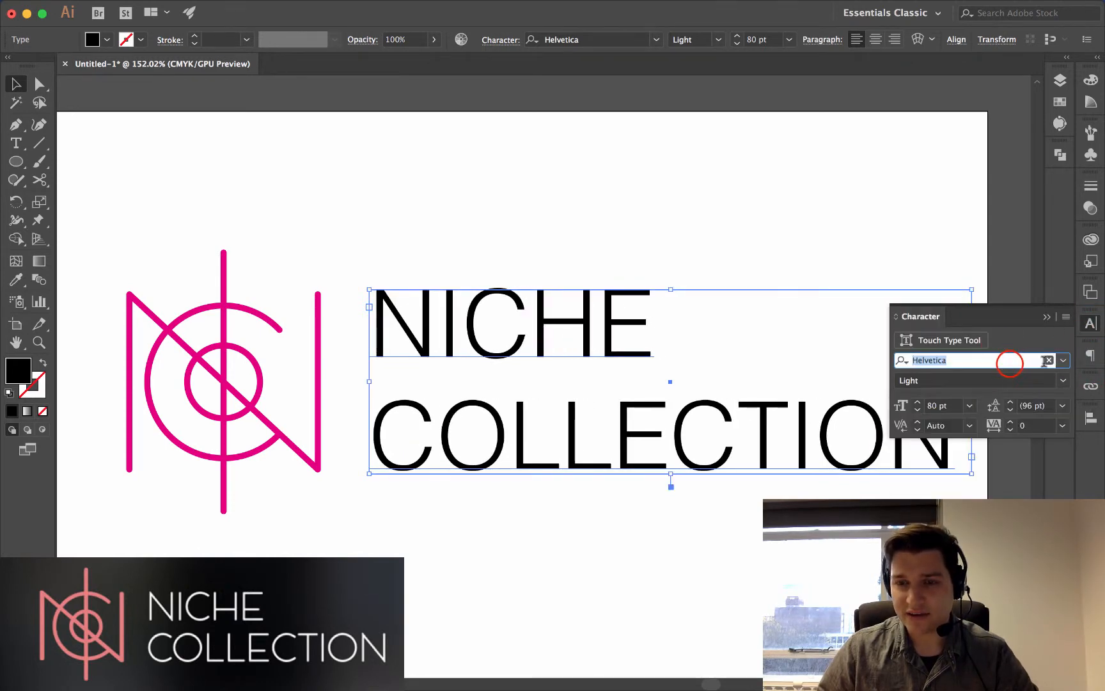
type("N")
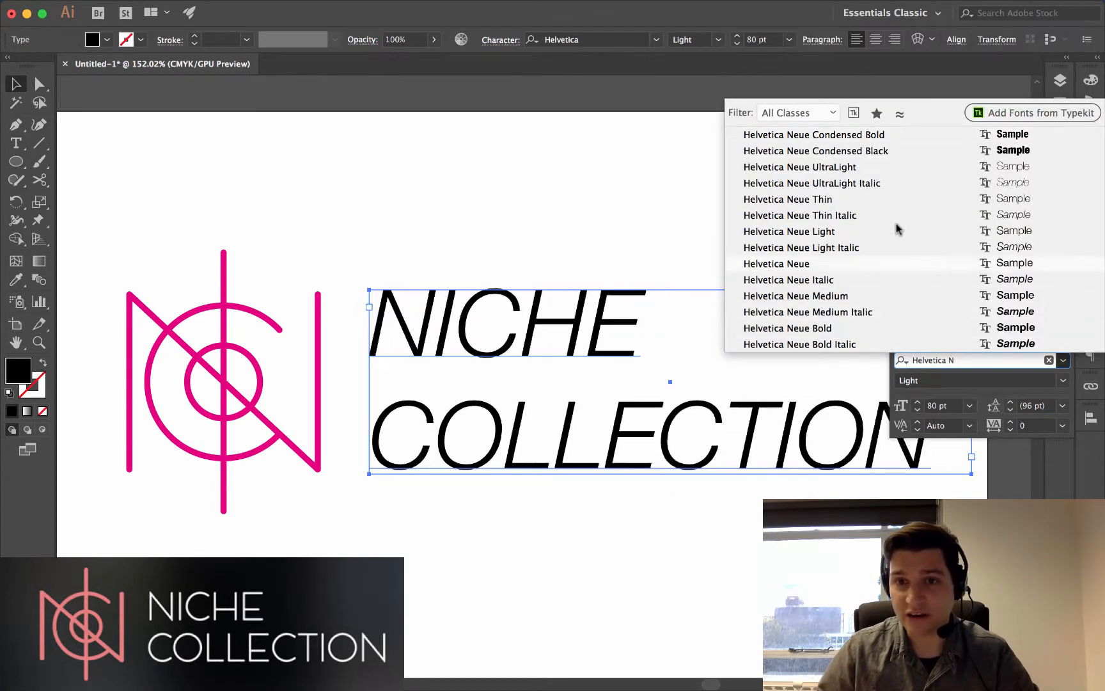
left_click(871, 199)
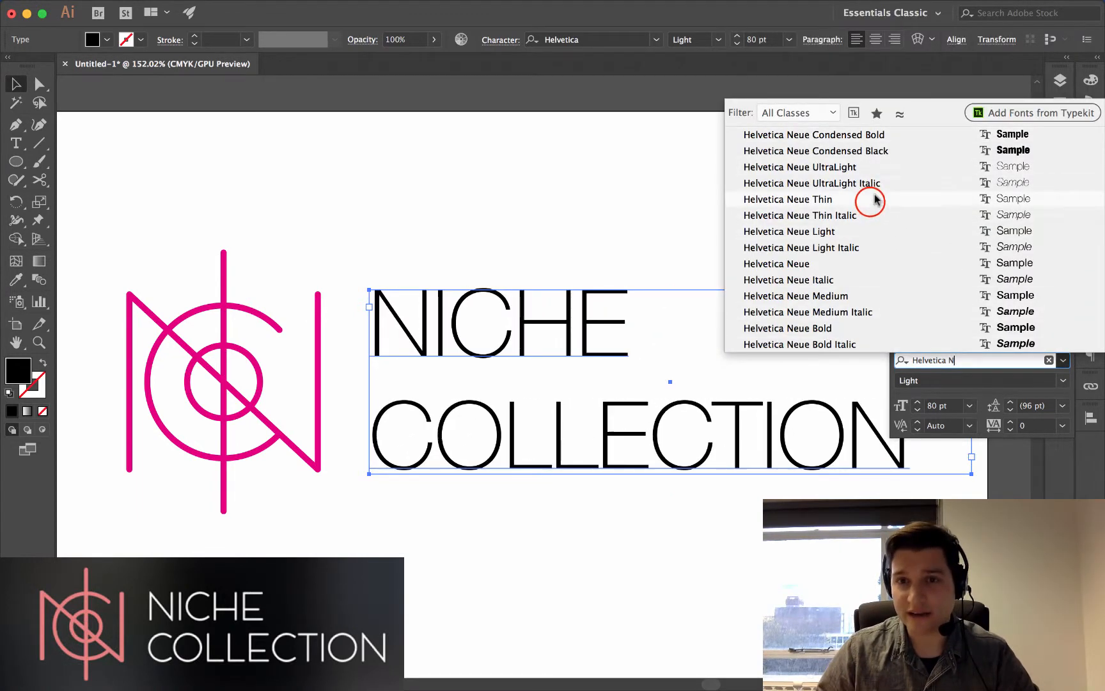
left_click(717, 190)
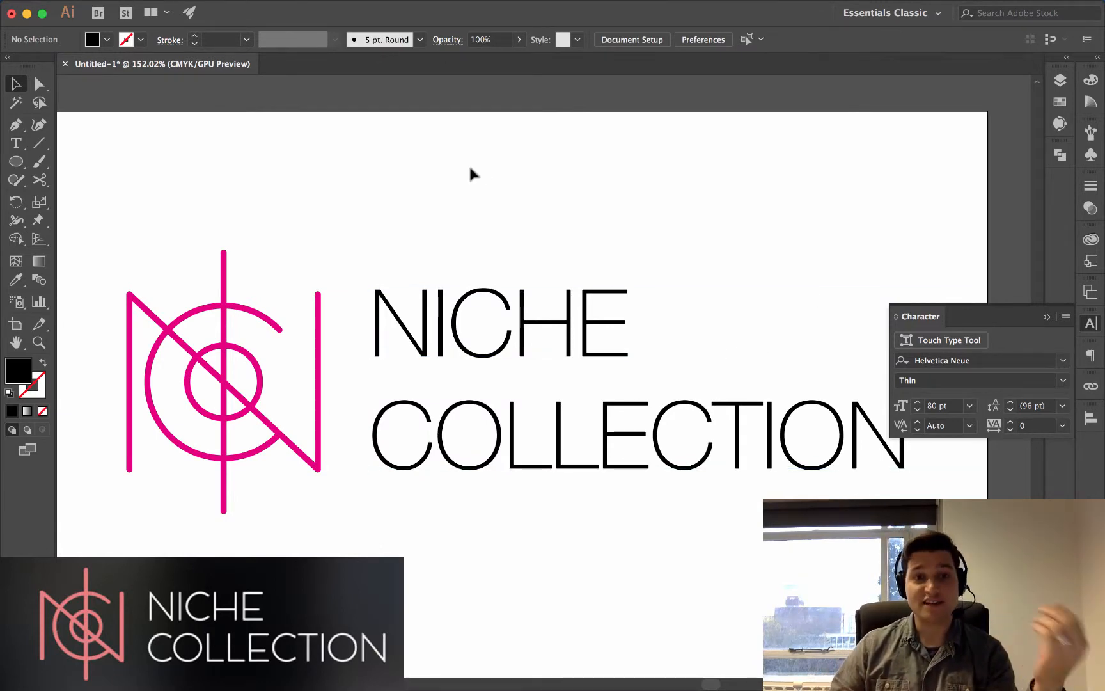
Nudge the NICHE COLLECTION text down slightly so its two lines align with the top and bottom of the monogram's N
left_click(579, 388)
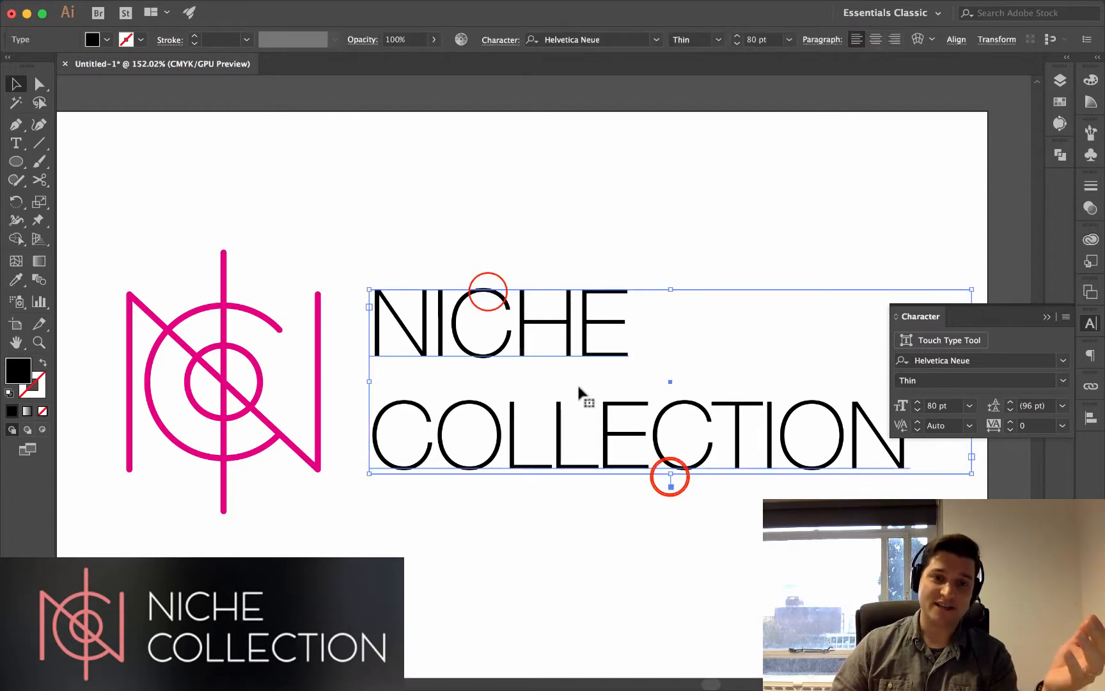
left_click_drag(670, 475, 656, 457)
left_click(674, 503)
left_click(657, 503)
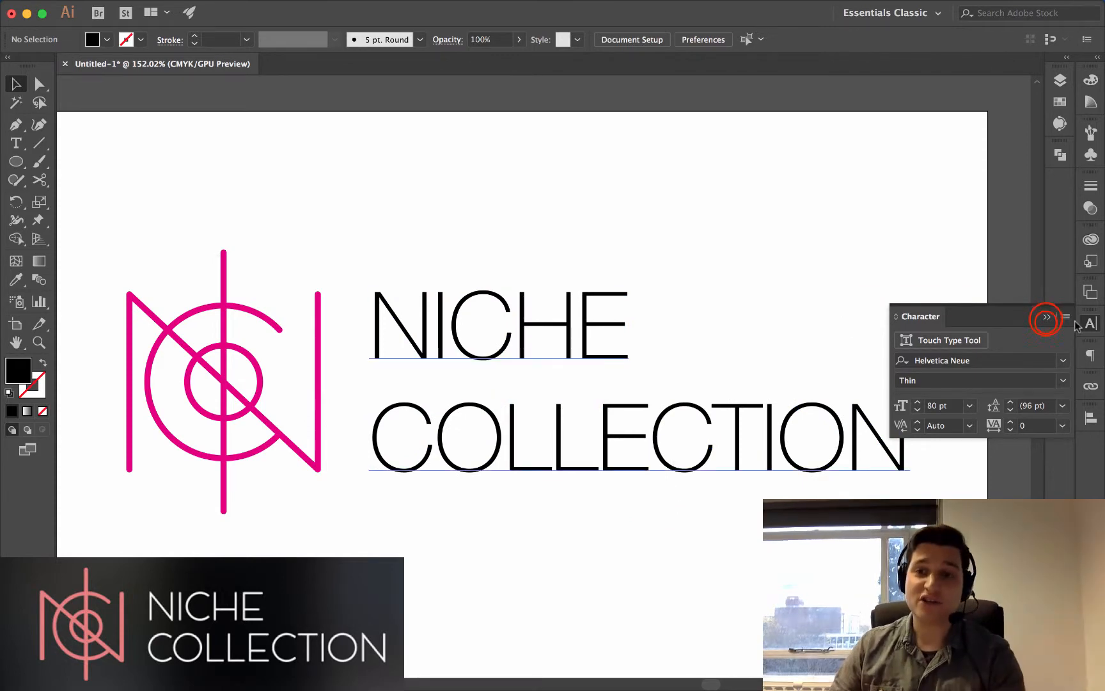
On the second artboard, set up the Pen tool with no fill and a 4 pt magenta stroke
left_click(860, 287)
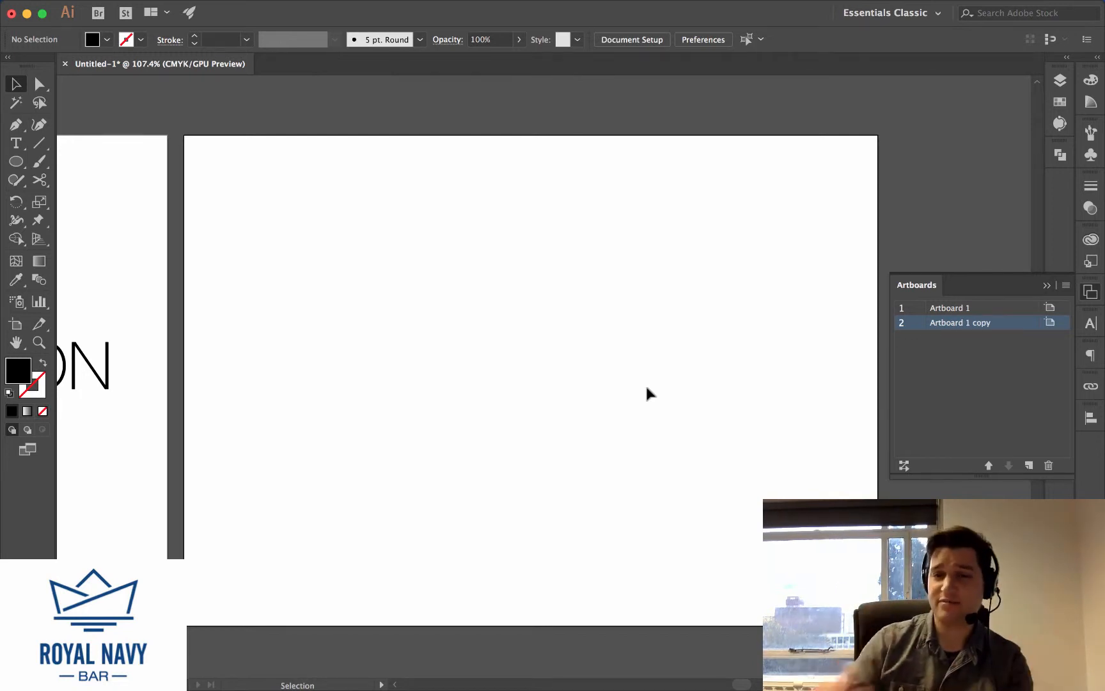
scroll(646, 388, "up", 2)
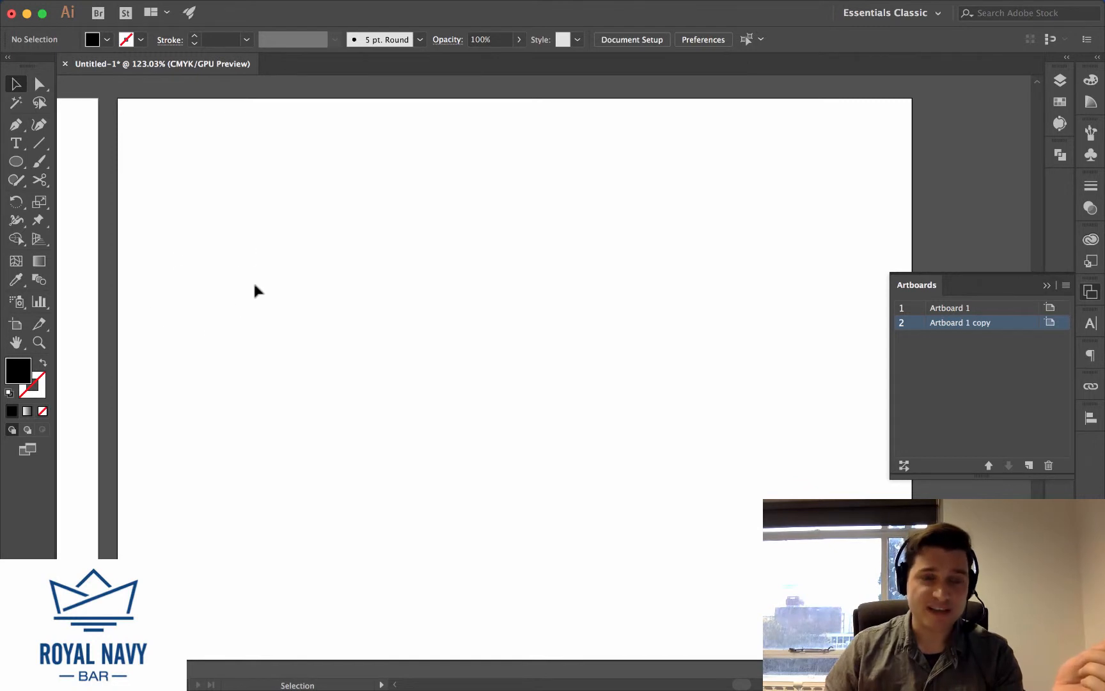
key("p")
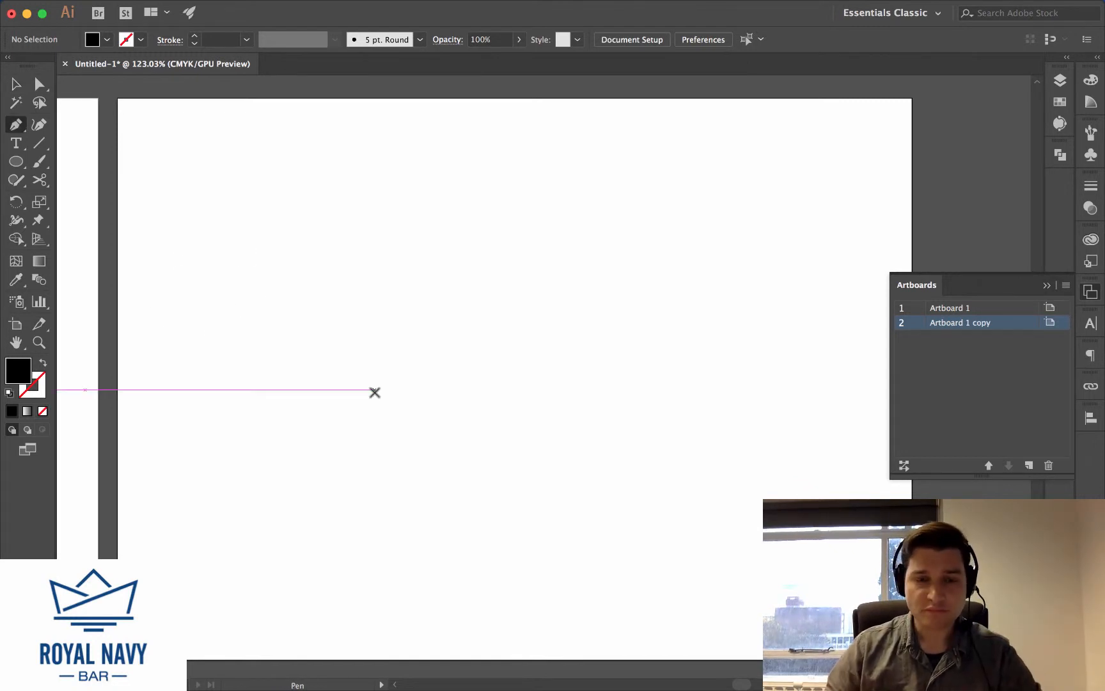
left_click(96, 42)
left_click(9, 65)
left_click(140, 42)
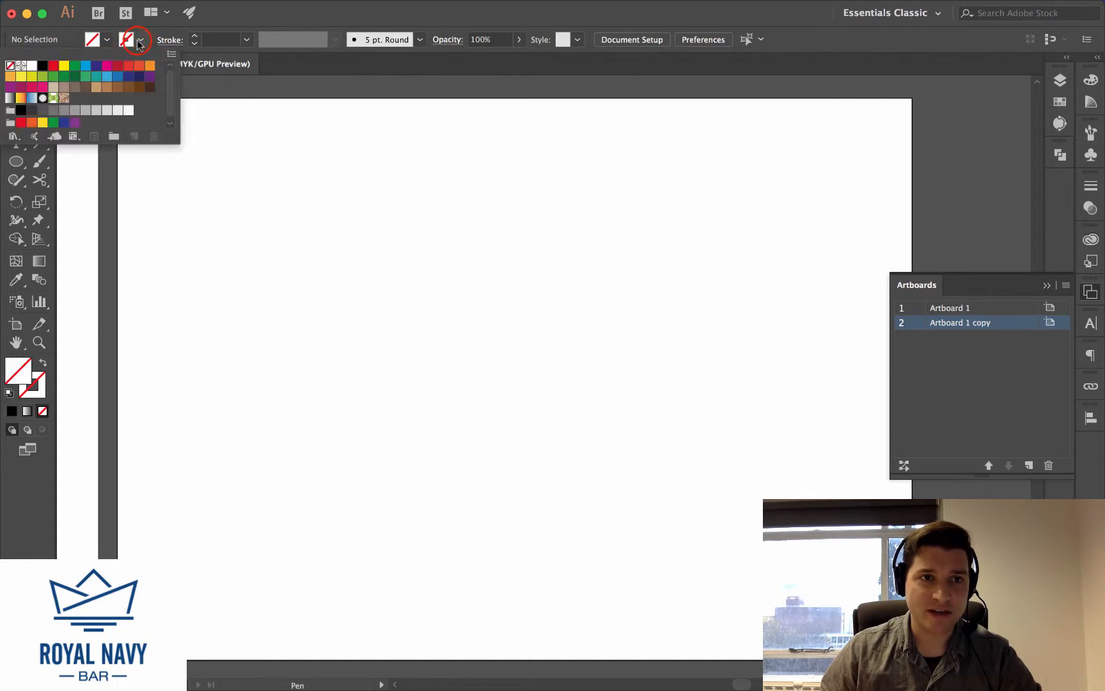
left_click(107, 66)
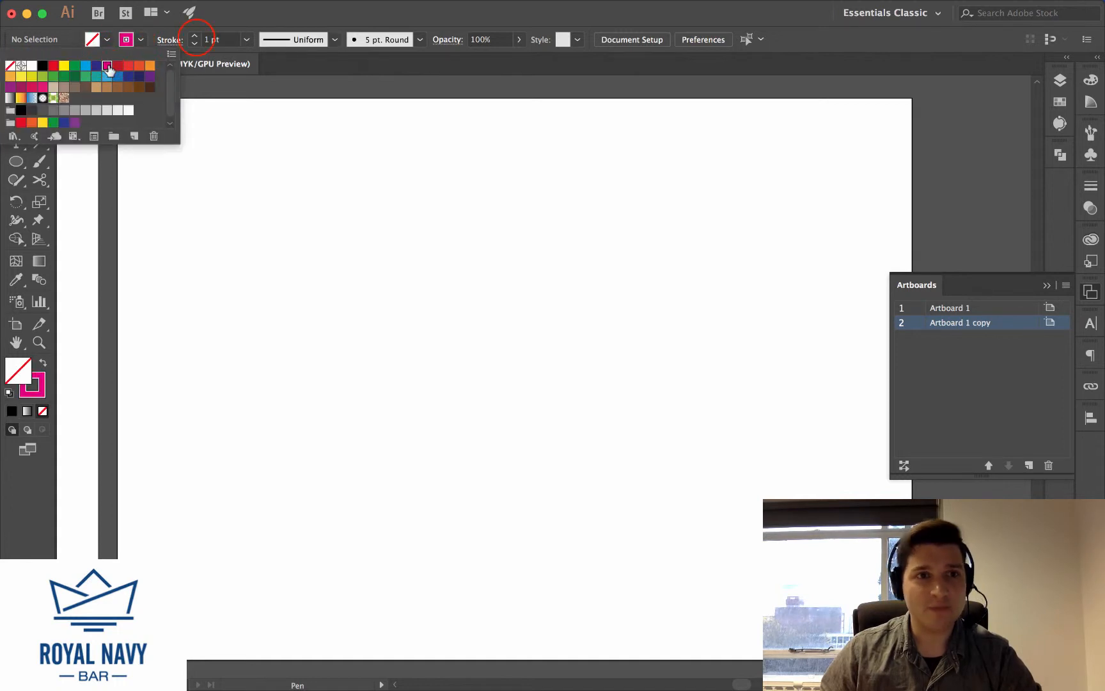
left_click(195, 37)
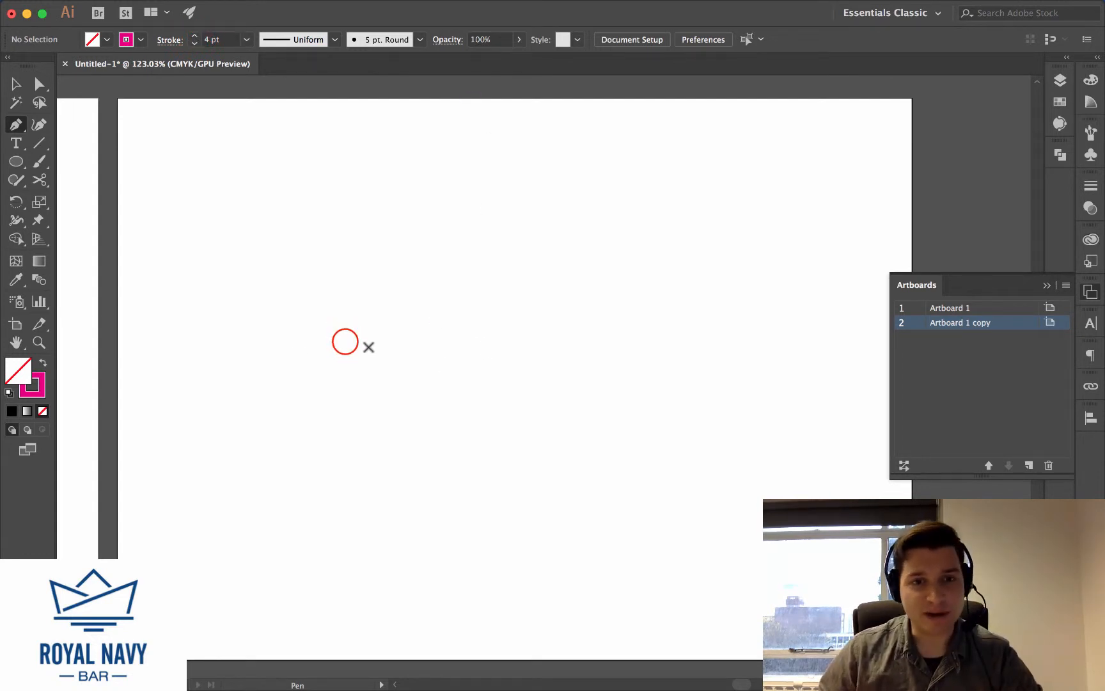
left_click_drag(346, 341, 685, 344)
left_click_drag(526, 349, 412, 346)
key("super+z")
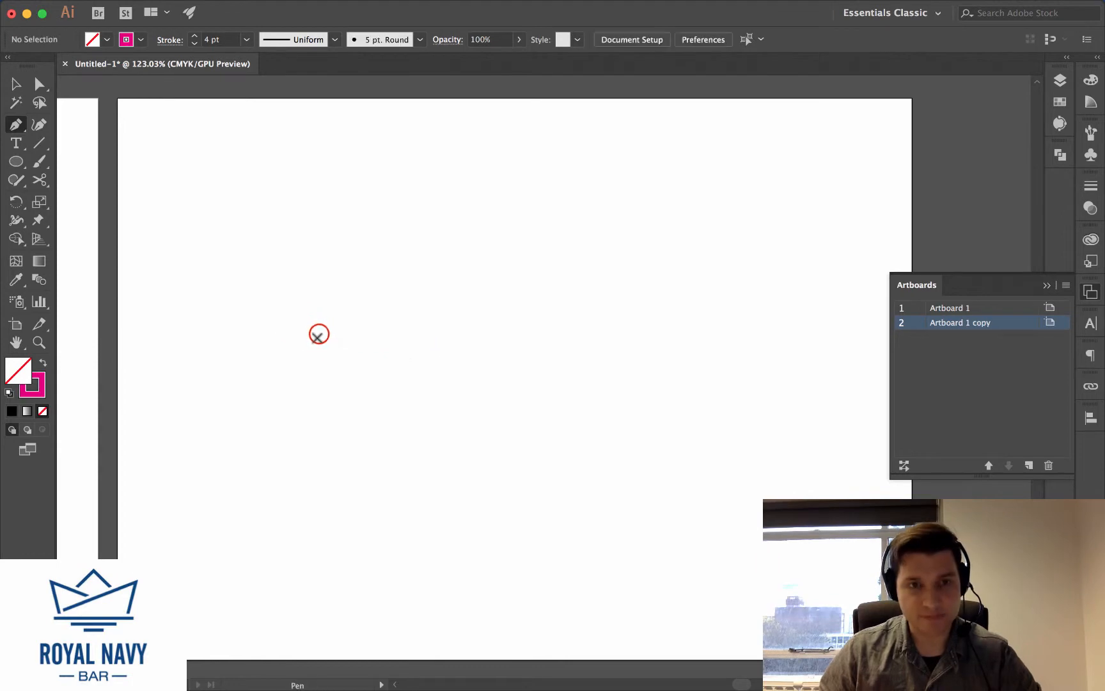
Draw a long straight horizontal line across the middle of the second artboard as the top line of the boat's base
left_click_drag(319, 333, 633, 334)
left_click(634, 334)
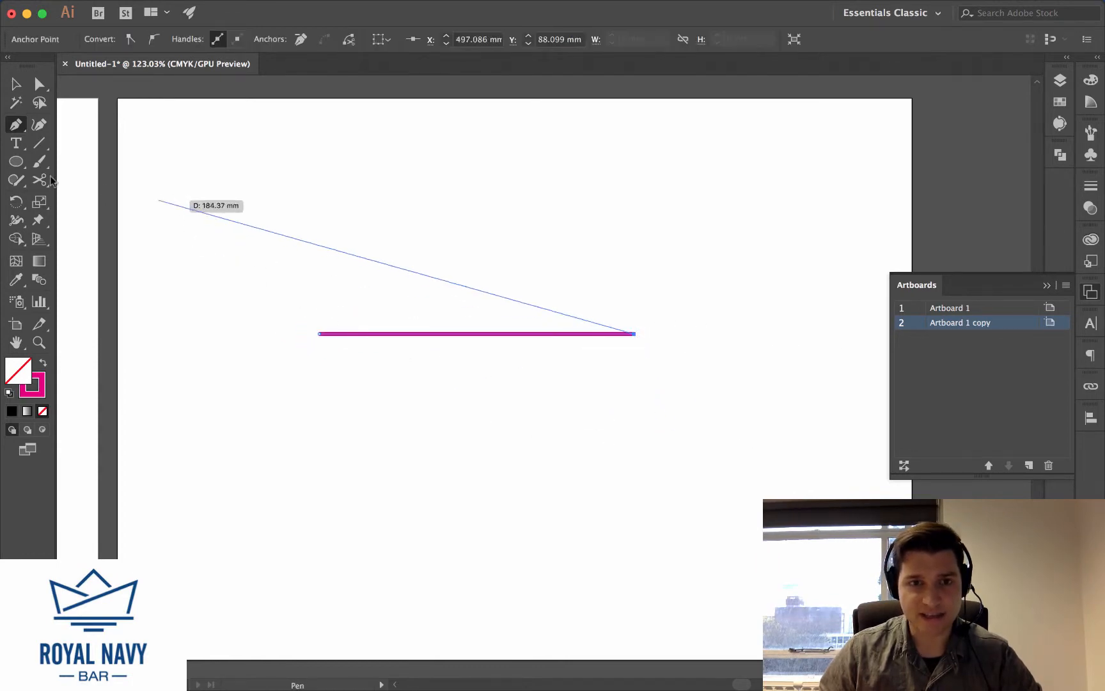
left_click(19, 86)
left_click(632, 306)
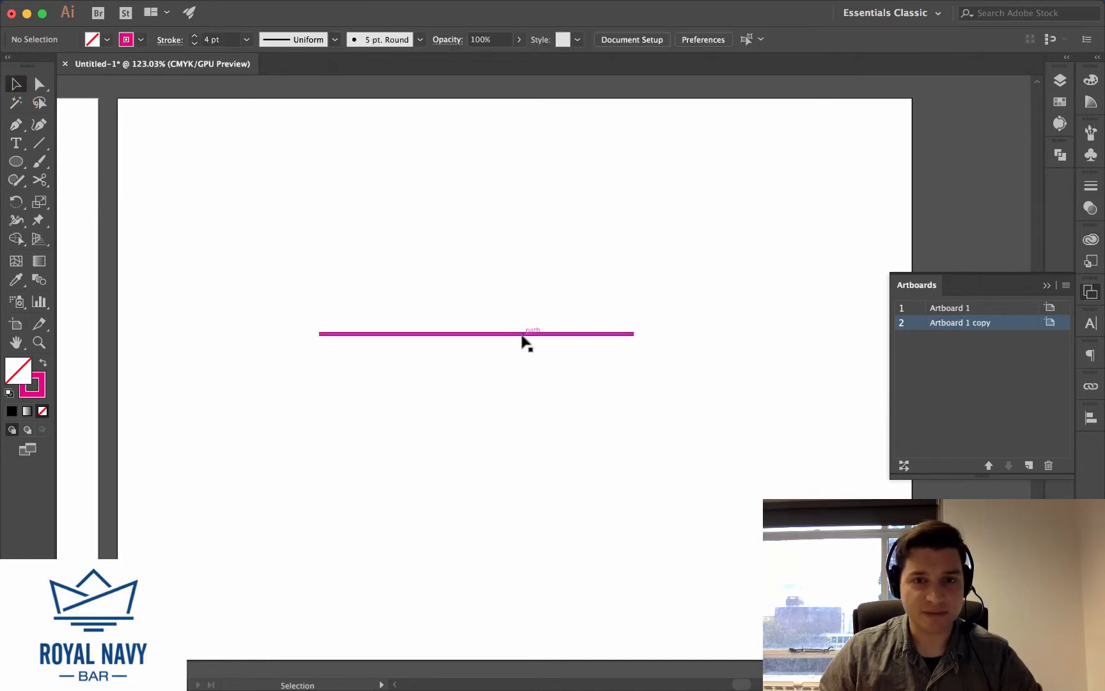
Draw two separate, progressively shorter horizontal lines beneath the long line, roughly evenly spaced
key("p")
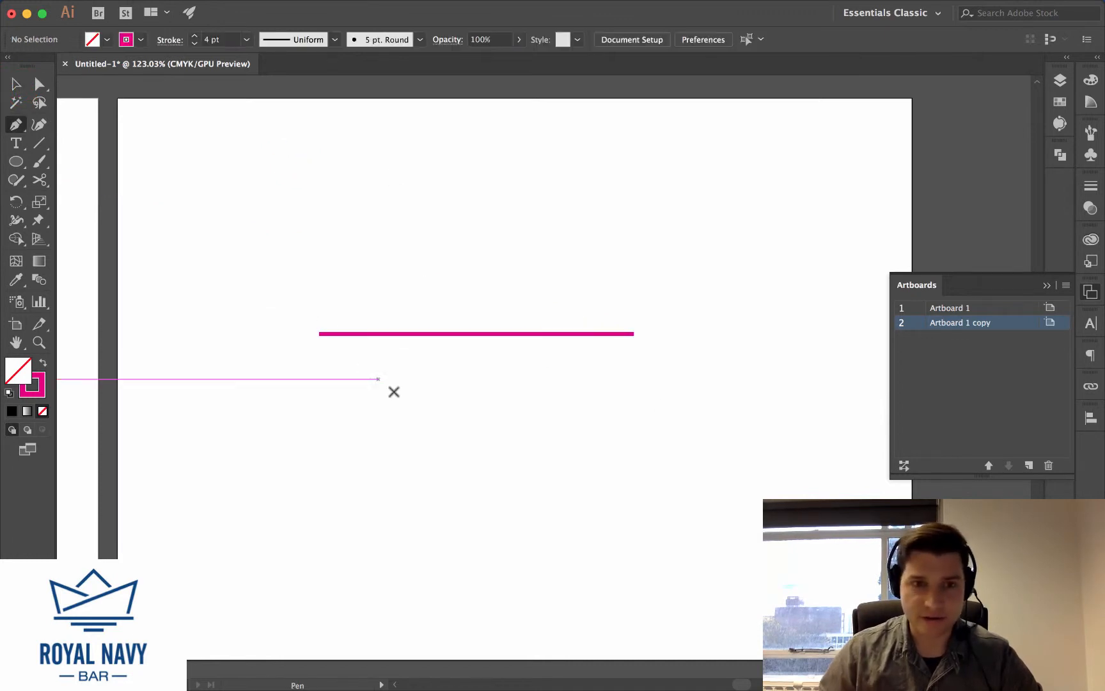
left_click(369, 360)
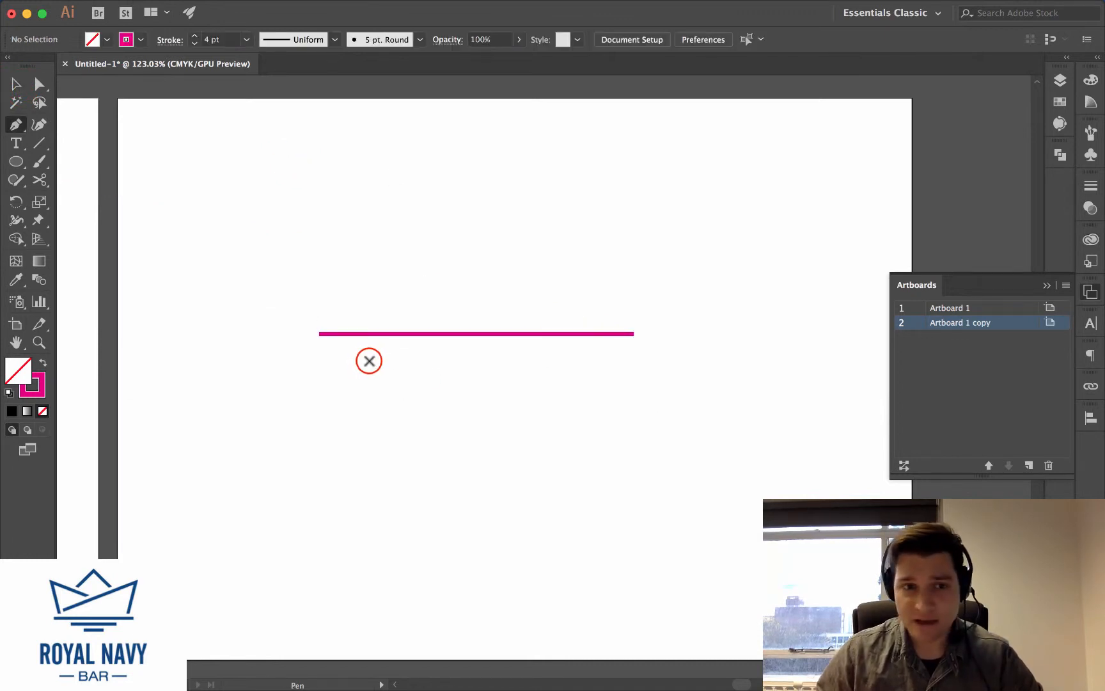
left_click(588, 361)
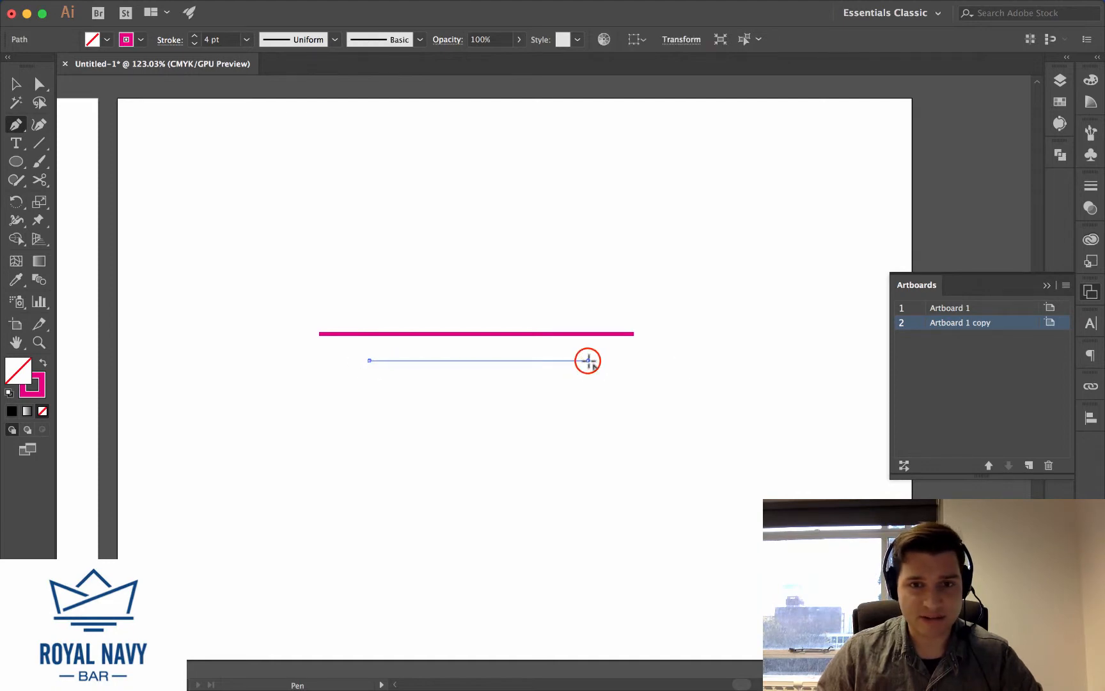
key("Escape")
left_click(447, 390)
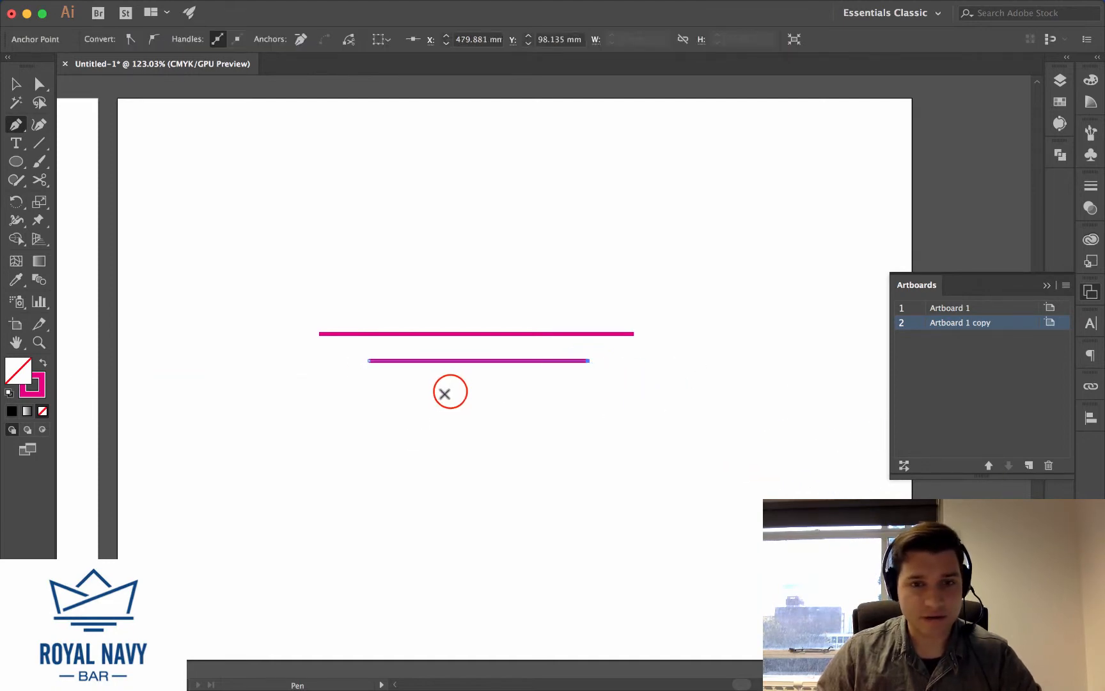
left_click(530, 389)
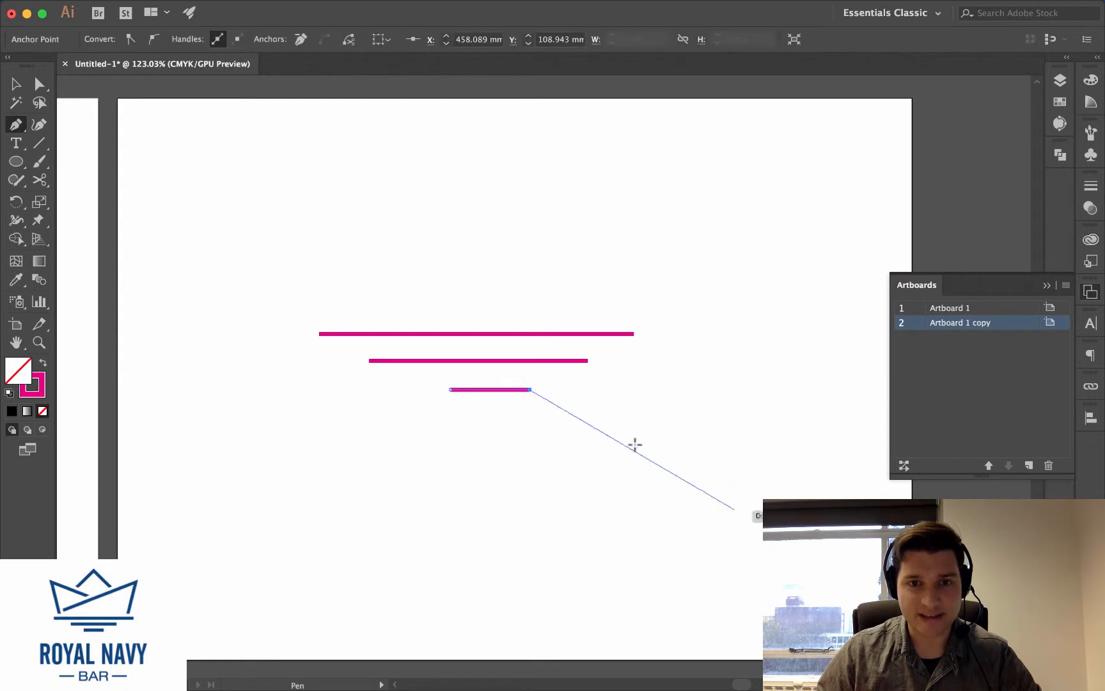
key("Escape")
left_click(16, 86)
left_click(329, 195)
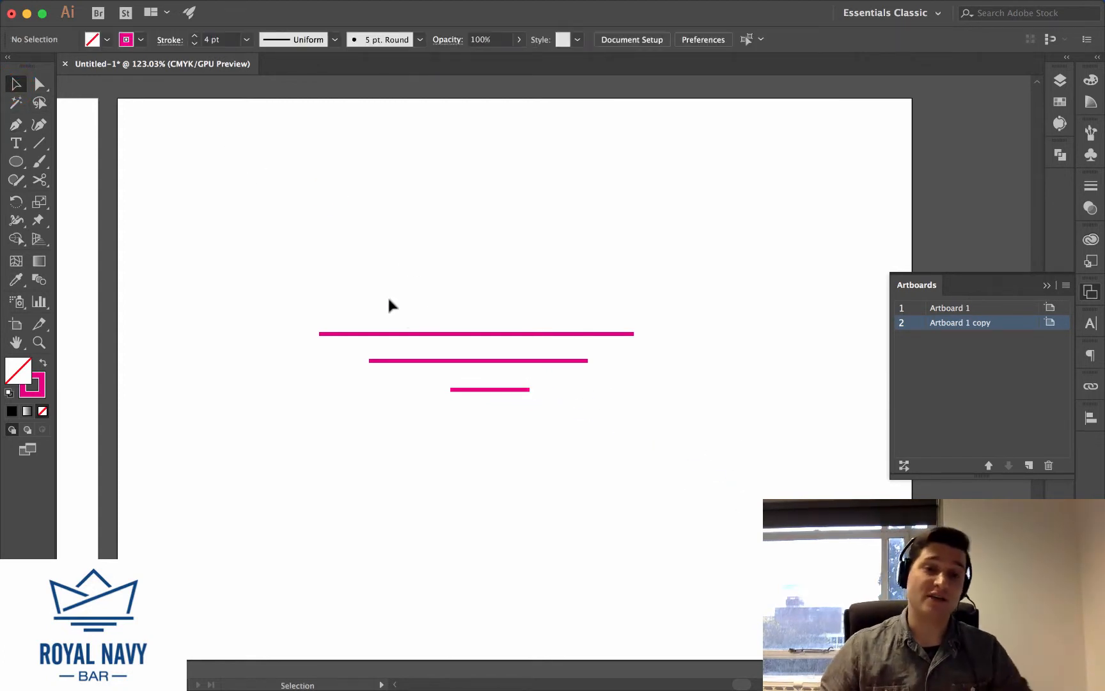
Align the three horizontal lines to each other by their horizontal centers
left_click(1046, 285)
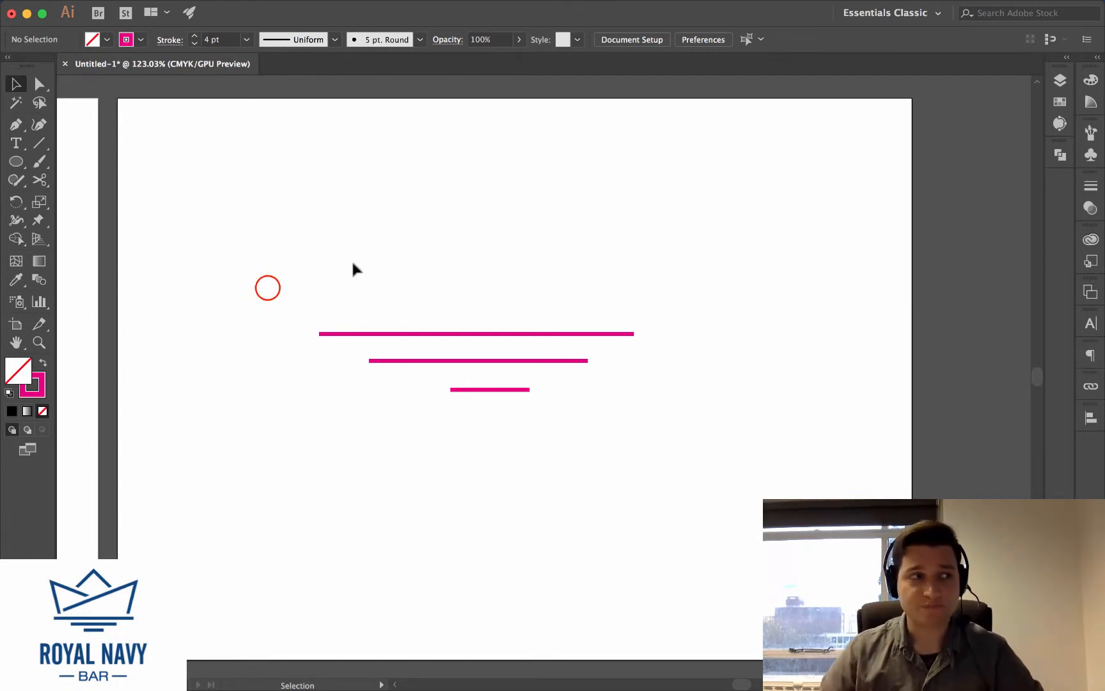
left_click_drag(268, 288, 682, 455)
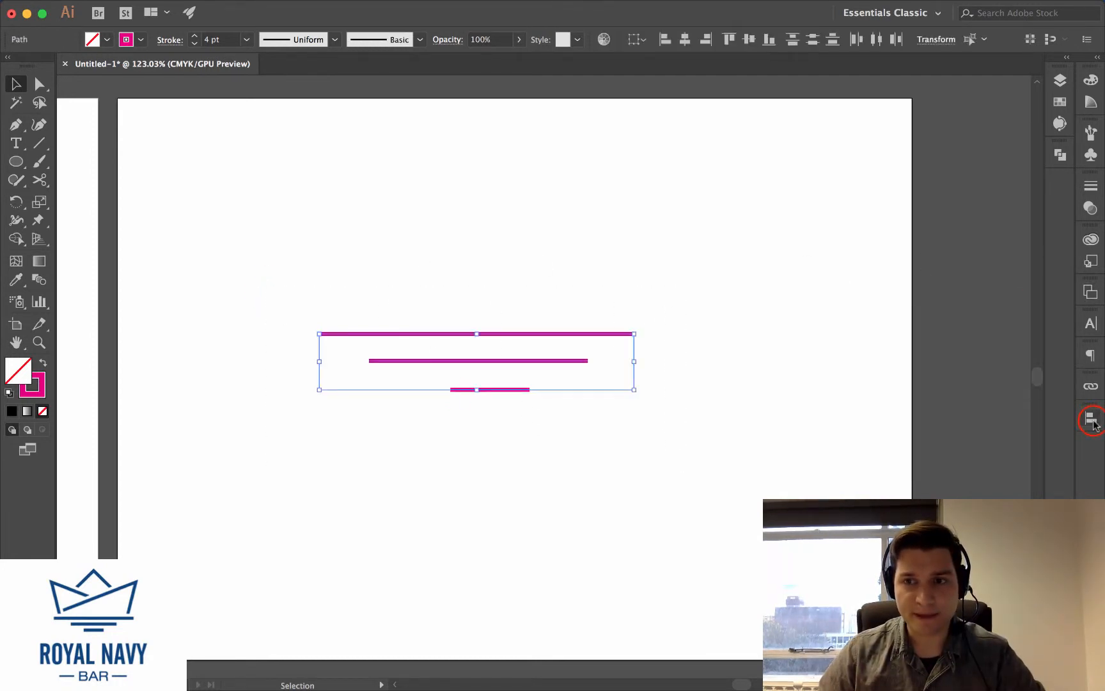
left_click(1091, 419)
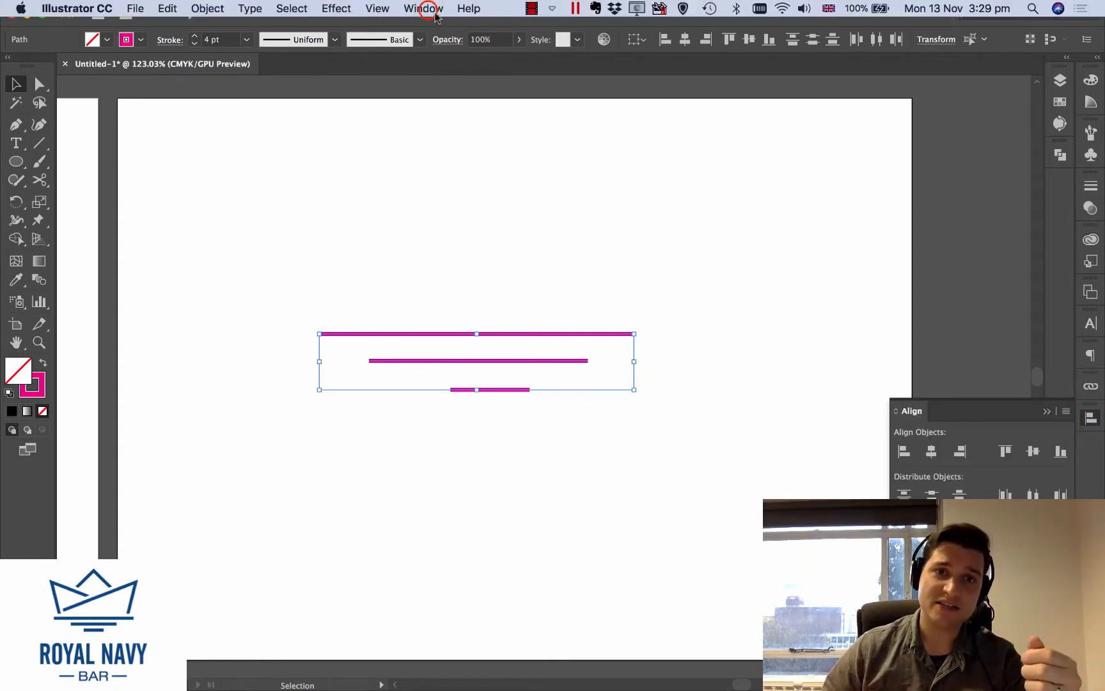
left_click(424, 9)
left_click(995, 424)
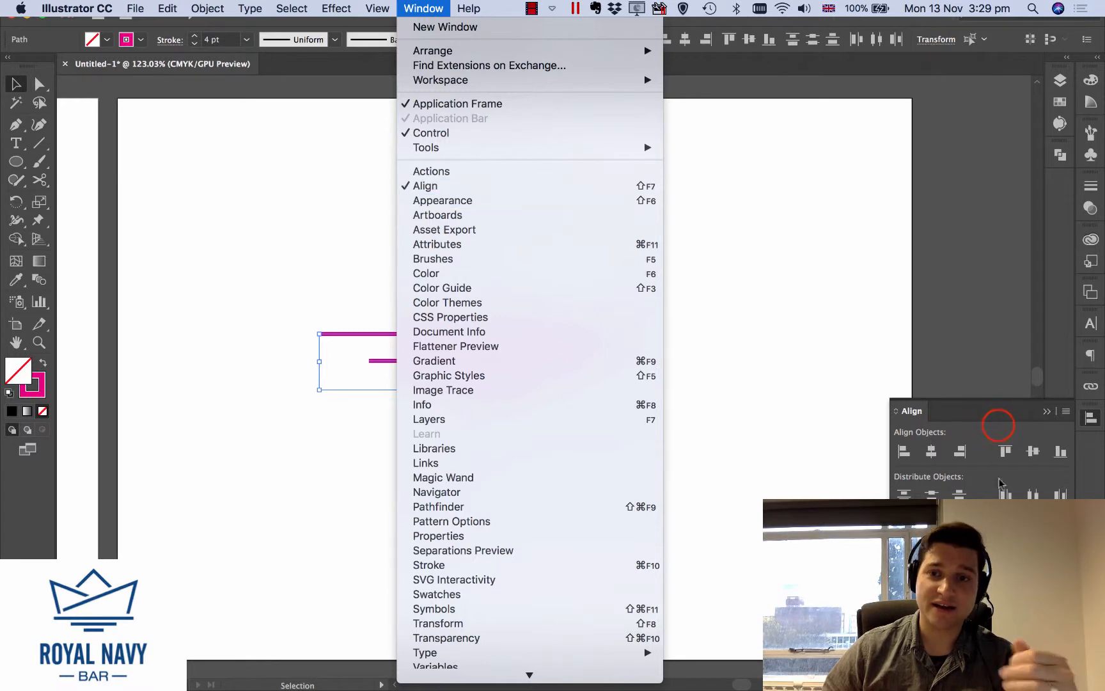
left_click(929, 454)
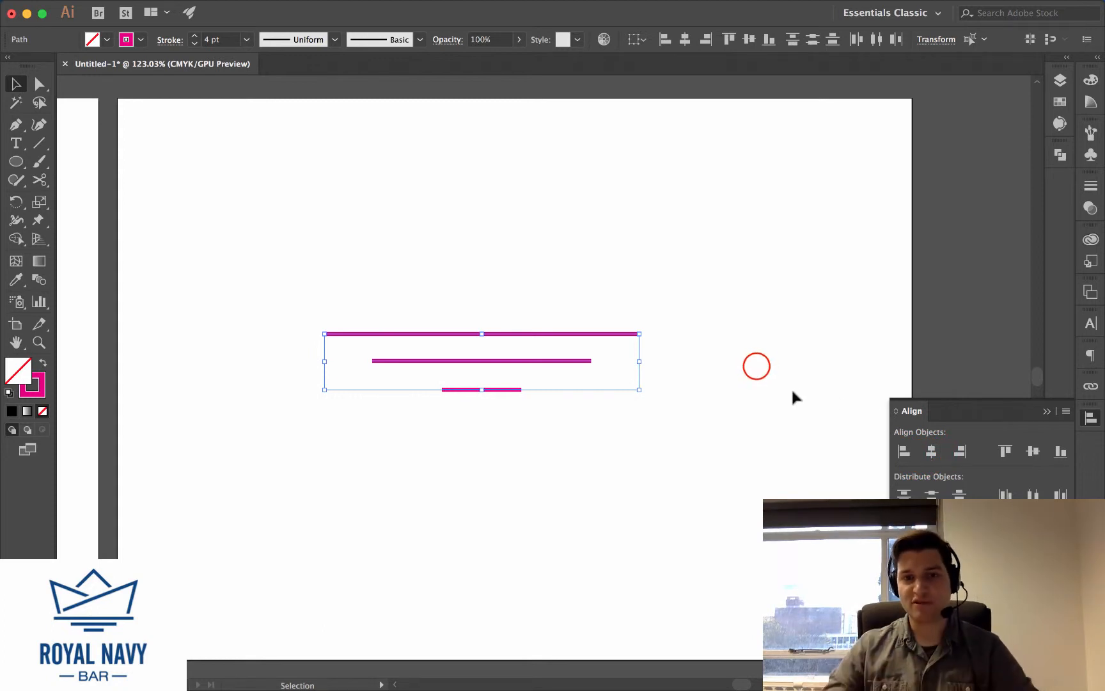
Move the middle line down closer to the shortest line so the spacing is uneven
left_click(530, 371)
left_click_drag(560, 362, 567, 385)
left_click(633, 464)
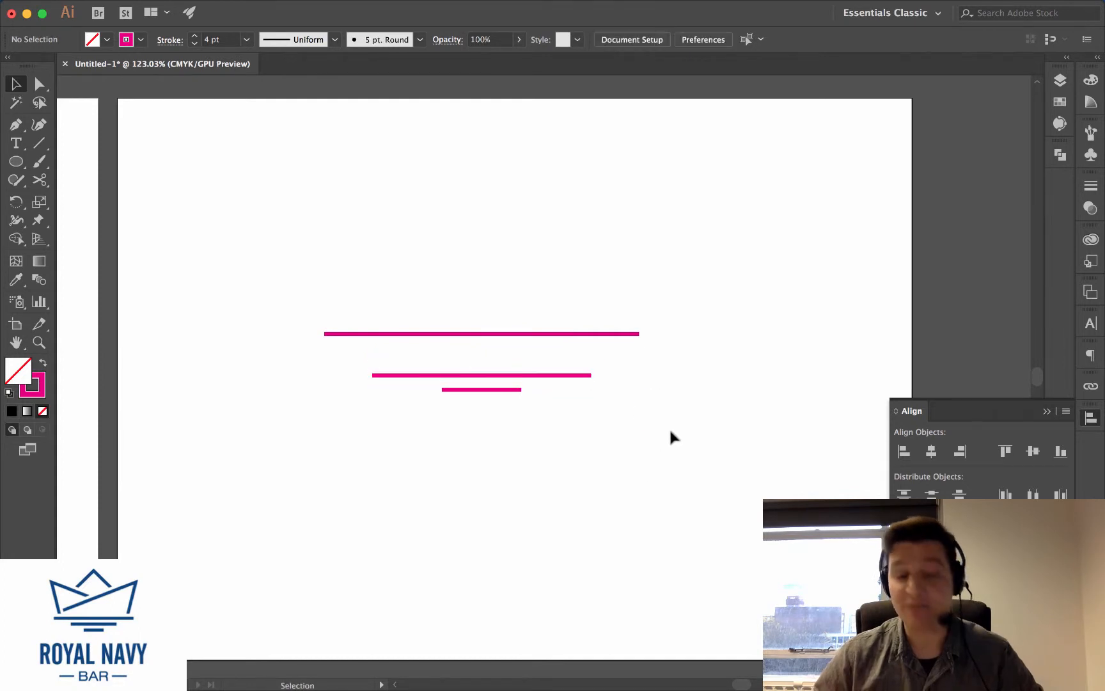
Distribute the three lines evenly by their vertical centers
left_click_drag(664, 431, 287, 293)
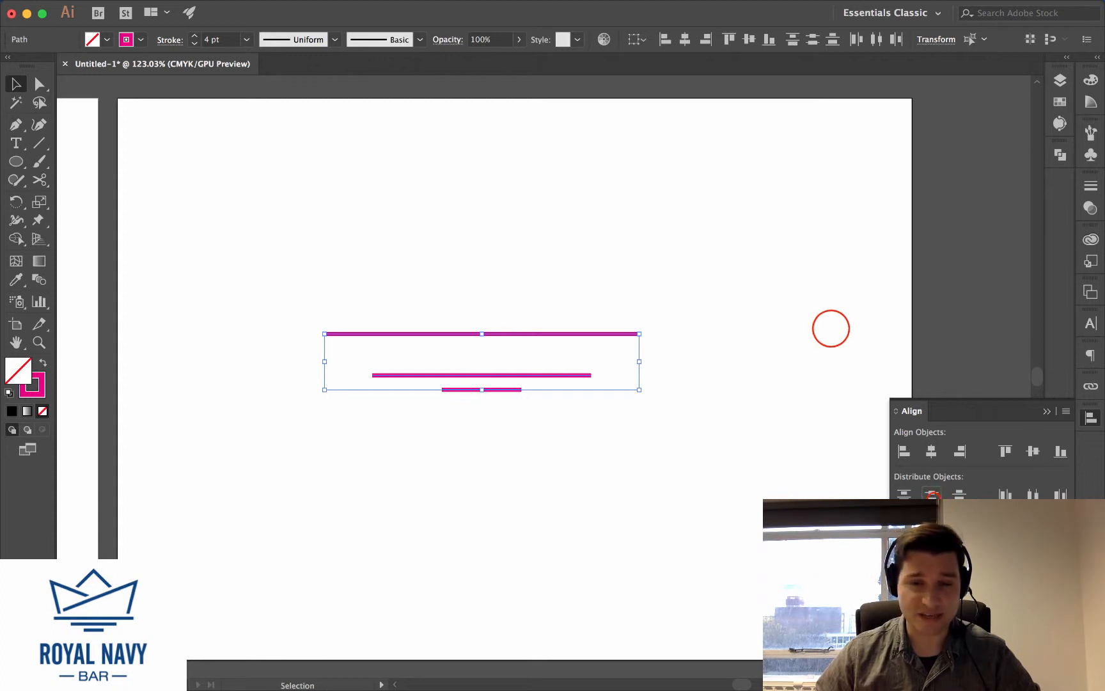
left_click(831, 328)
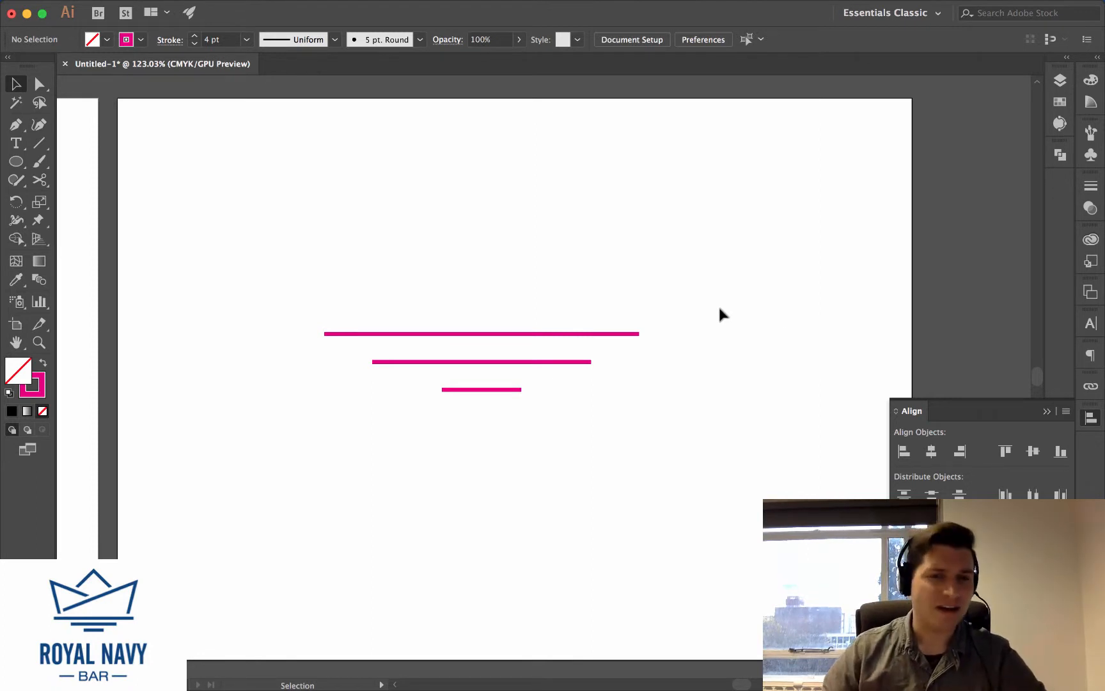
Set the stroke weight of all three horizontal lines to 10 pt
left_click_drag(300, 314, 646, 435)
left_click(197, 36)
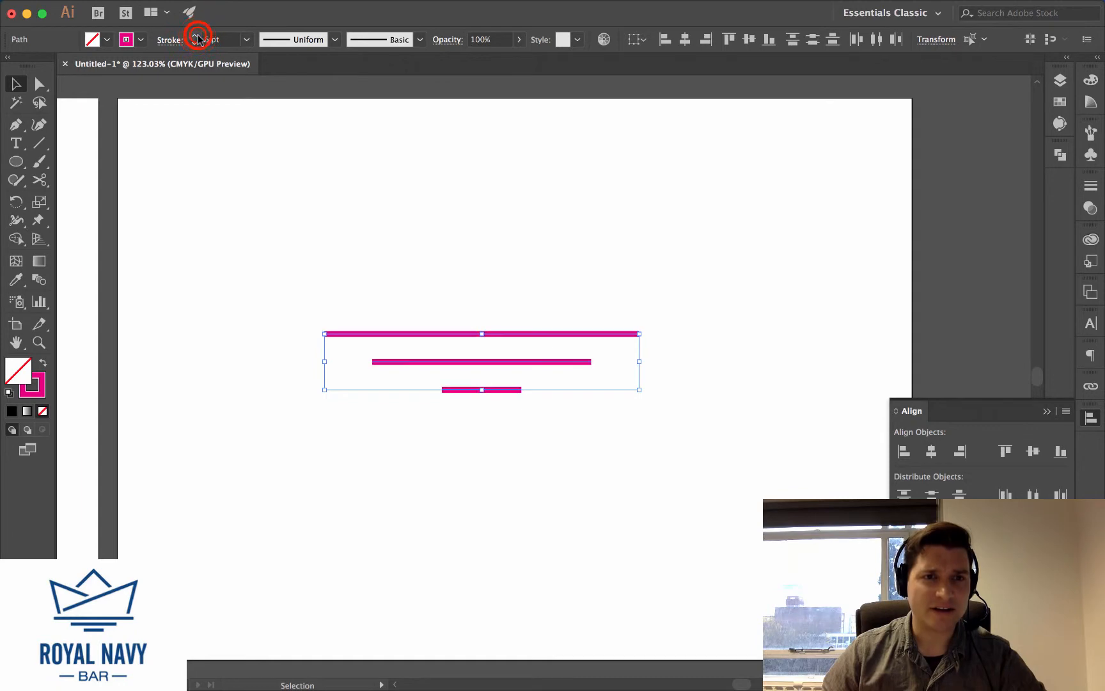
left_click(196, 35)
left_click(196, 35)
left_click(197, 36)
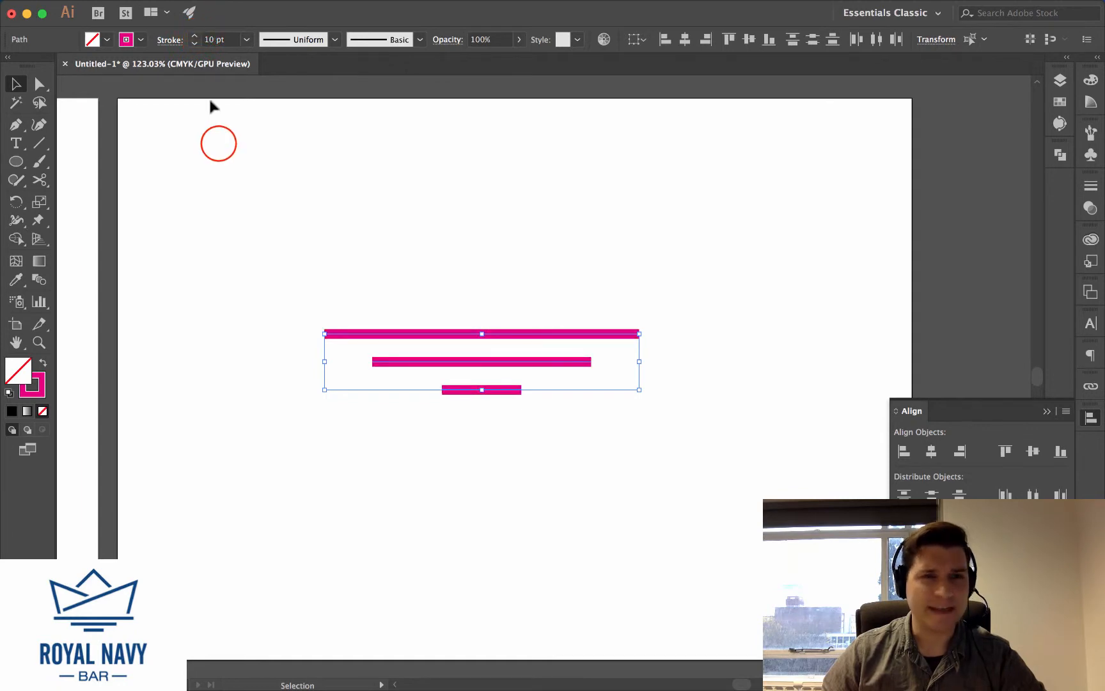
left_click(221, 147)
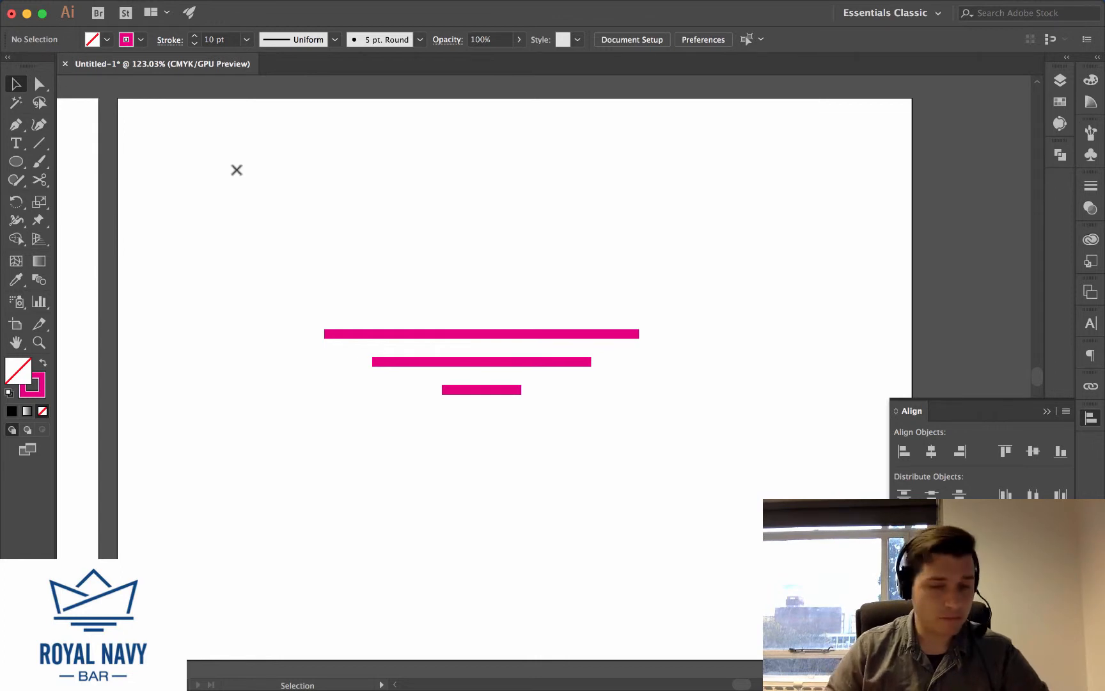
Draw the crown's left side with the Pen tool: a slanted edge about 46.5 mm up to a peak, then down toward the center
key("p")
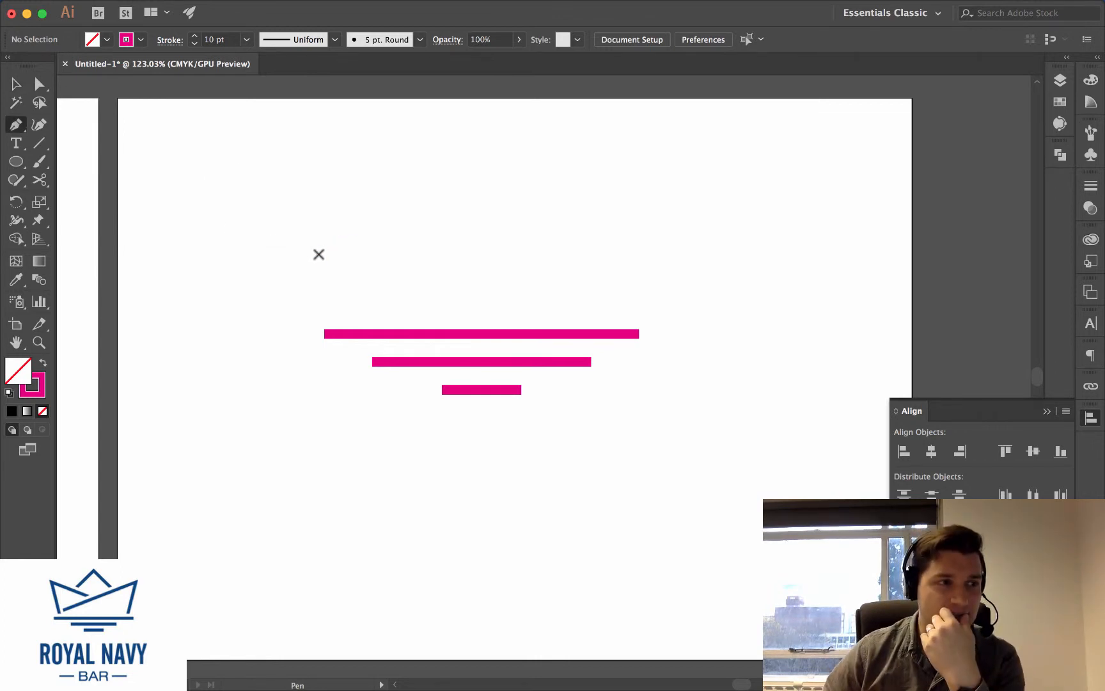
left_click(360, 315)
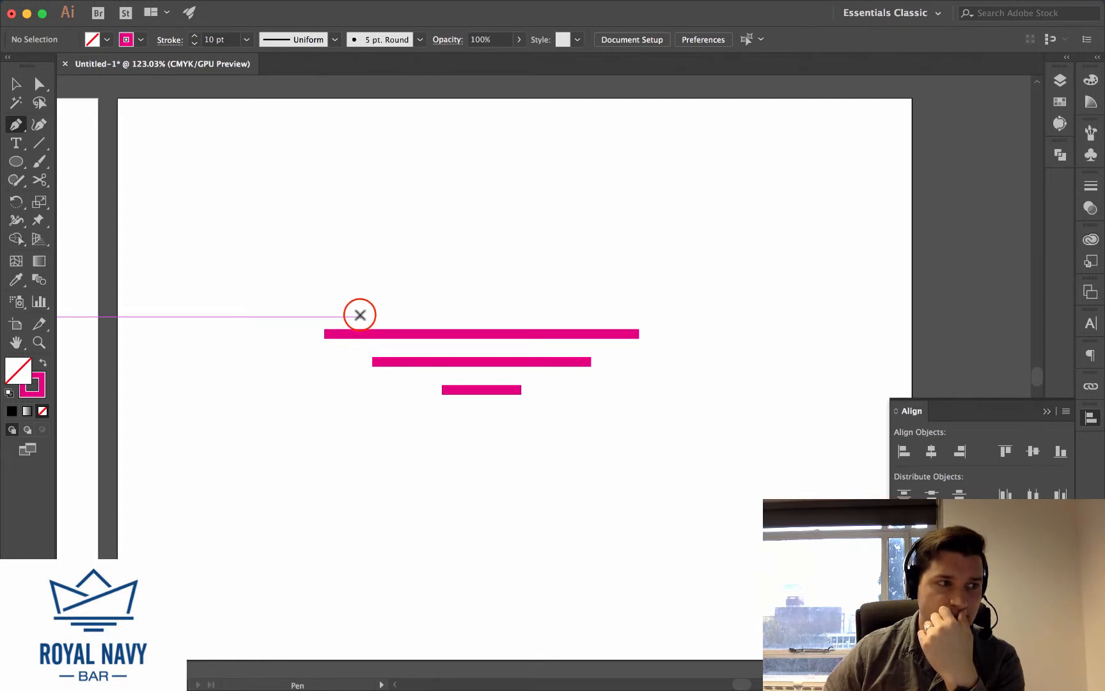
left_click(313, 197)
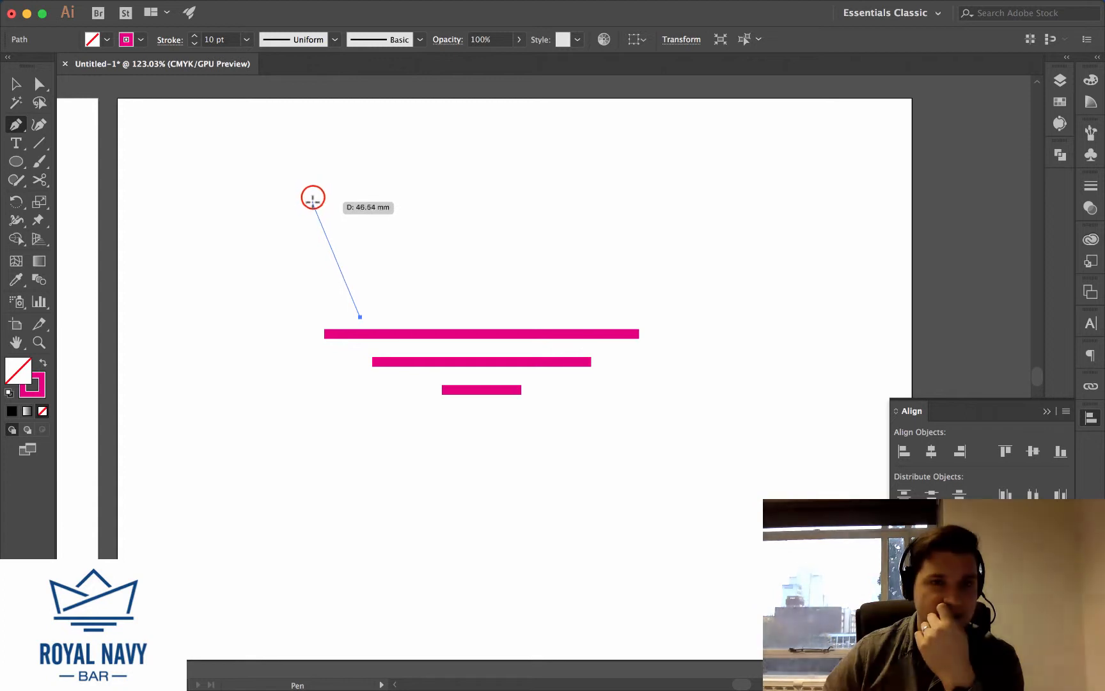
left_click(455, 234)
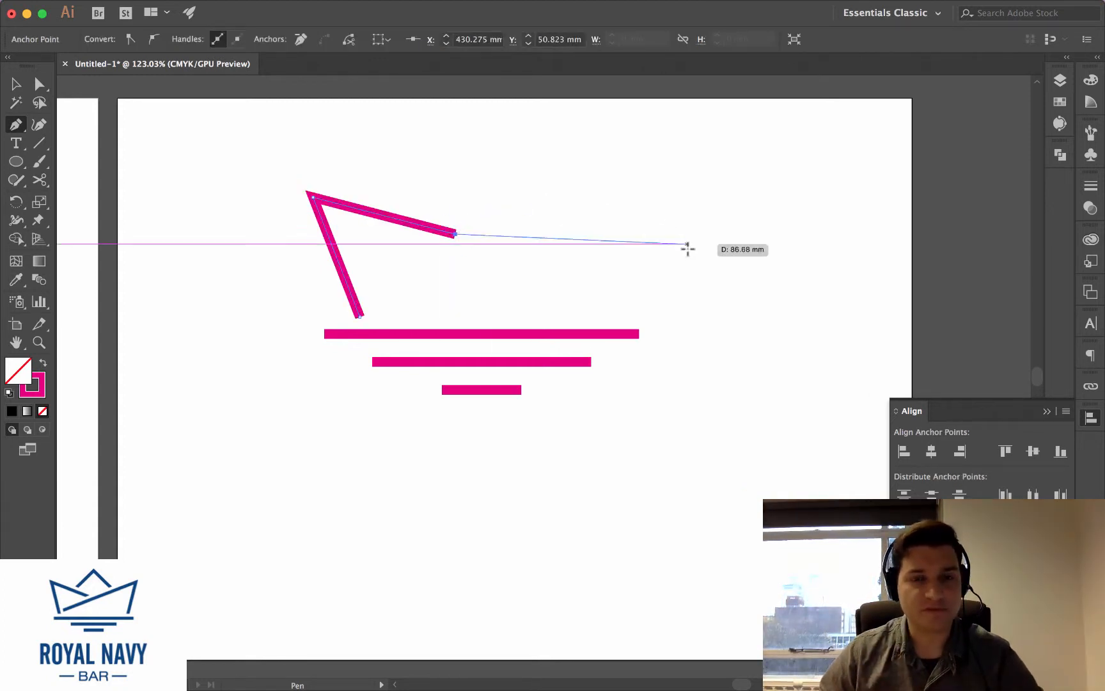
Try to draw a separate diagonal line about 108 mm long from beside the slanted edge's lower end up to the left peak's height
left_click(379, 307)
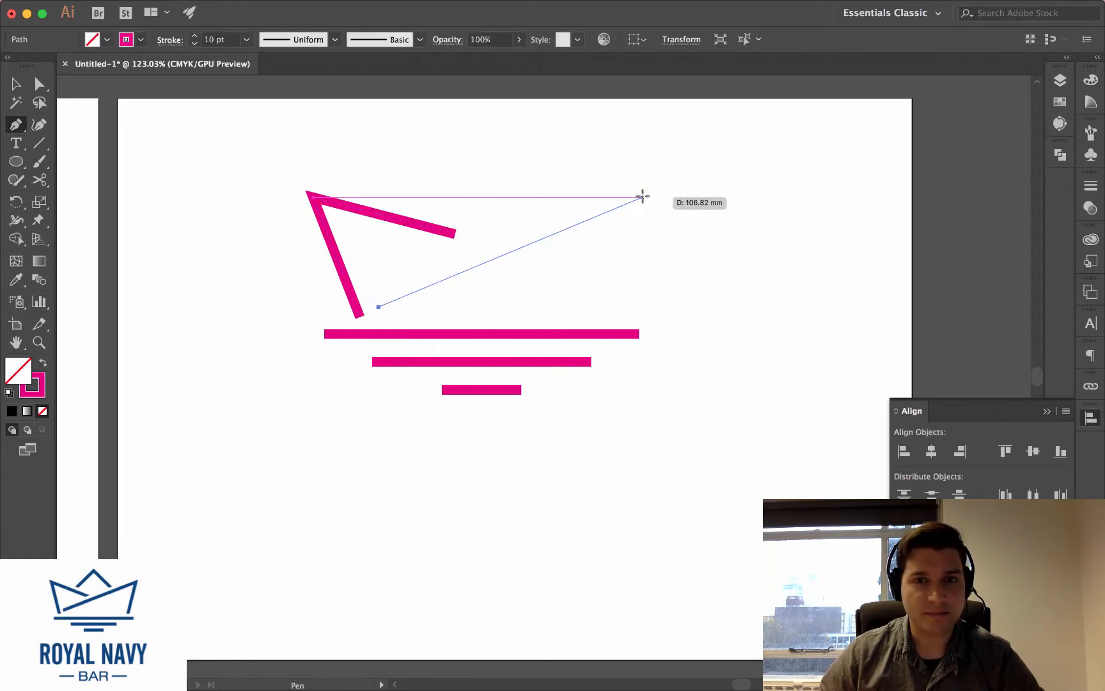
left_click(647, 198)
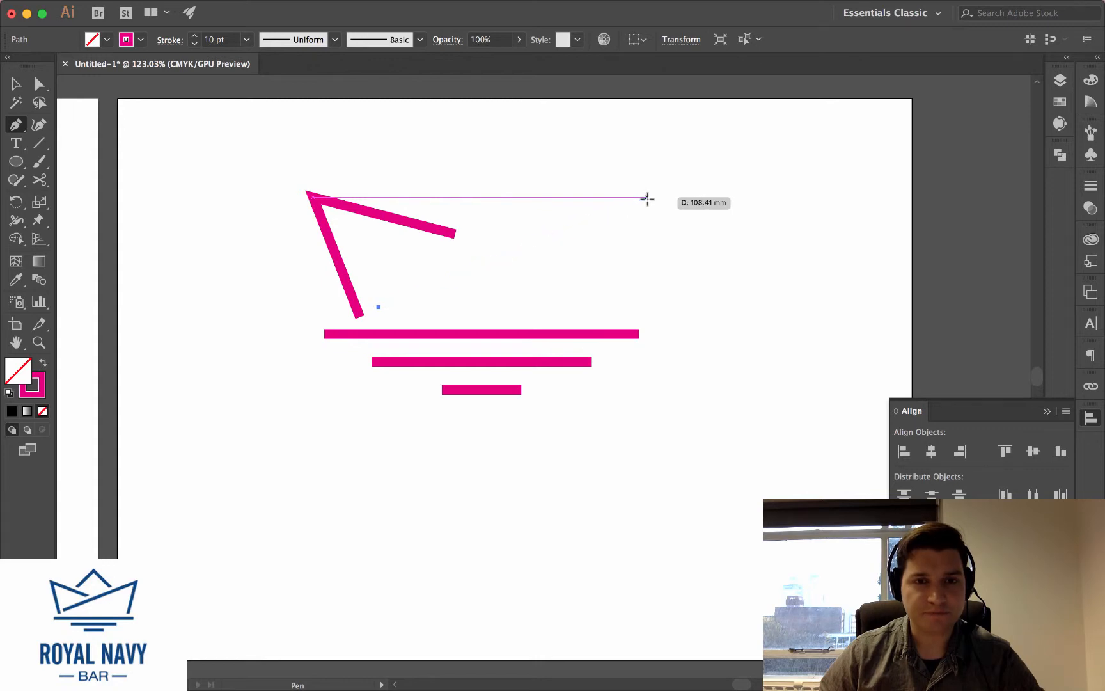
left_click(18, 85)
left_click(200, 156)
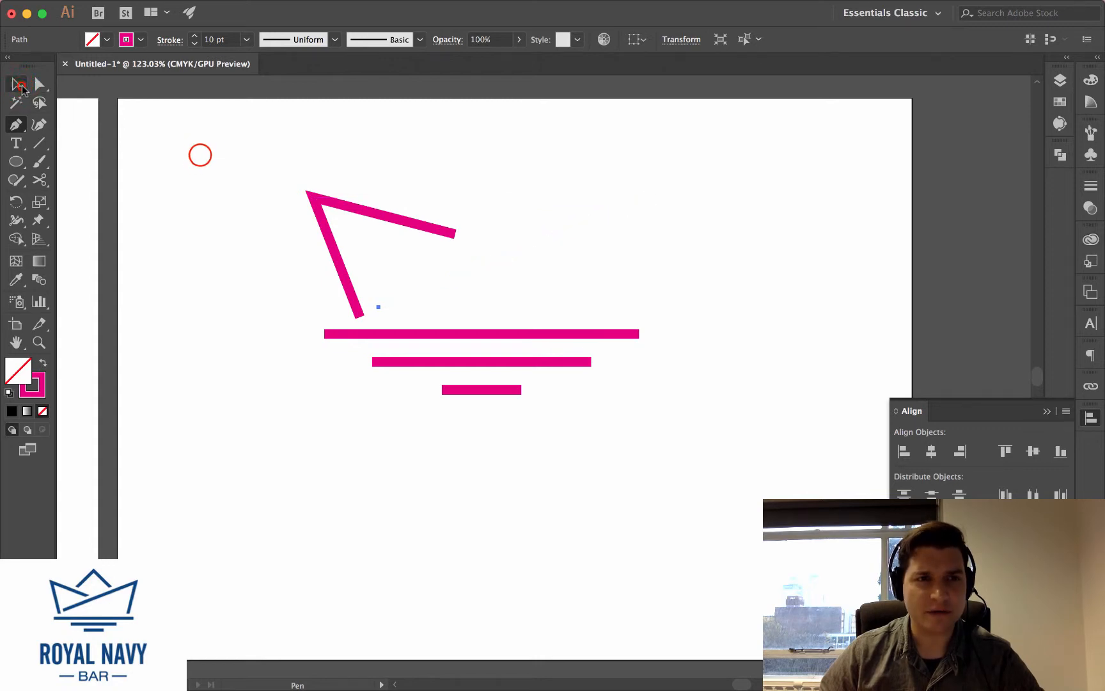
Delete the stray anchor point beside the lower end of the crown's slanted left edge
left_click(383, 293)
left_click(387, 301)
left_click(381, 300)
left_click(366, 289)
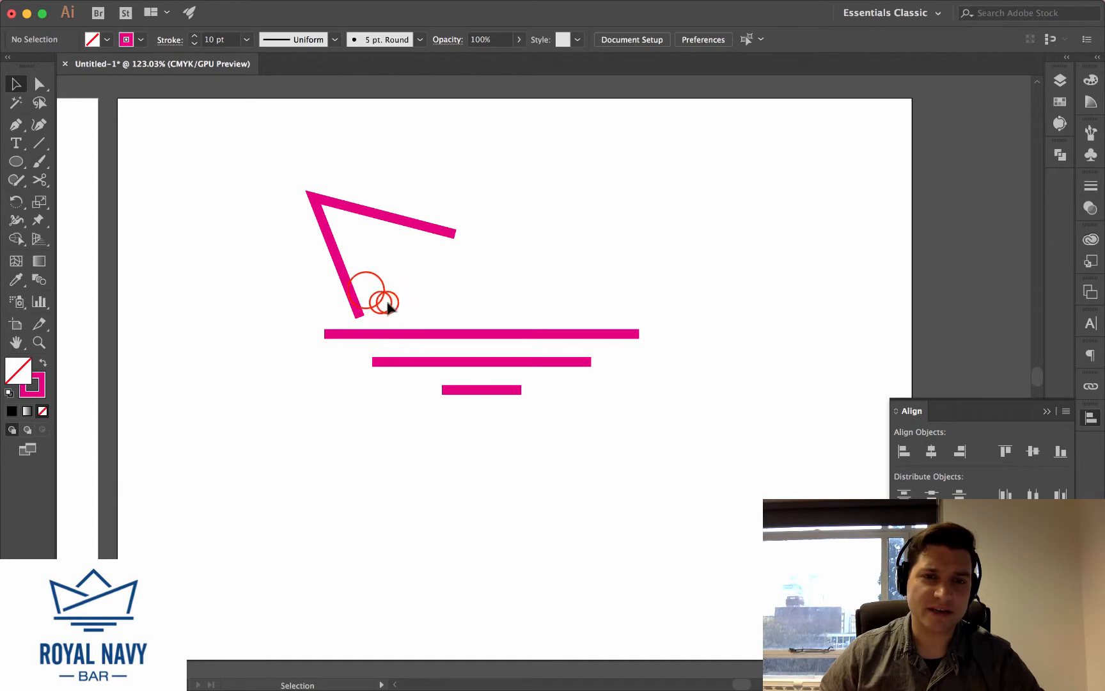
left_click_drag(381, 303, 424, 323)
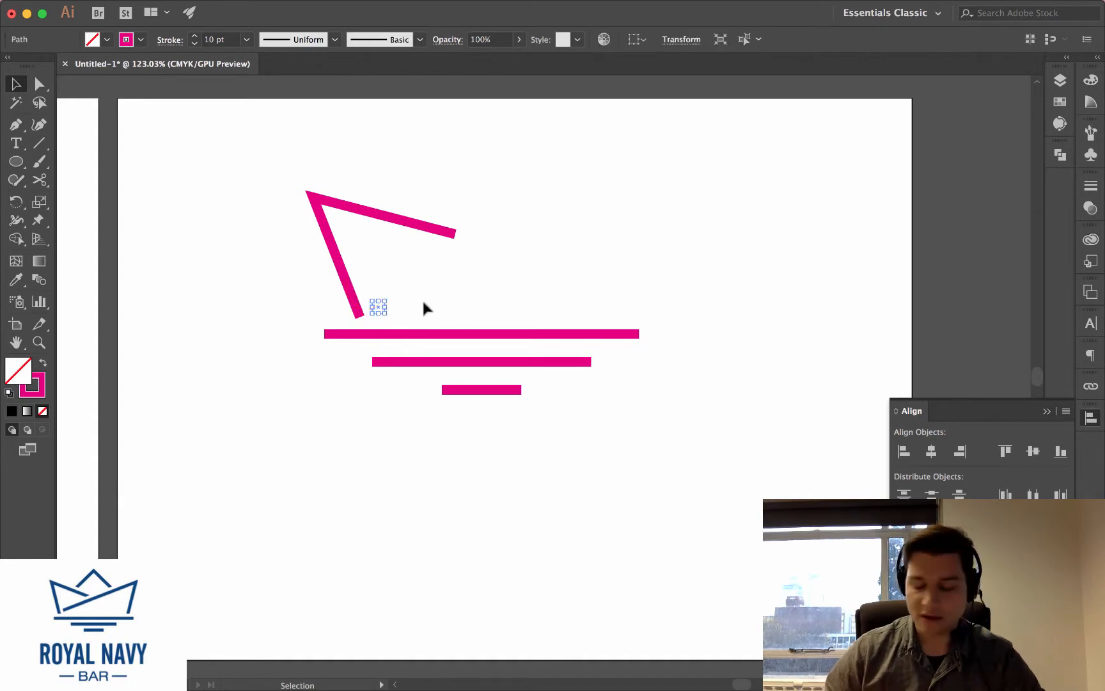
key("Delete")
Duplicate the crown's left side toward the right and reflect the copy so its peak faces the opposite way
left_click(321, 201)
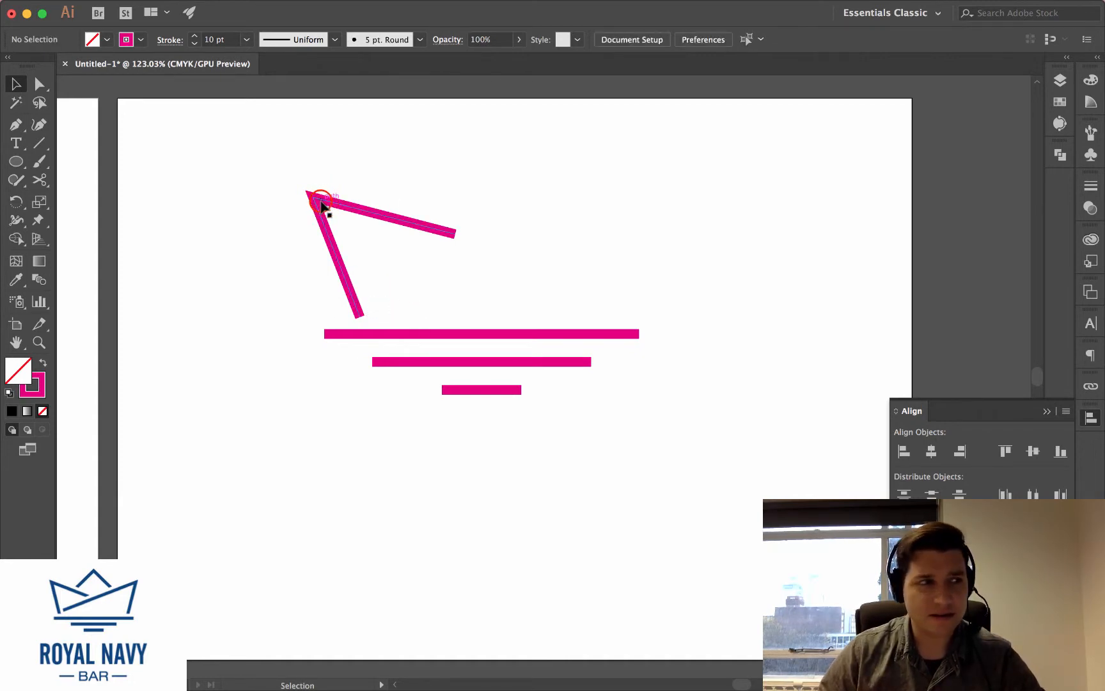
left_click(321, 203)
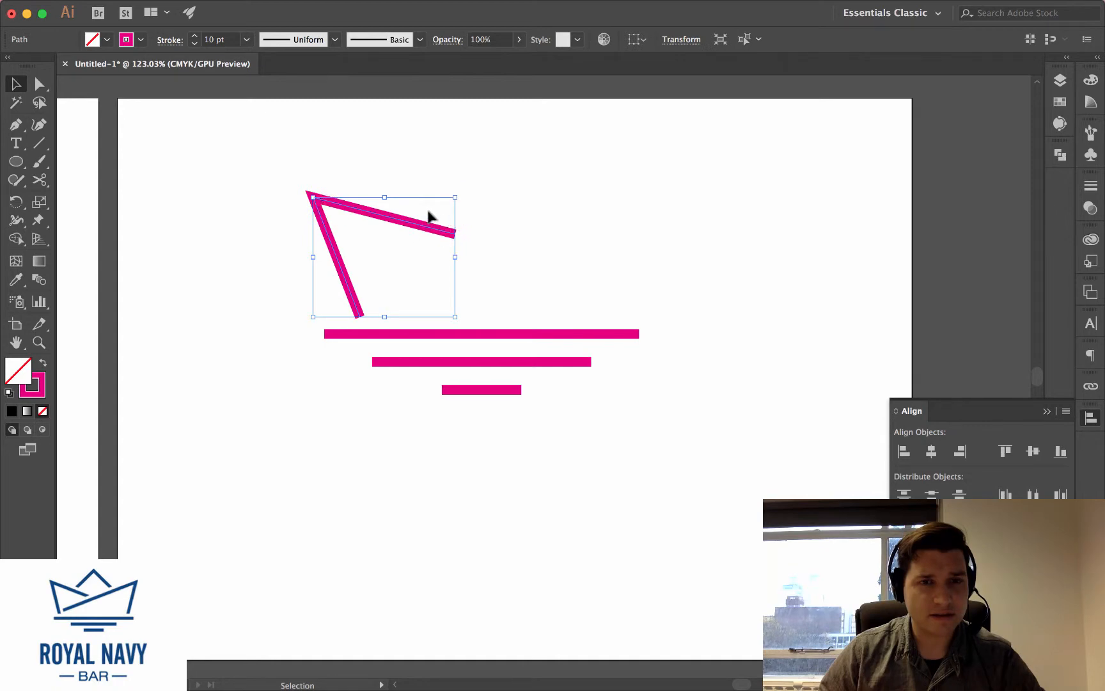
left_click_drag(403, 226, 571, 200, "alt")
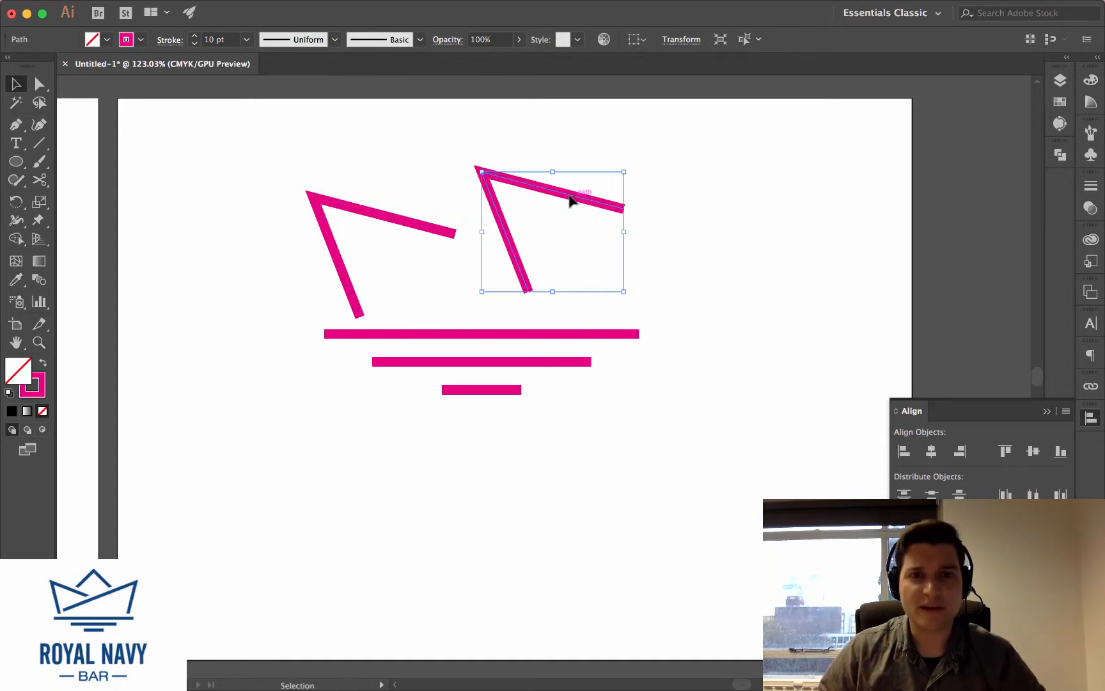
mouse_move(134, 3)
left_click(222, 8)
mouse_move(230, 27)
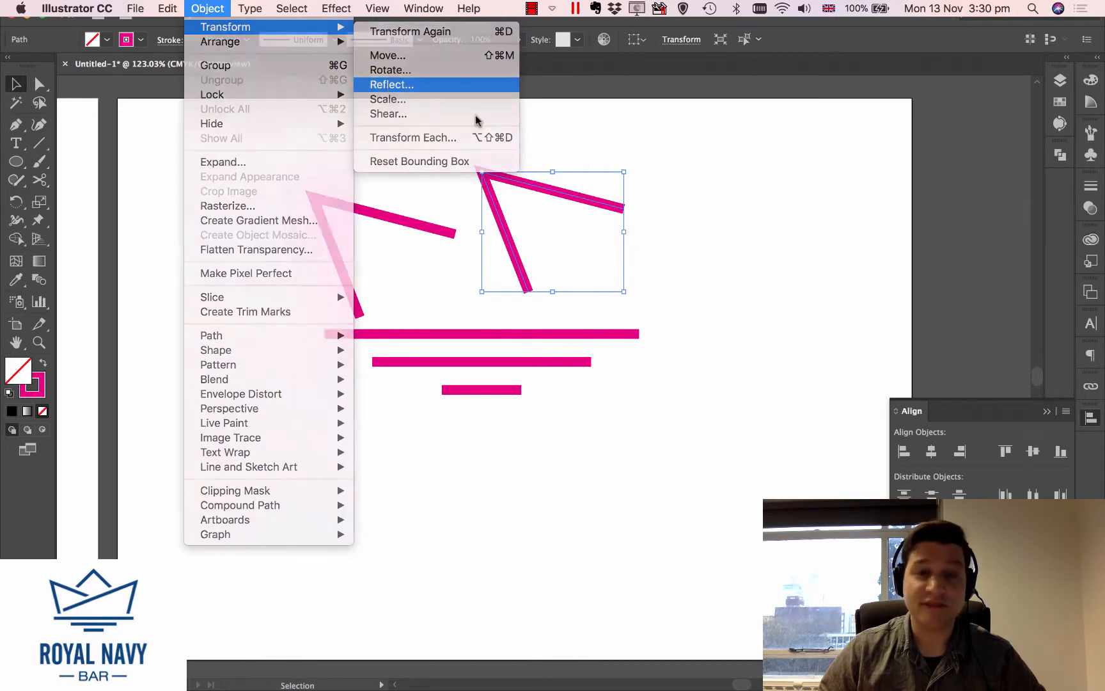
left_click(442, 84)
left_click(226, 246)
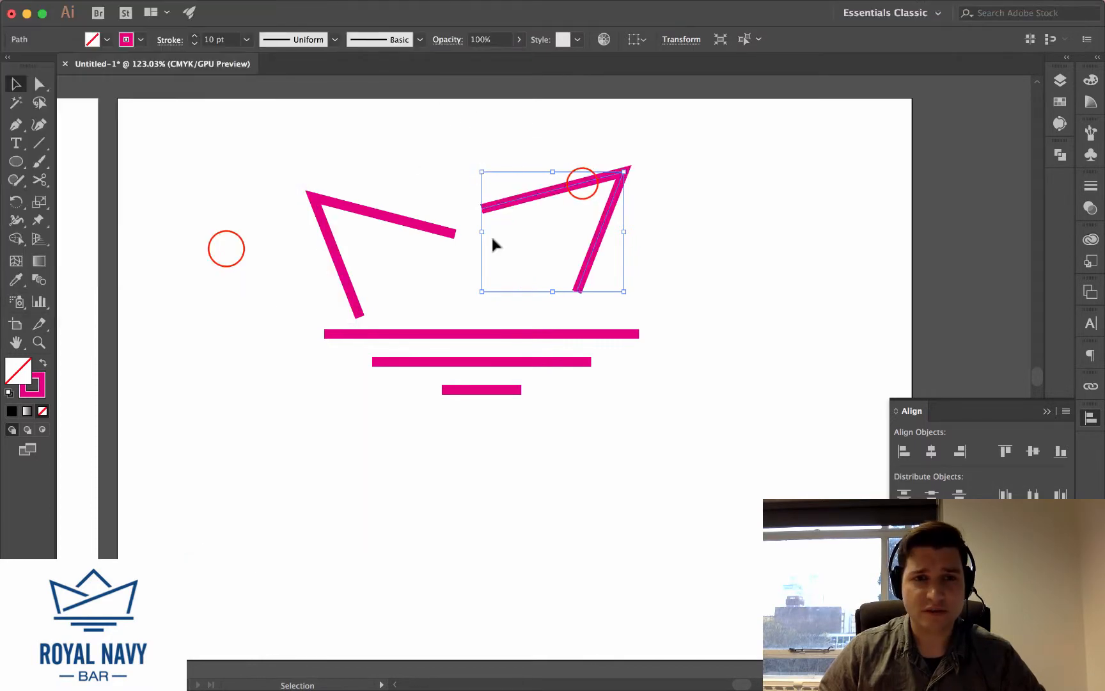
Position the mirrored copy as the crown's right side, level with the left side, and align both by their vertical centers
left_click_drag(583, 187, 627, 205)
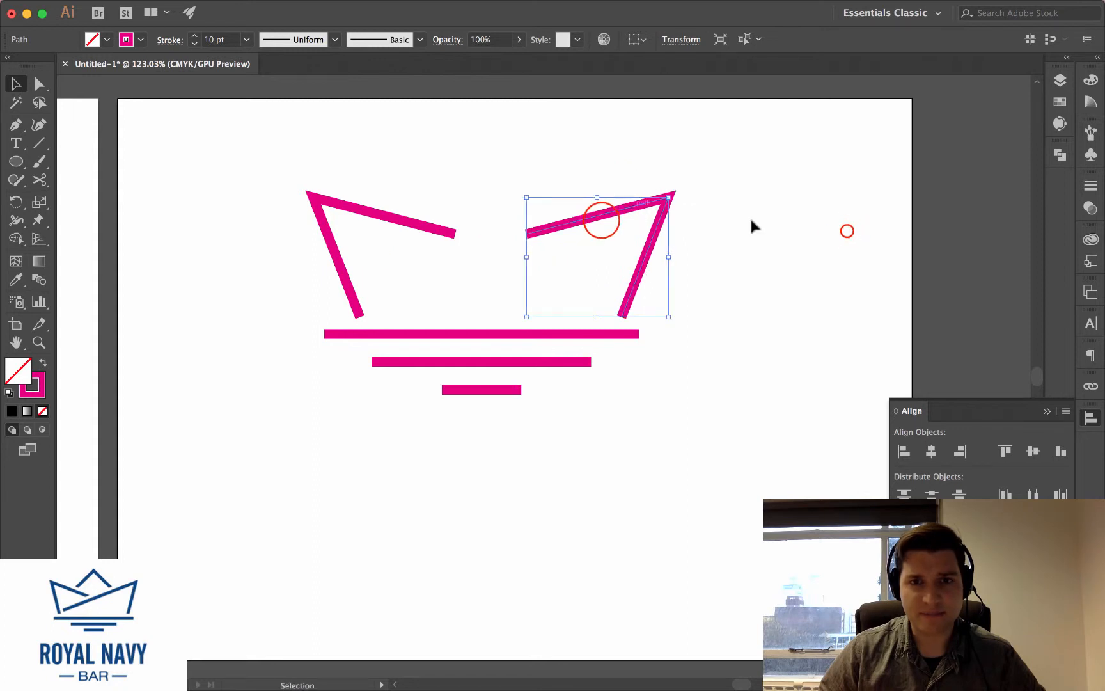
left_click(847, 230)
left_click(587, 219)
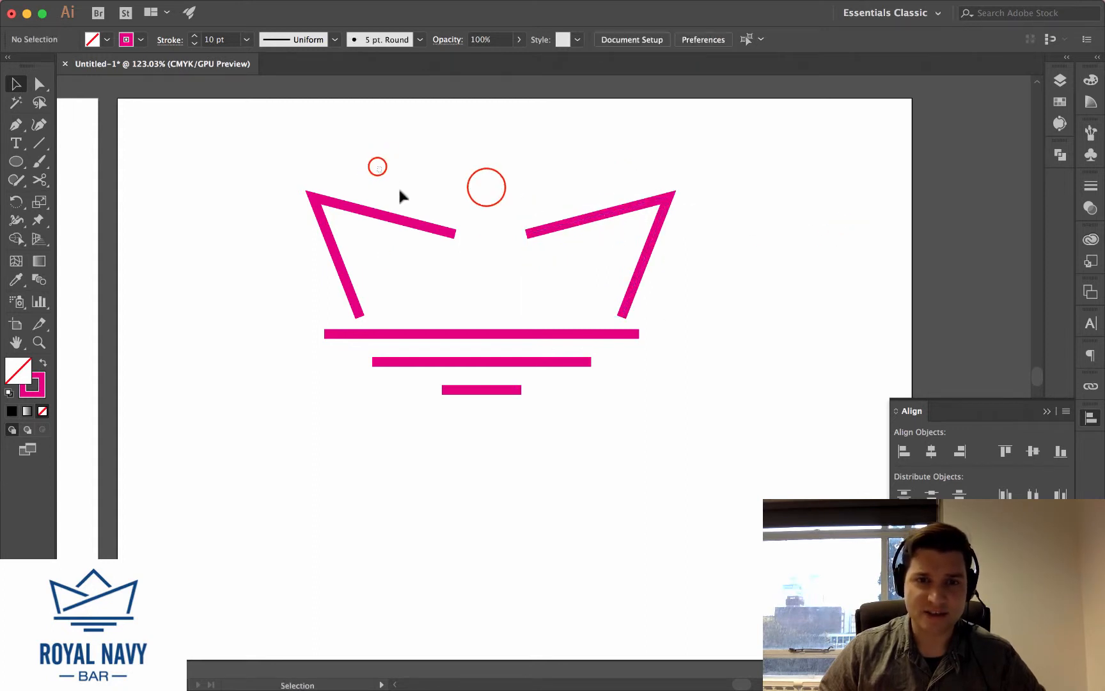
left_click_drag(400, 192, 633, 276)
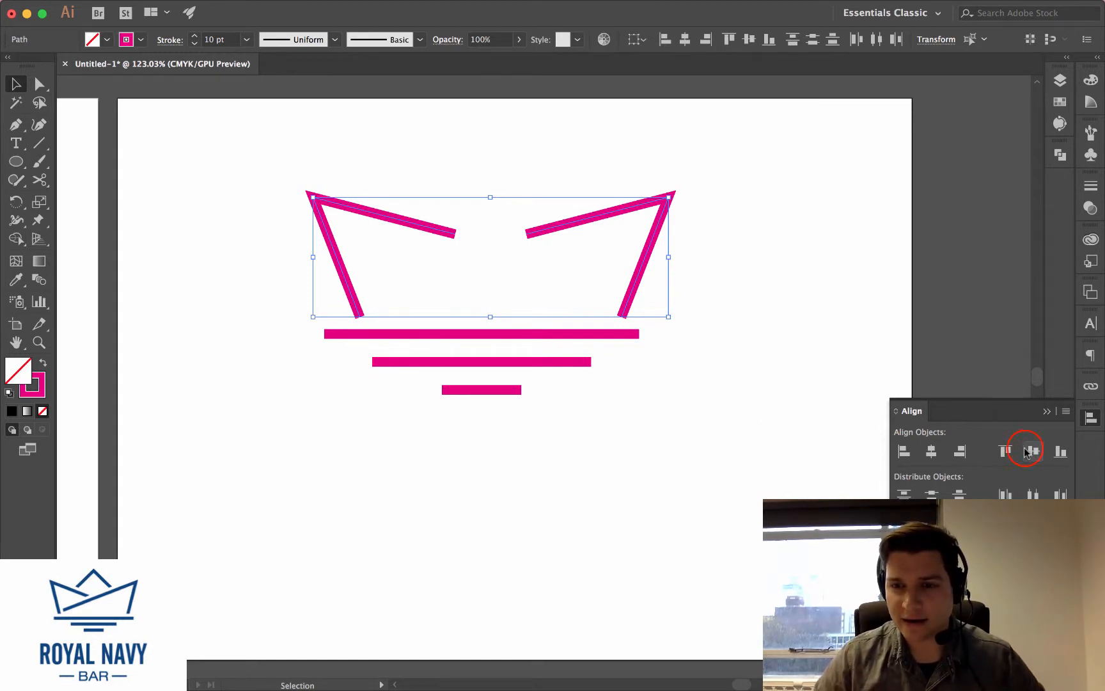
left_click(876, 334)
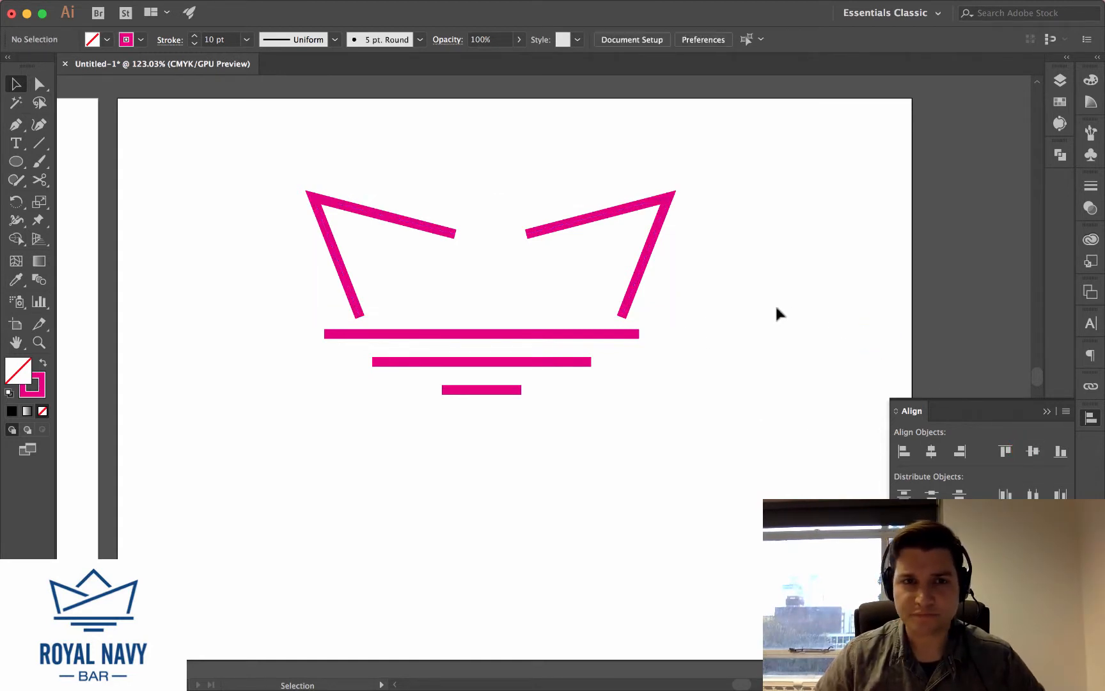
Shift the crown's right side slightly outward horizontally to widen the gap between the two sides
left_click(750, 266)
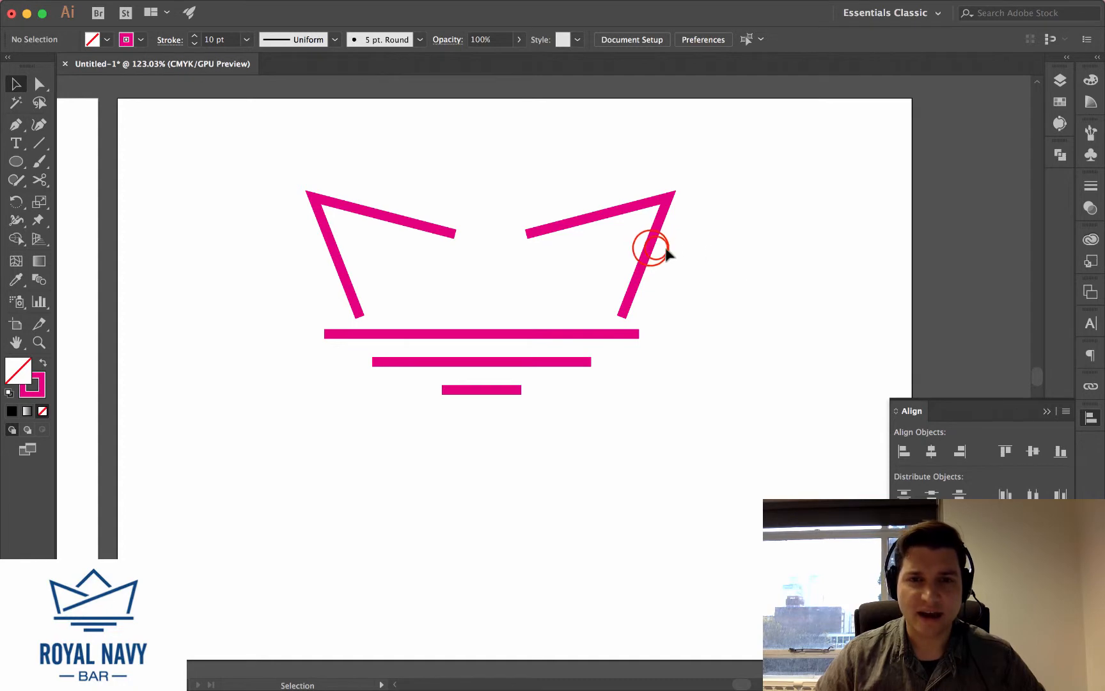
left_click(647, 251)
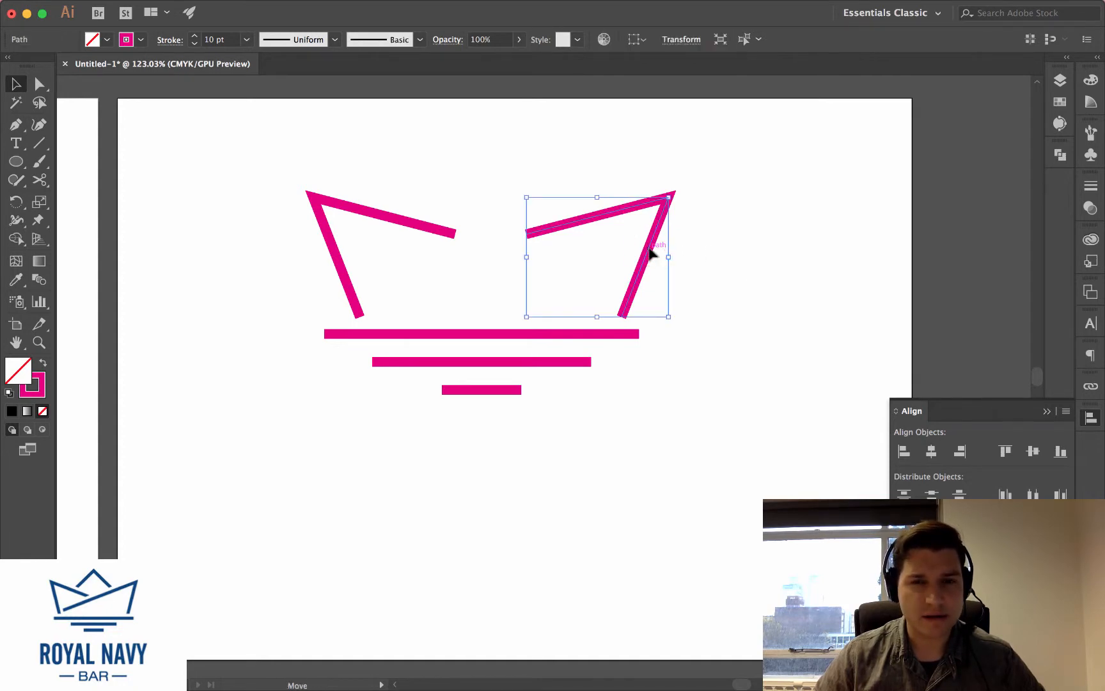
left_click_drag(649, 253, 660, 253)
left_click(735, 254)
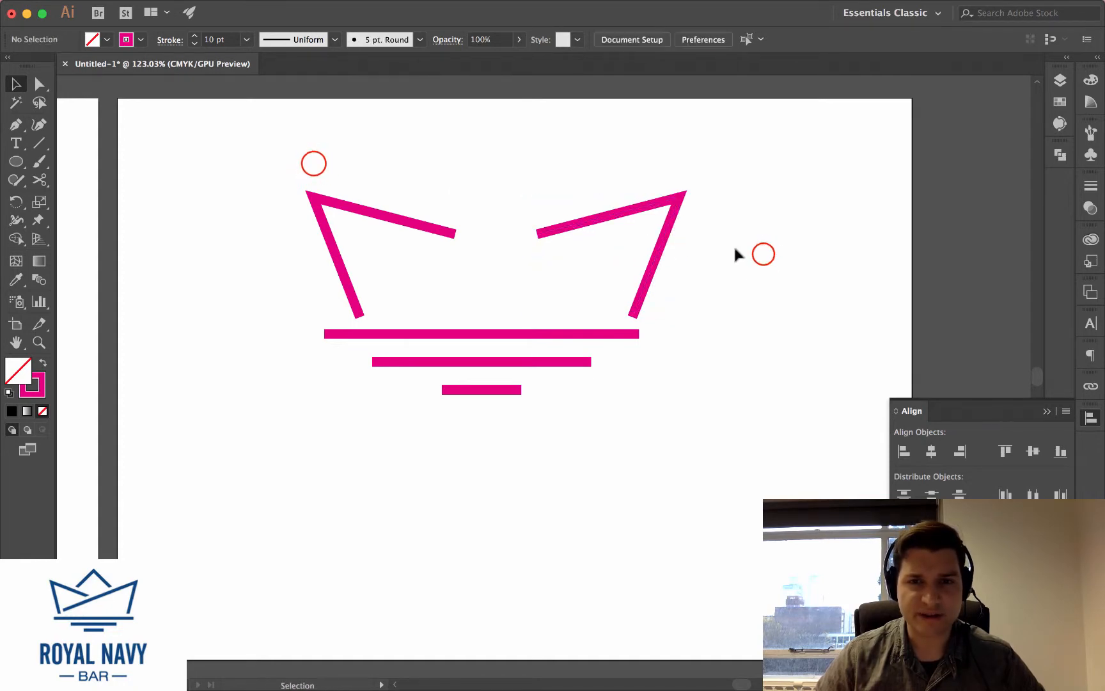
Group the two crown sides and center the group horizontally just above the three lines
left_click_drag(313, 164, 585, 268)
right_click(580, 232)
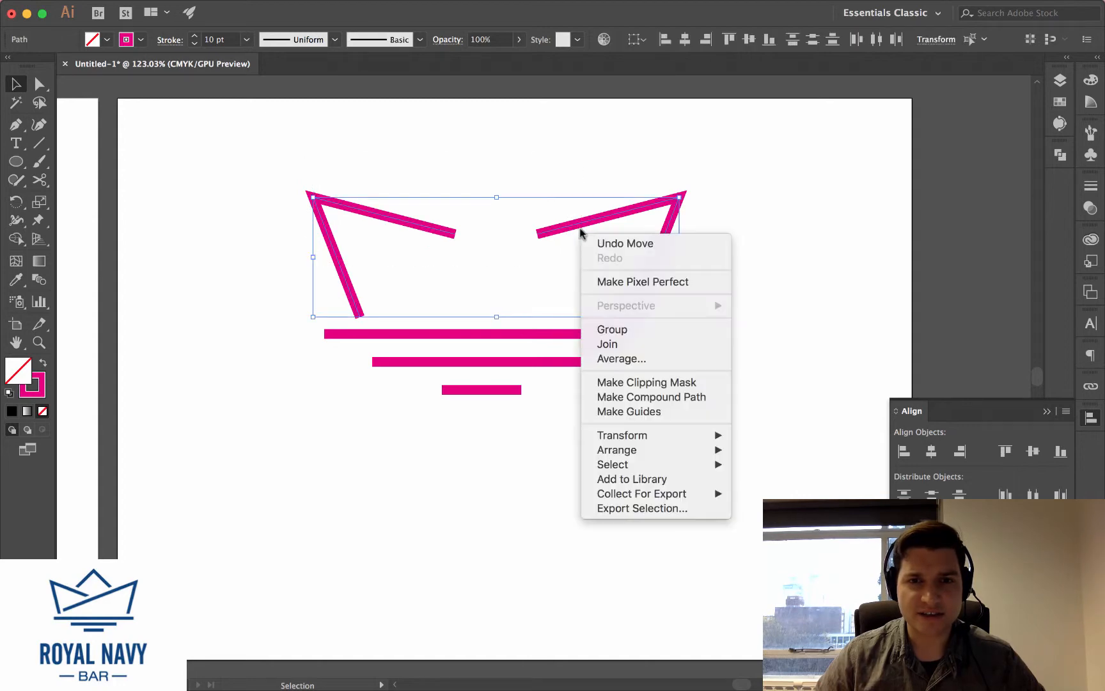
left_click(668, 328)
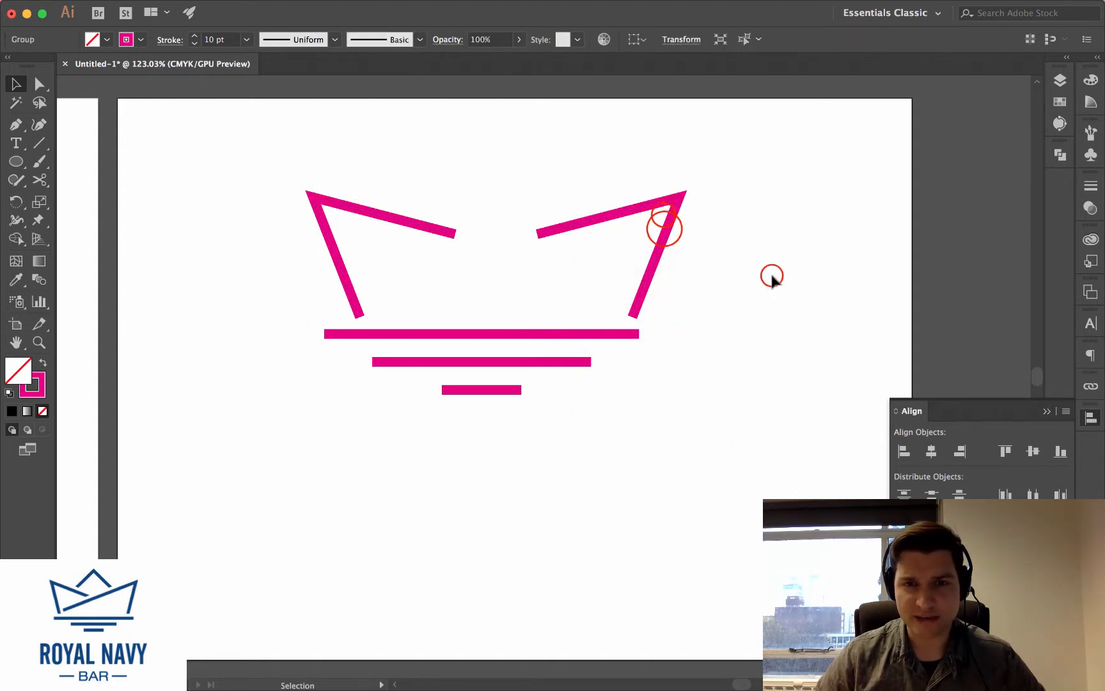
mouse_move(662, 231)
left_mouse_down()
mouse_move(671, 243)
mouse_move(869, 205)
mouse_move(604, 161)
mouse_move(654, 192)
mouse_move(639, 219)
mouse_move(649, 244)
left_mouse_up()
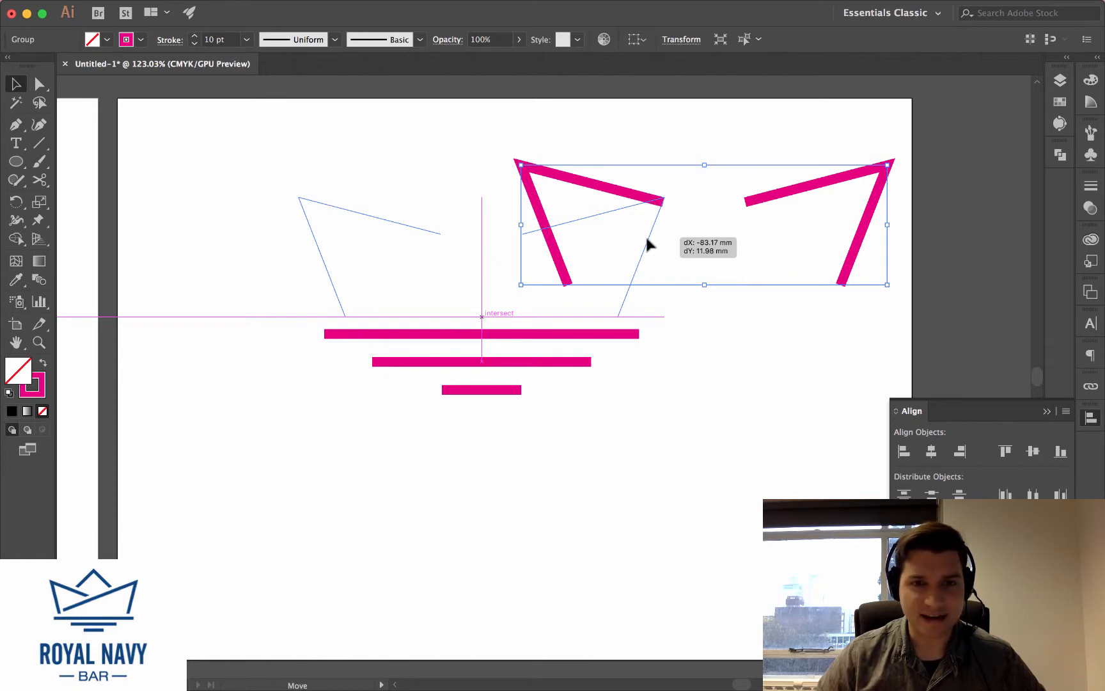
left_click_drag(648, 241, 647, 241)
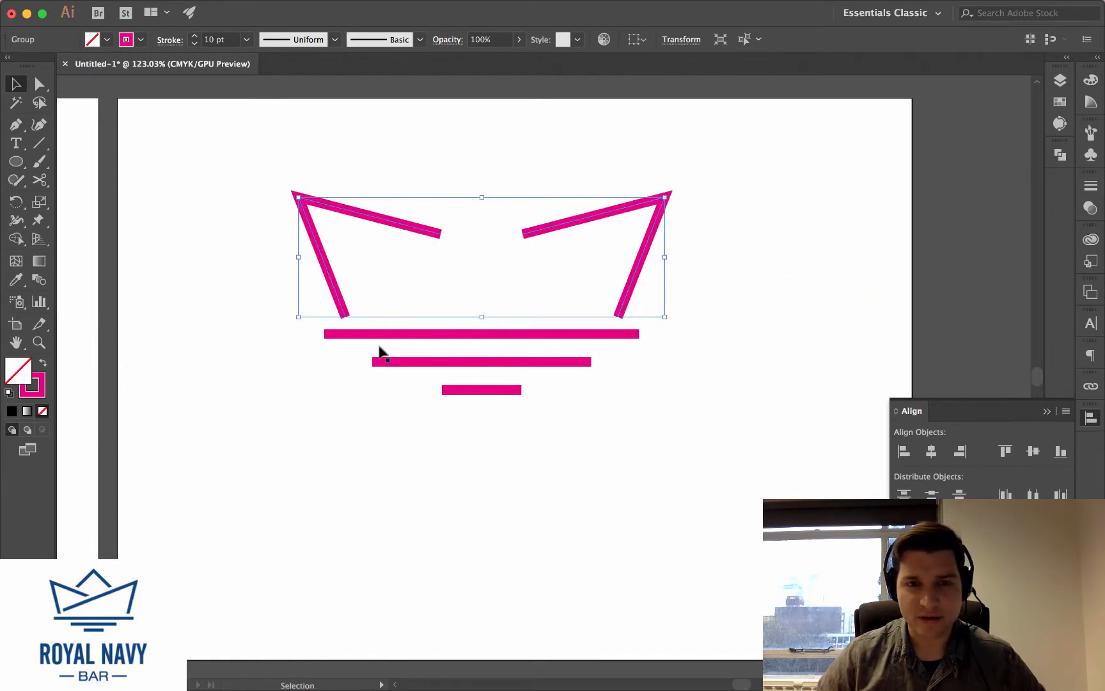
left_click(776, 329)
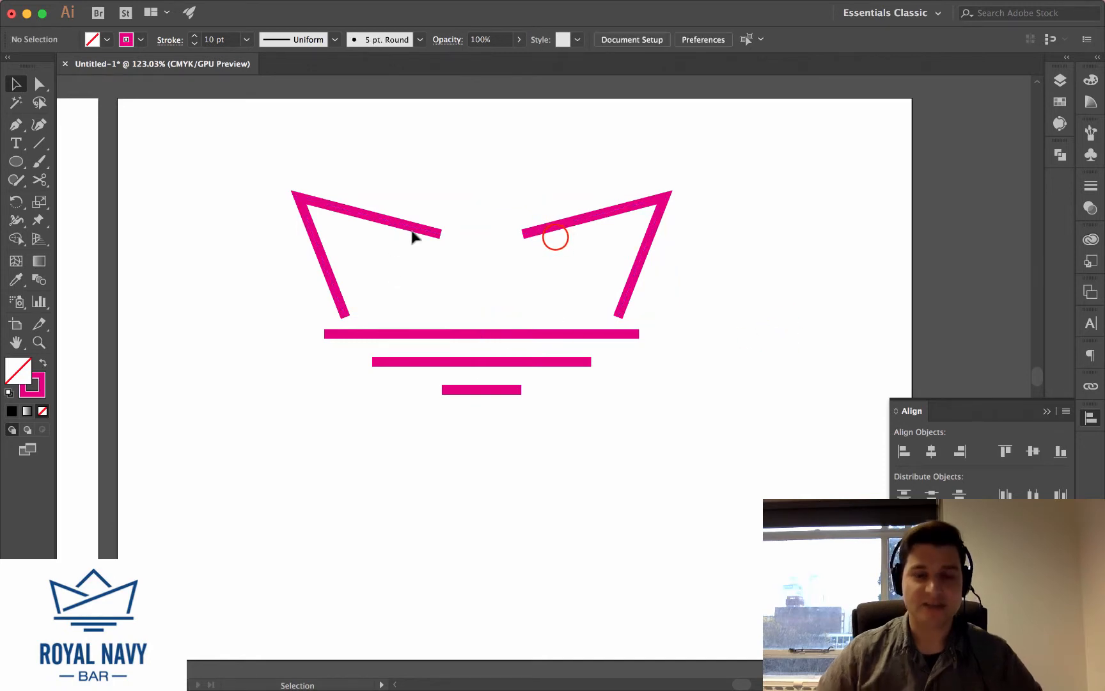
Ungroup the two crown sides and clear the selection
right_click(563, 228)
left_click(605, 214)
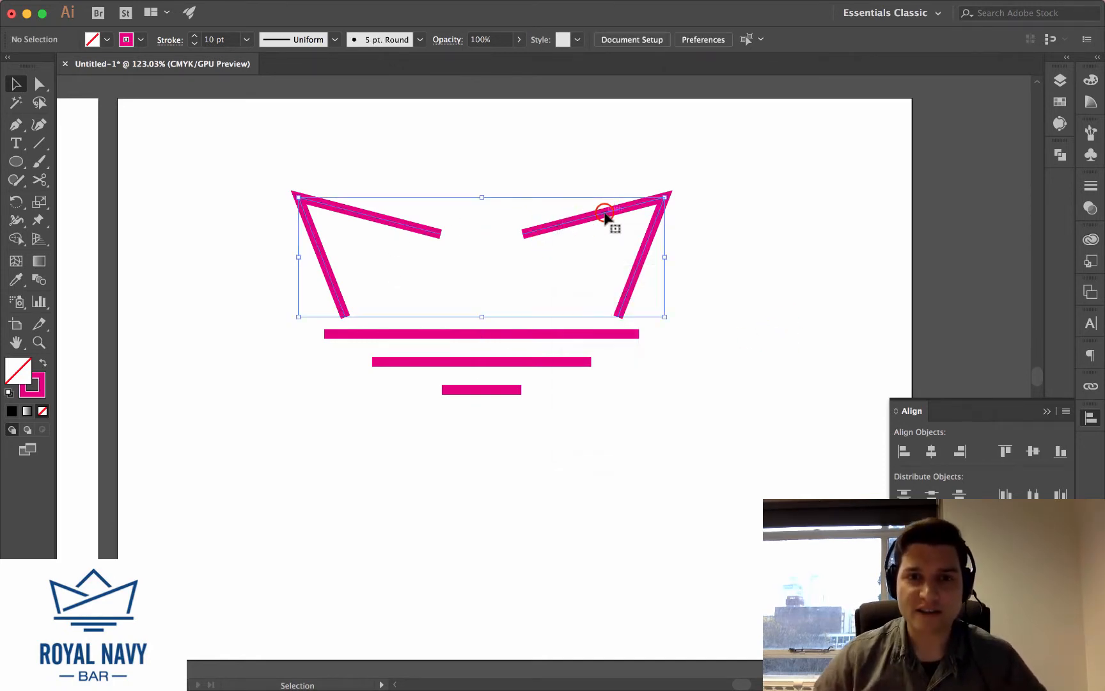
right_click(645, 249)
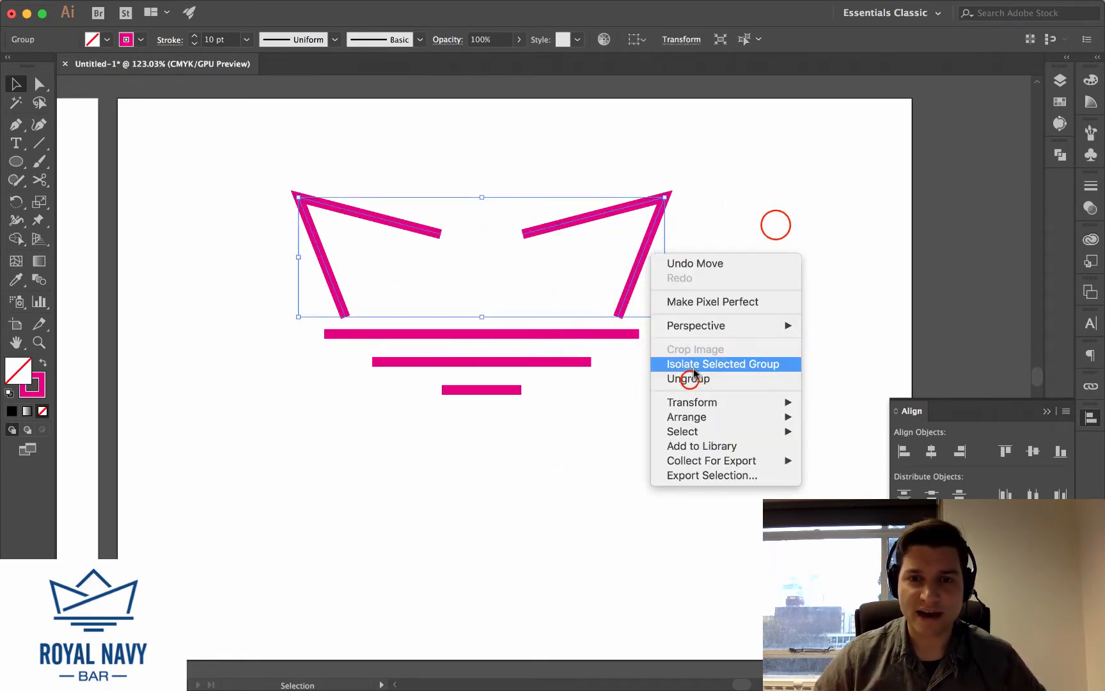
left_click(774, 225)
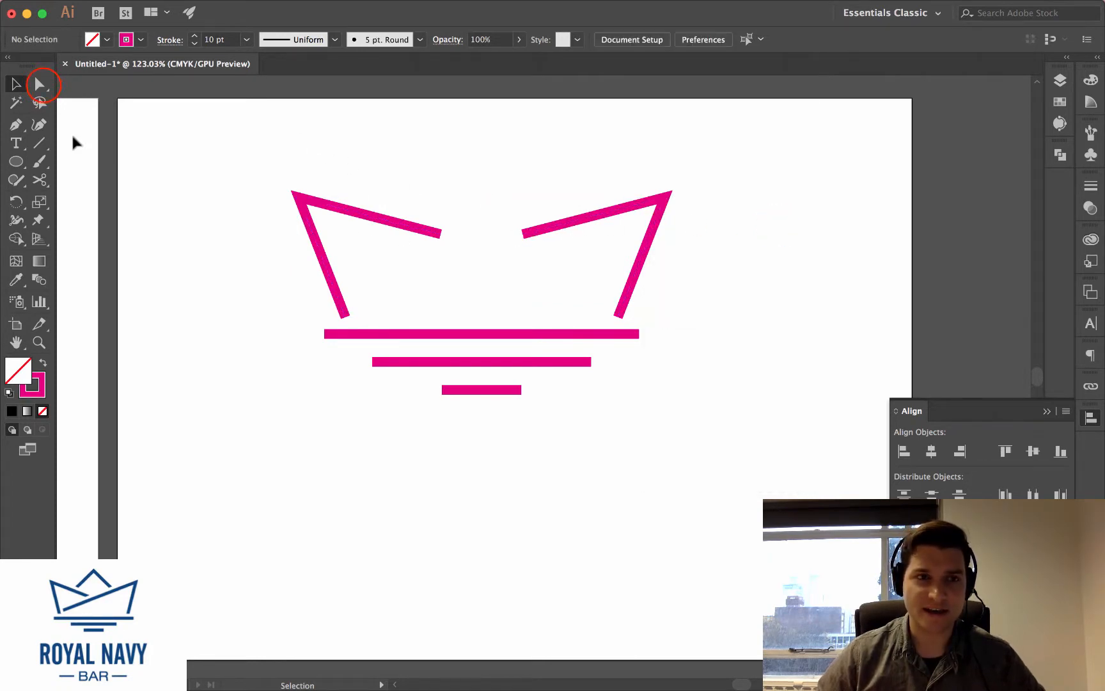
Extend the right side's inner end into a long diagonal reaching just beside the left edge's lower end
left_click(42, 85)
left_click(577, 219)
left_click(521, 234)
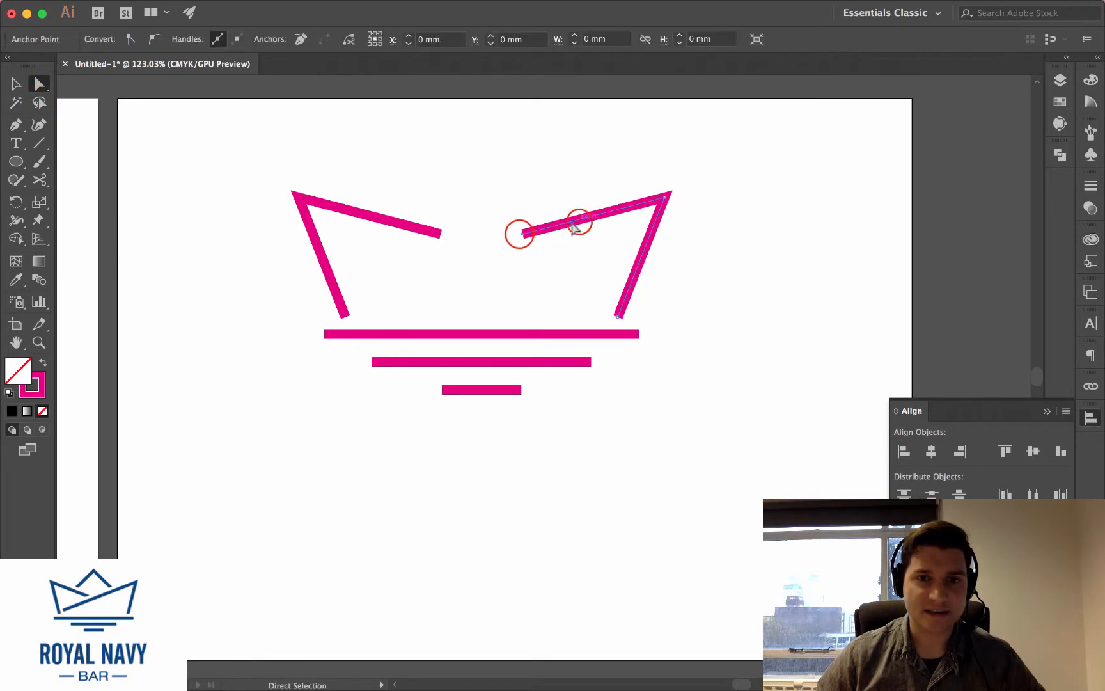
left_click_drag(521, 236, 284, 295)
mouse_move(283, 297)
left_mouse_down()
mouse_move(298, 318)
mouse_move(360, 314)
mouse_move(356, 299)
left_mouse_up()
Extend the left side's inner end down toward the long diagonal, leaving a small gap
left_click(440, 234)
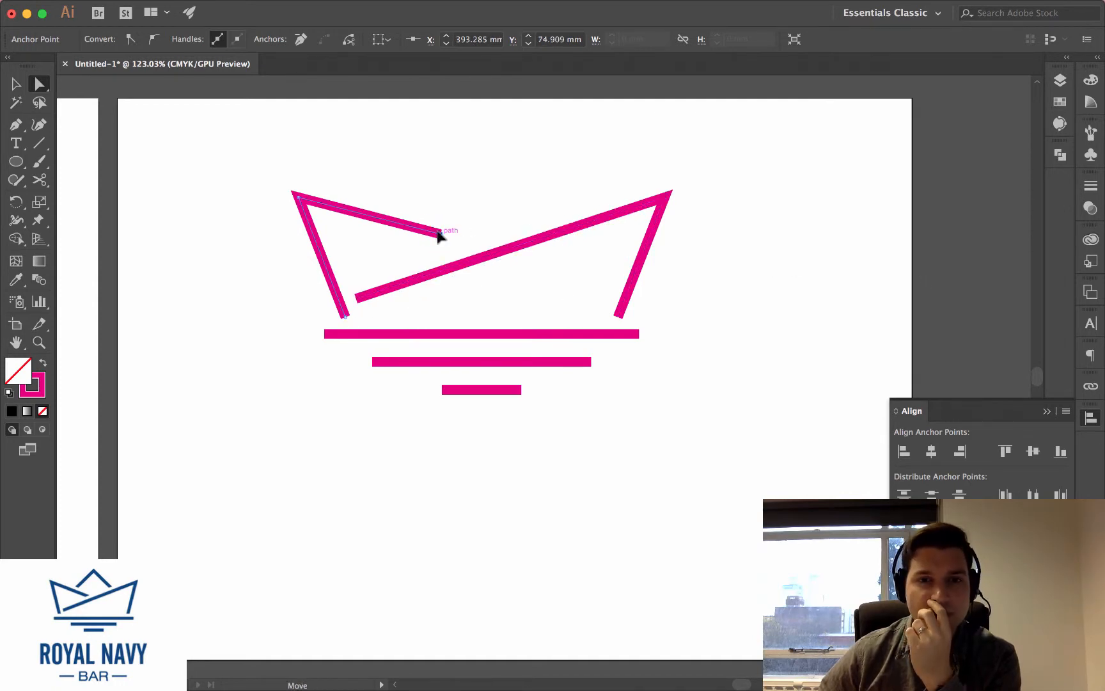
mouse_move(440, 236)
left_mouse_down()
mouse_move(518, 256)
mouse_move(608, 303)
mouse_move(601, 292)
mouse_move(468, 262)
mouse_move(458, 249)
left_mouse_up()
left_click(482, 220)
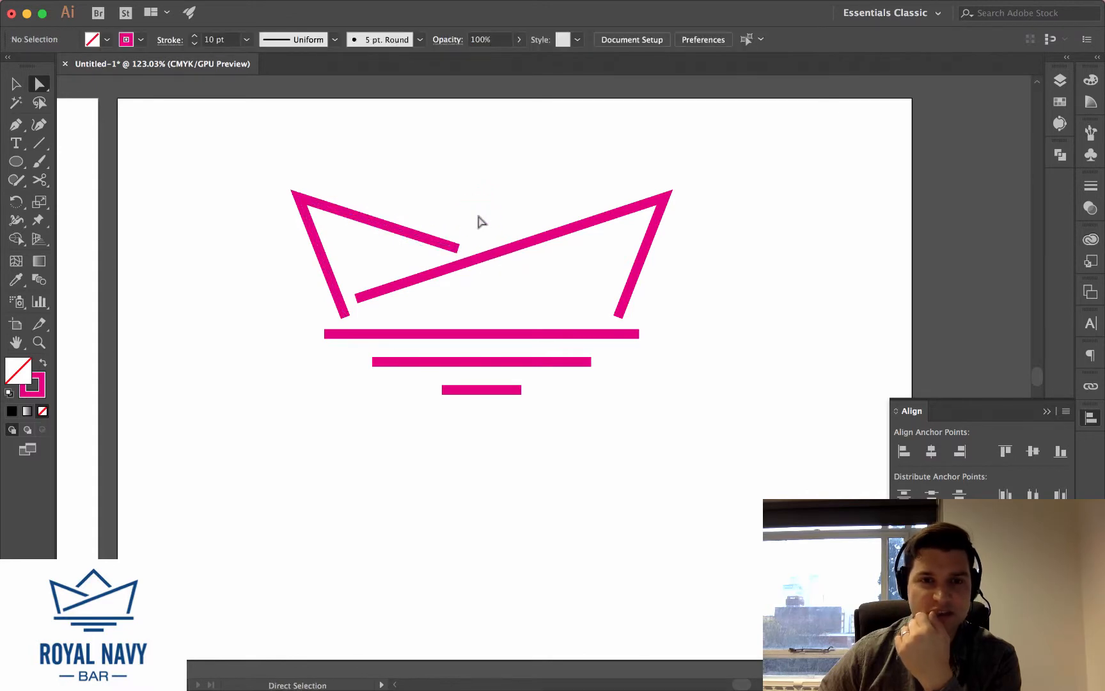
Delete the crown's entire left side, including its leftover anchor points
left_click(492, 255)
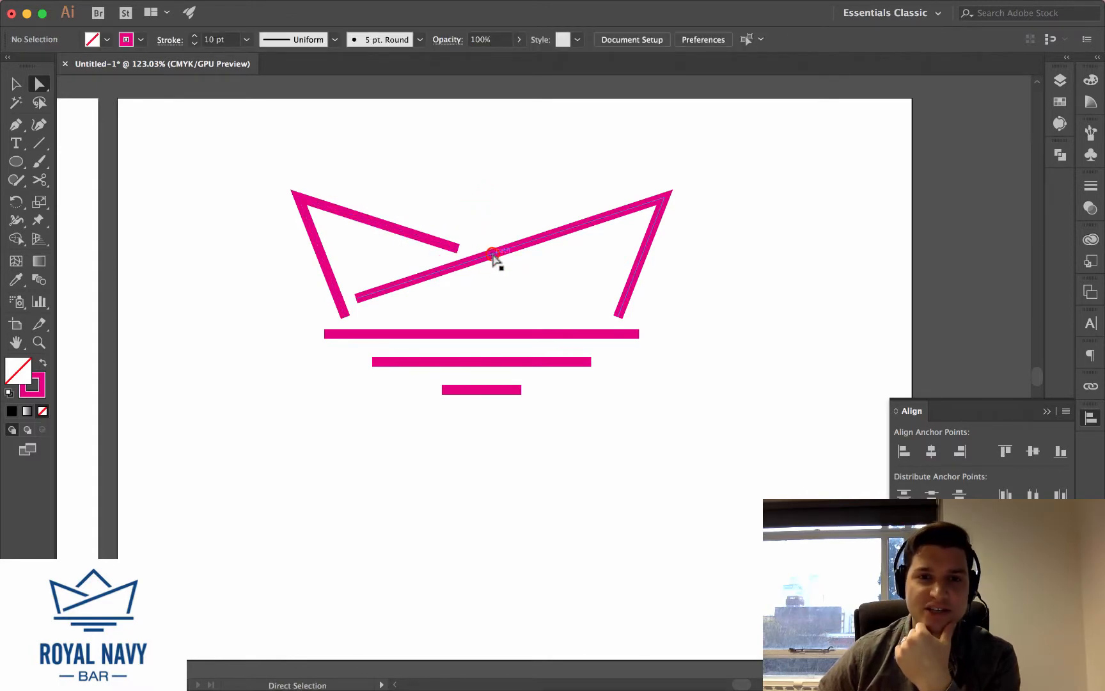
left_click(432, 239)
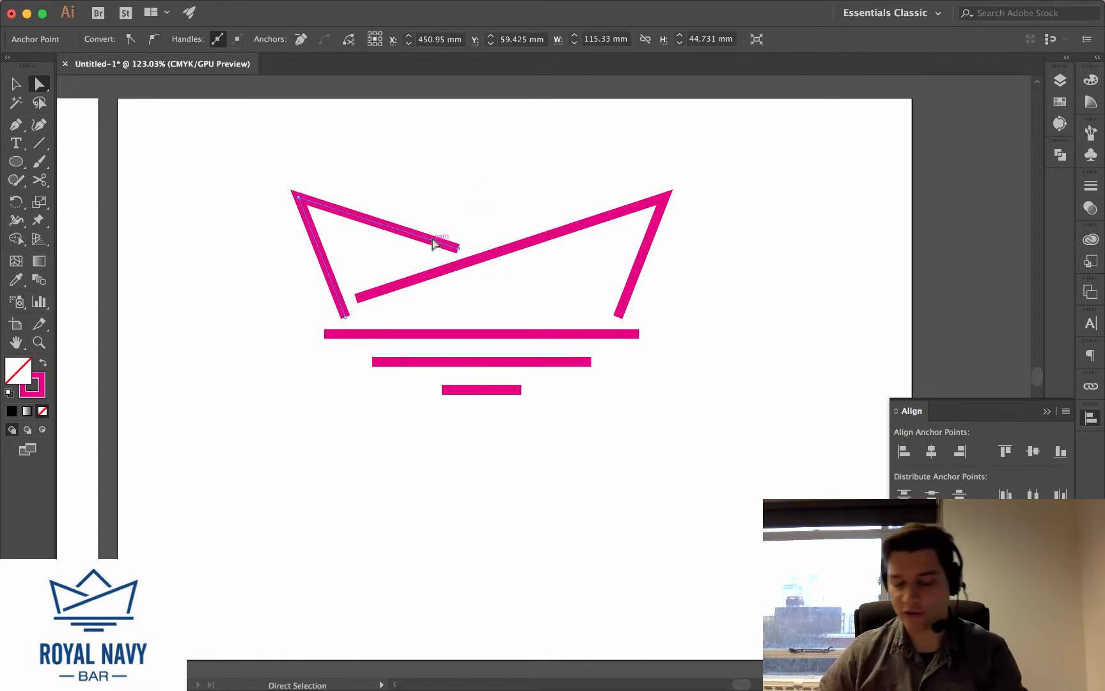
key("Delete")
left_click(319, 243)
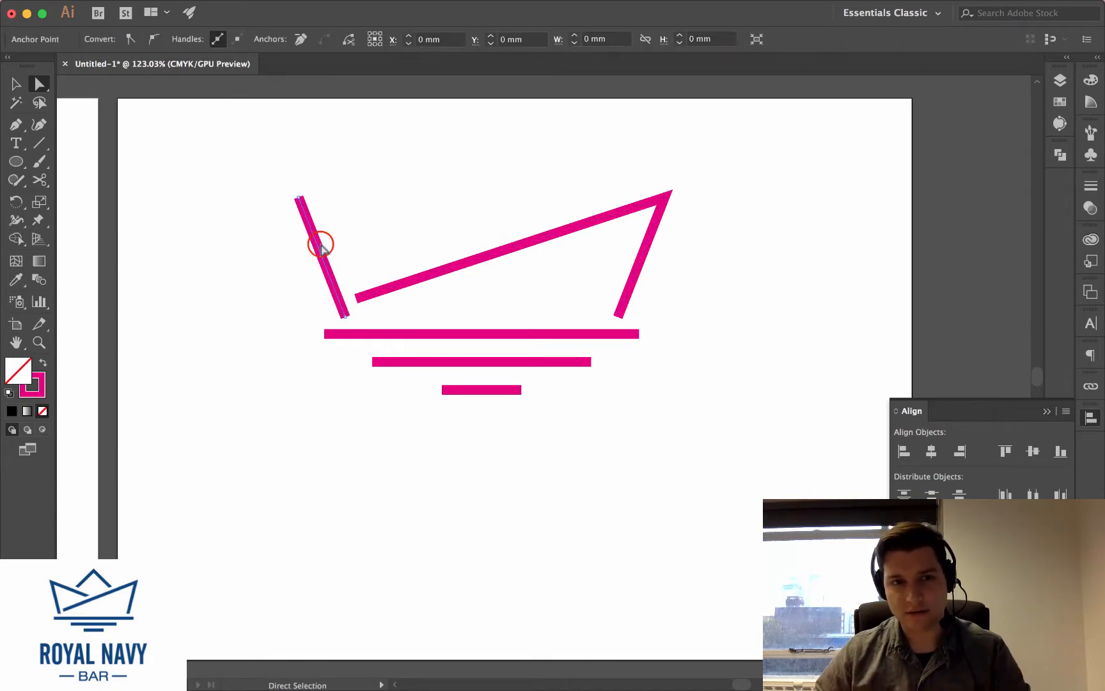
key("Delete")
left_click(16, 84)
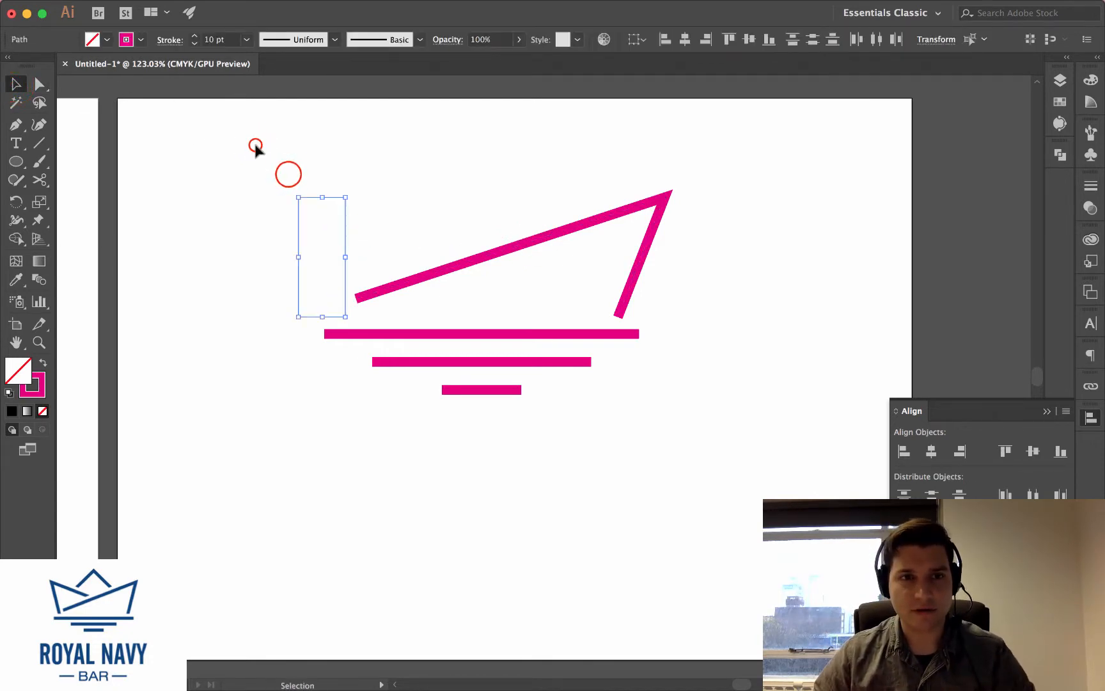
left_click(255, 146)
left_click_drag(289, 175, 315, 233)
key("Delete")
Duplicate the right side with its long diagonal and reflect the copy to form a new left side
left_click(388, 289)
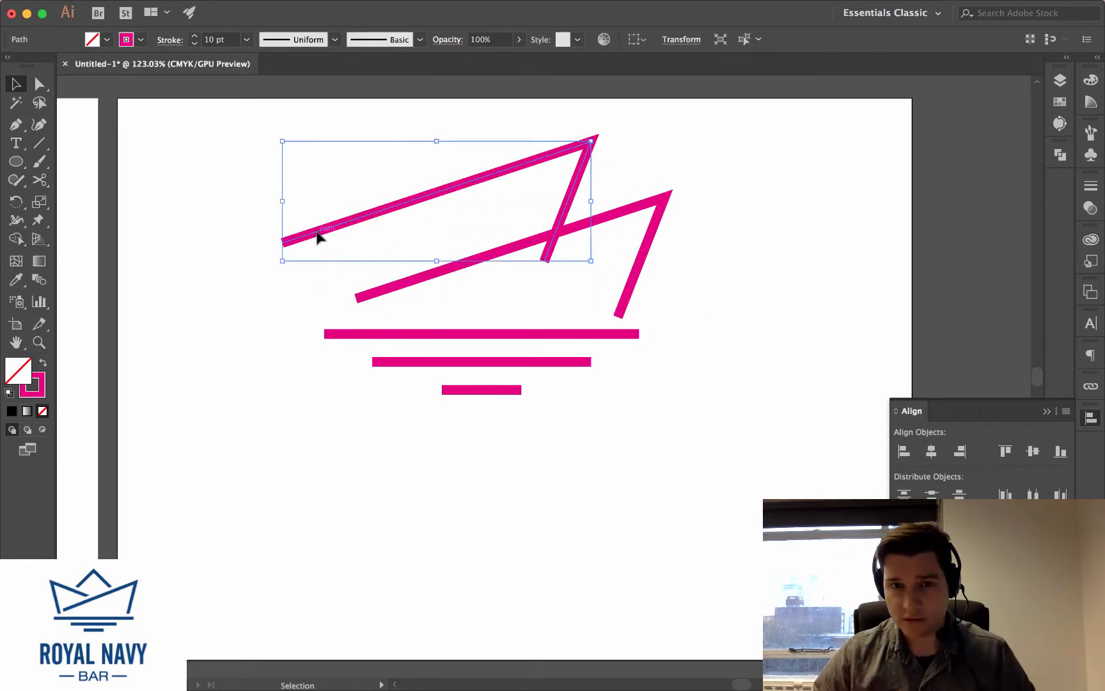
left_click(218, 8)
mouse_move(220, 29)
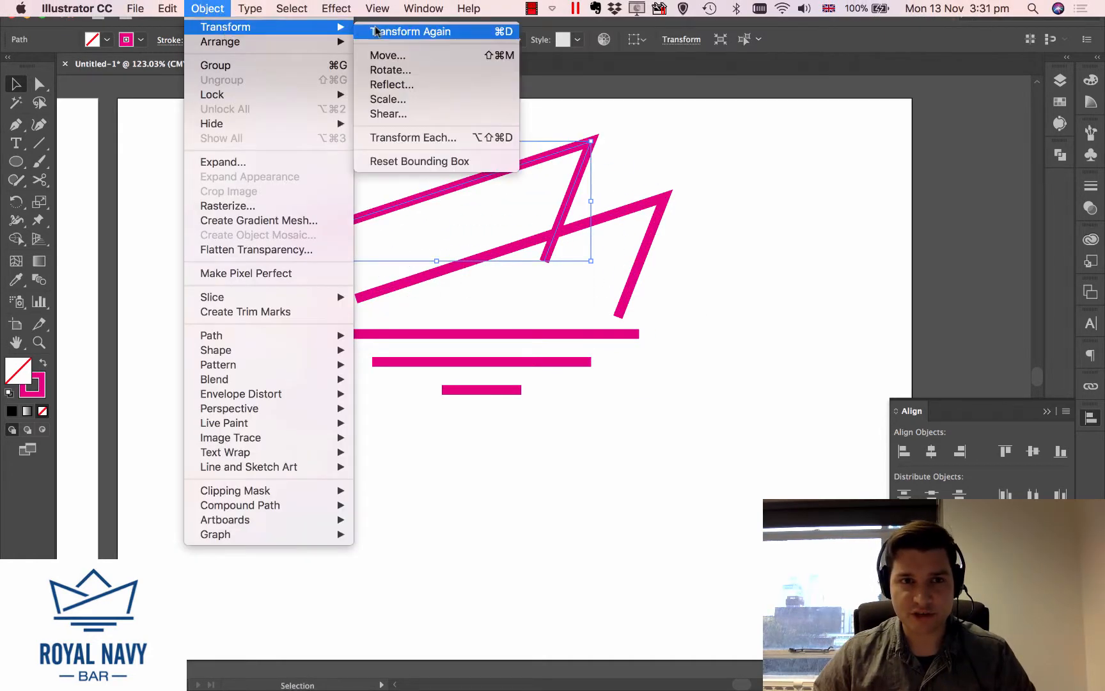
left_click(402, 87)
left_click(218, 242)
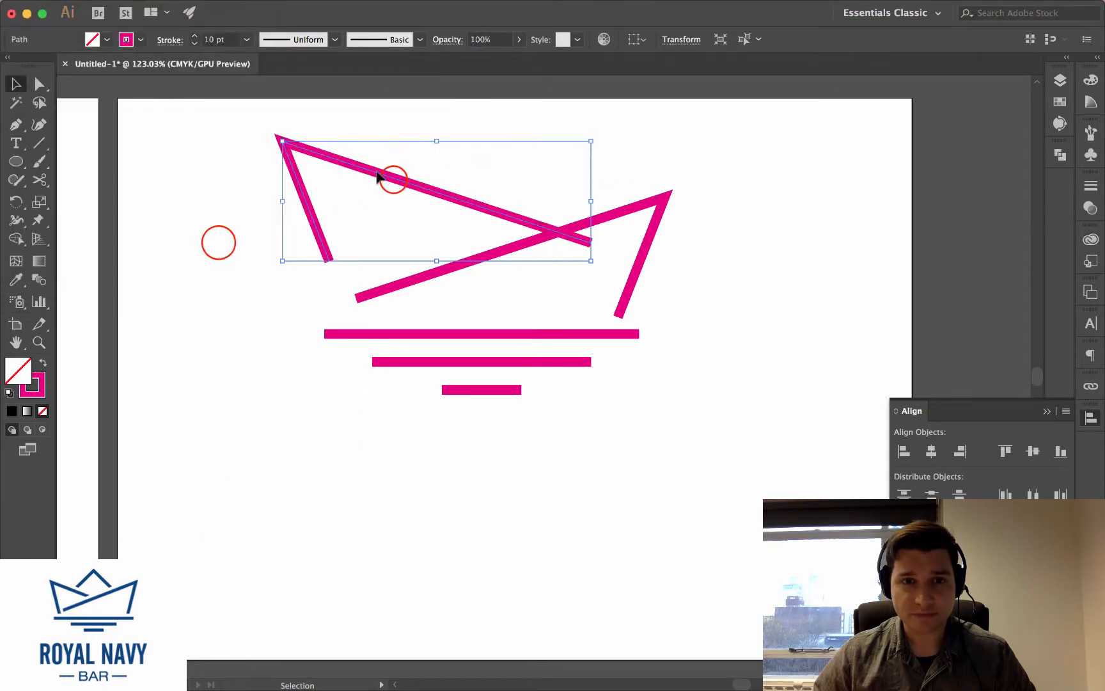
Move the reflected copy over so the two diagonals cross, and align both sides by their vertical centers
left_click_drag(389, 182, 399, 225)
left_click(419, 174)
left_click_drag(401, 143, 557, 288)
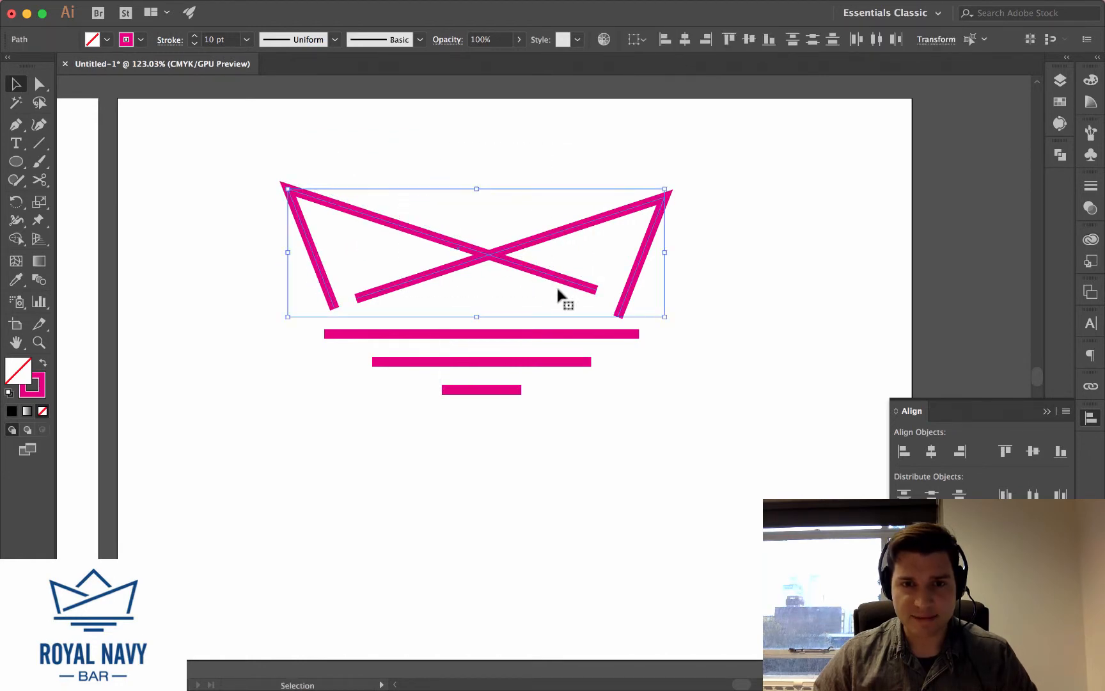
left_click(1033, 451)
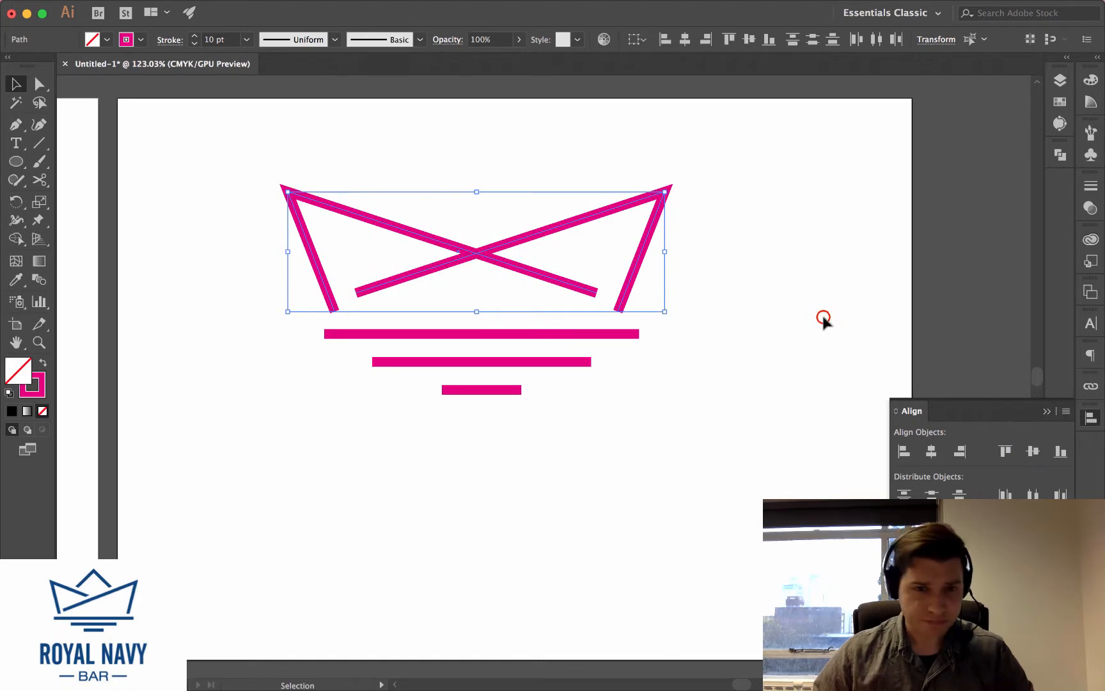
Group the two crossing crown sides
left_click_drag(711, 296, 439, 199)
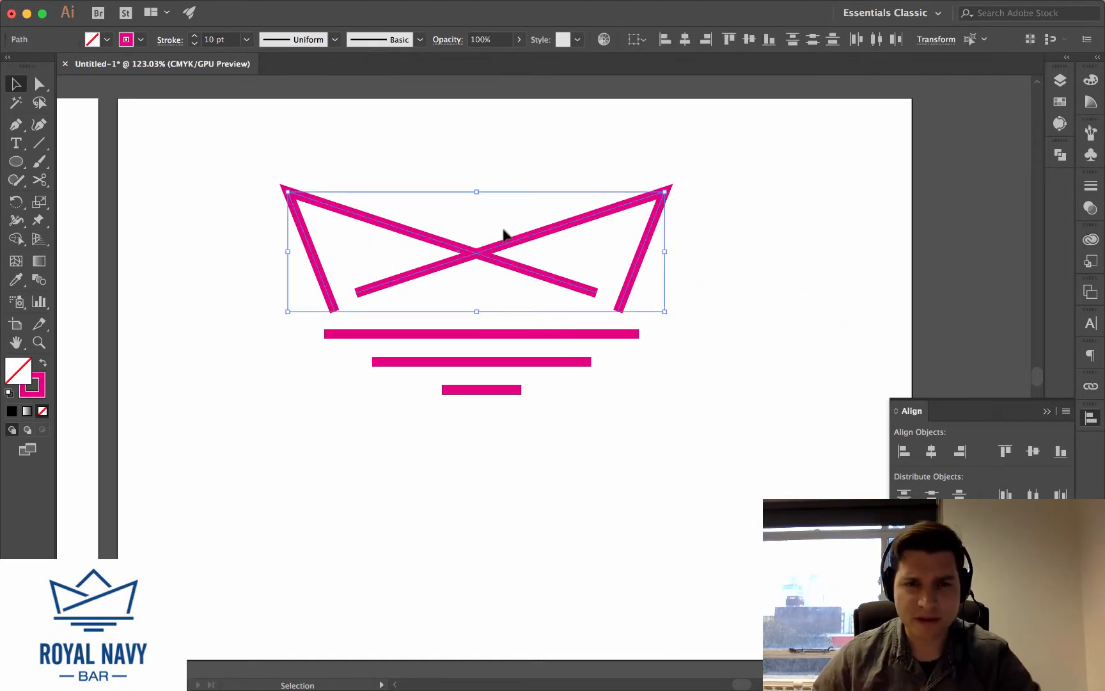
right_click(507, 245)
left_click(564, 339)
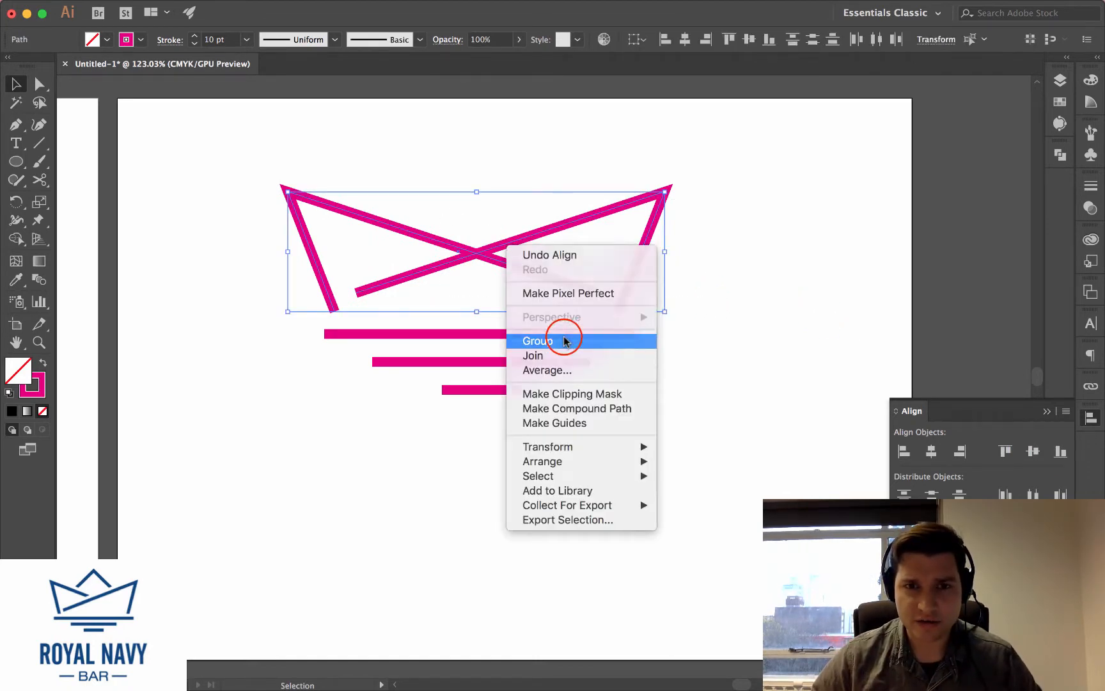